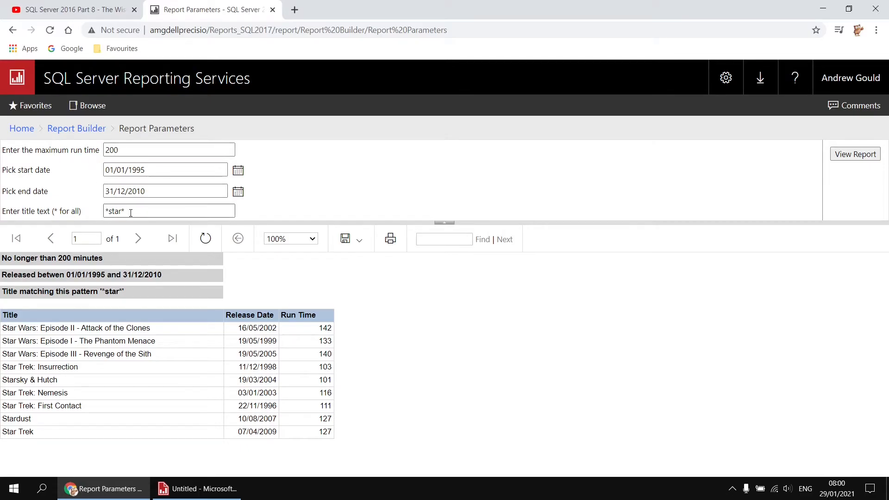
Rerun the Report Parameters report with the title text pattern *king*
{"action": "double_click", "coordinate": [116, 212]}
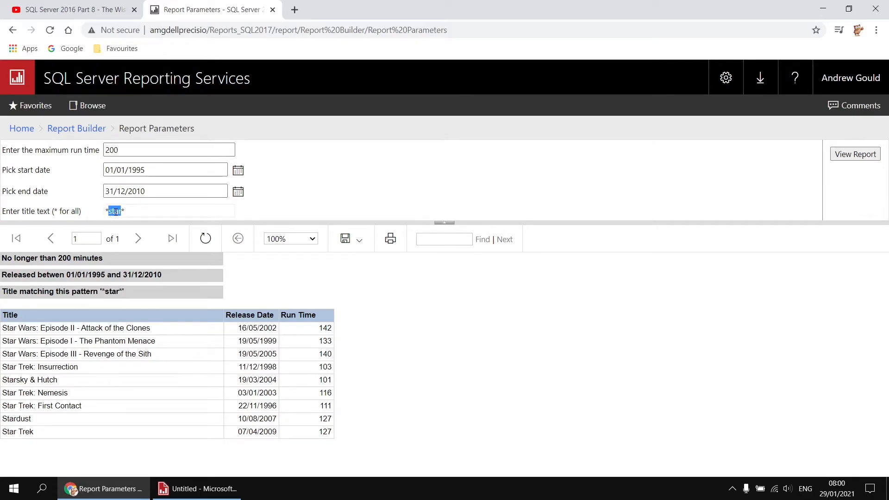
{"action": "type", "text": "king*"}
{"action": "left_click", "coordinate": [845, 158]}
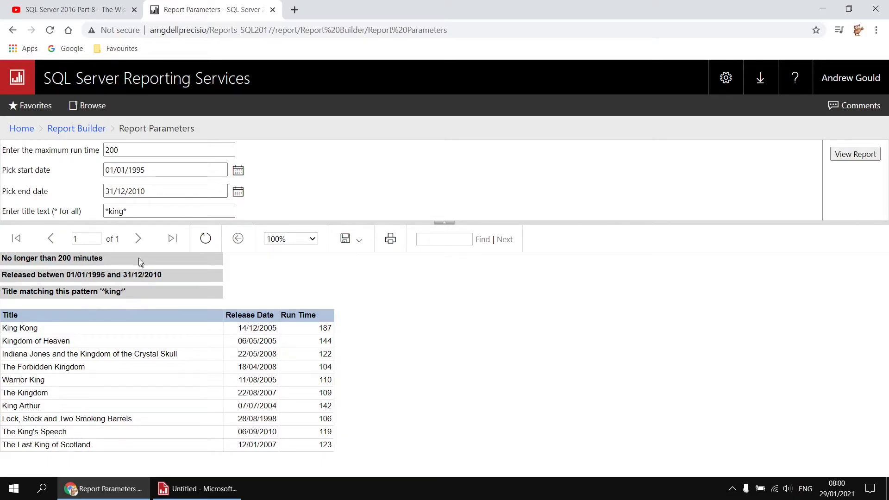
Look at the report's export formats and rerun the report with a maximum run time of 12
{"action": "left_click", "coordinate": [360, 244]}
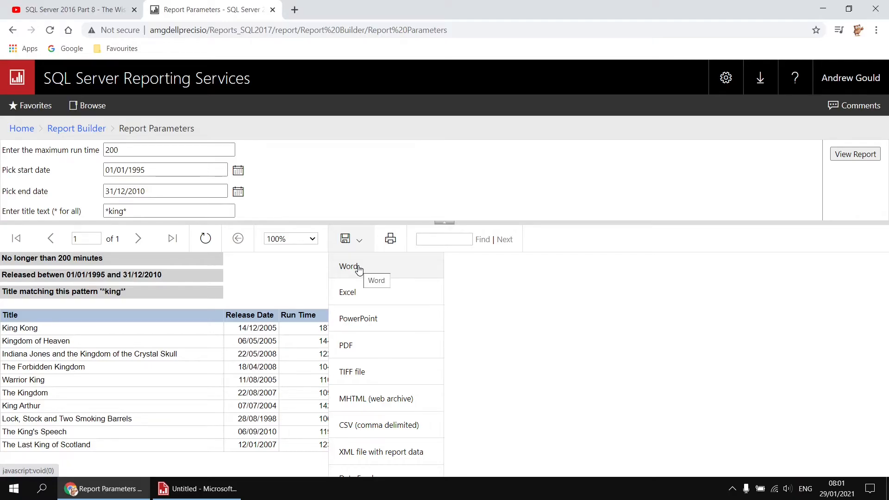
{"action": "left_click_drag", "start_coordinate": [134, 150], "coordinate": [105, 147]}
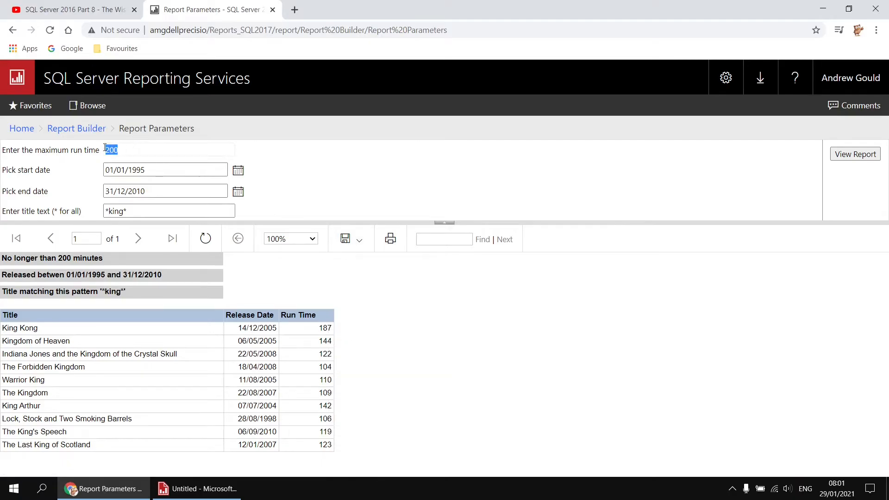
{"action": "type", "text": "12"}
{"action": "left_click", "coordinate": [861, 155]}
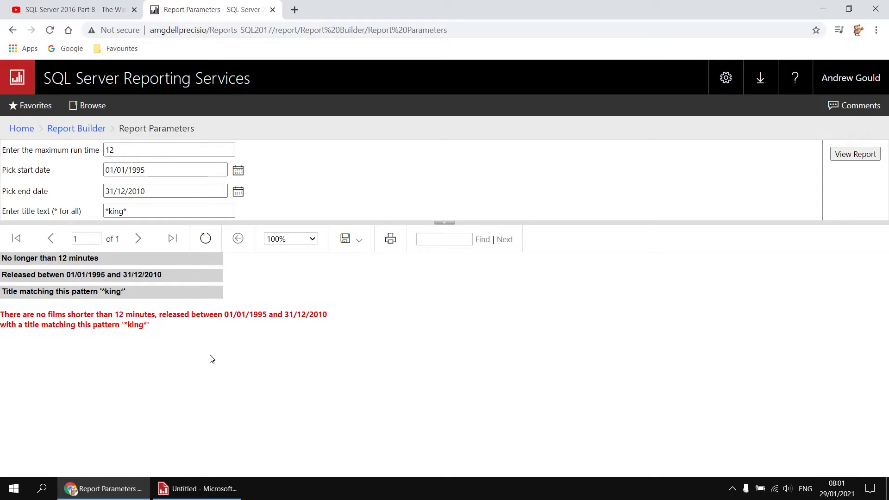
Show the YouTube page for SQL Server 2016 Part 8 - The Wise Owl Movies Database
{"action": "left_click", "coordinate": [81, 10]}
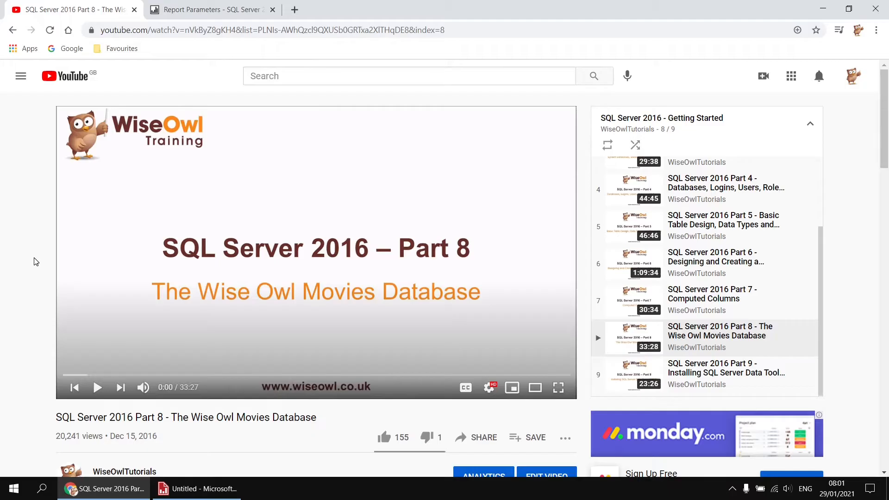
Switch to Report Builder and add a data source named Movies with an embedded connection of type Microsoft SQL Server
{"action": "left_click", "coordinate": [184, 491]}
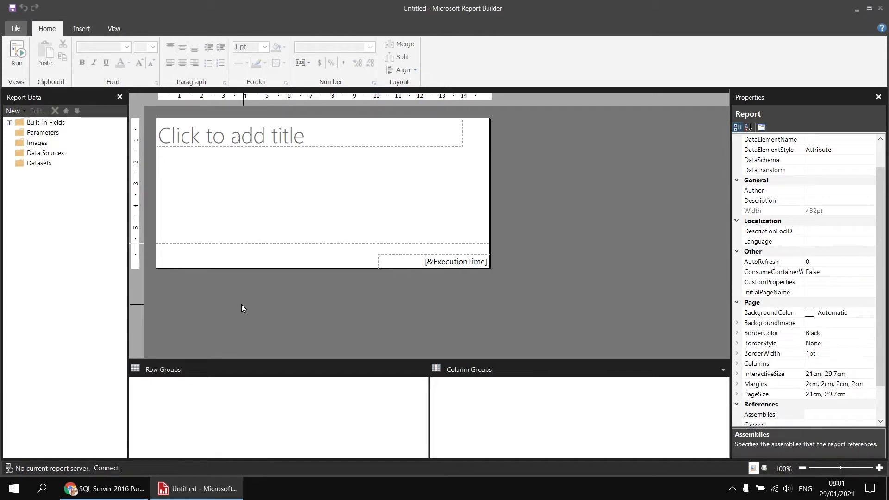
{"action": "right_click", "coordinate": [57, 156]}
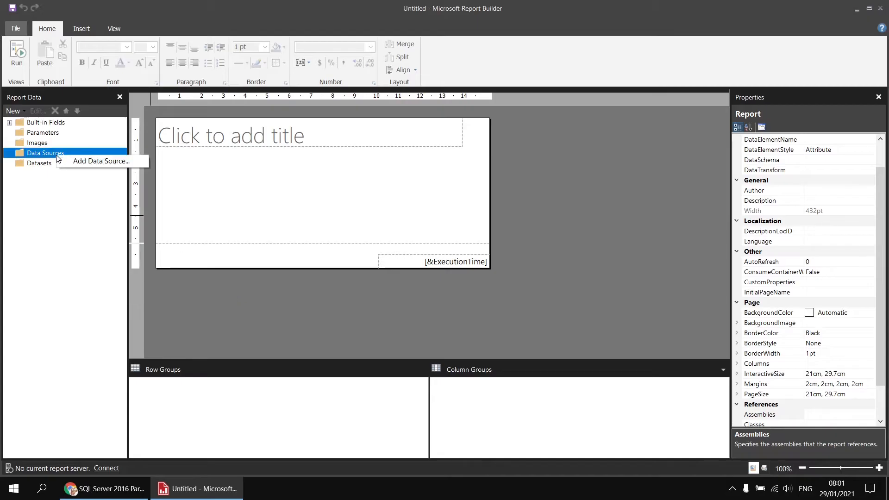
{"action": "left_click", "coordinate": [79, 160]}
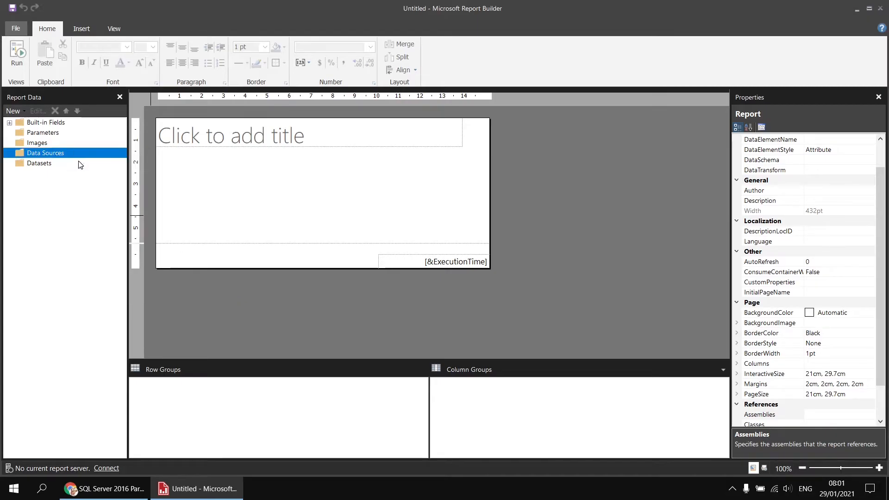
{"action": "double_click", "coordinate": [359, 121]}
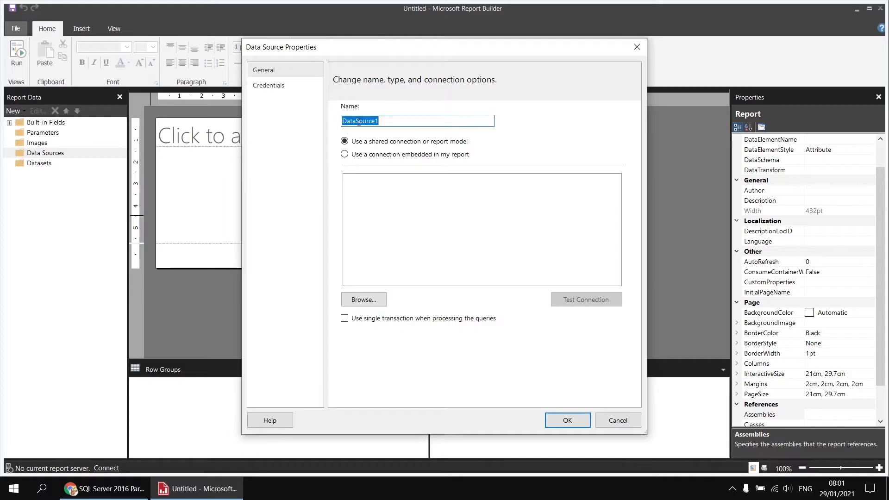
{"action": "type", "text": "Movies"}
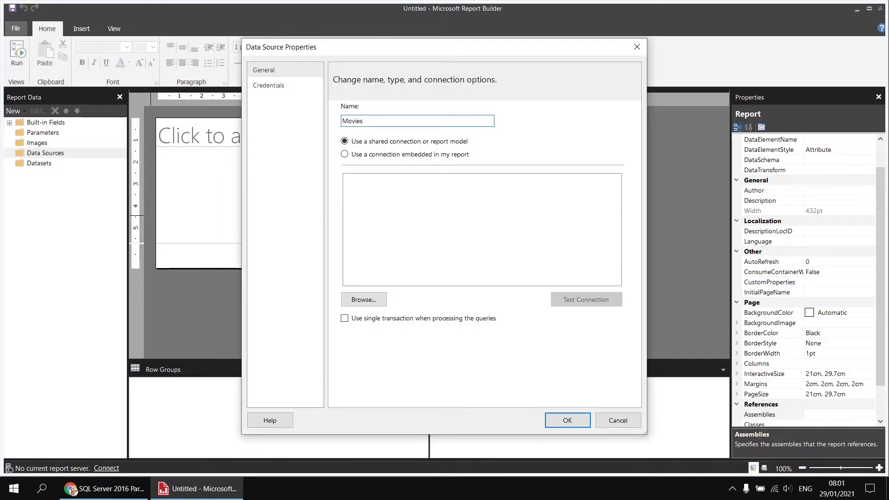
{"action": "left_click", "coordinate": [379, 156]}
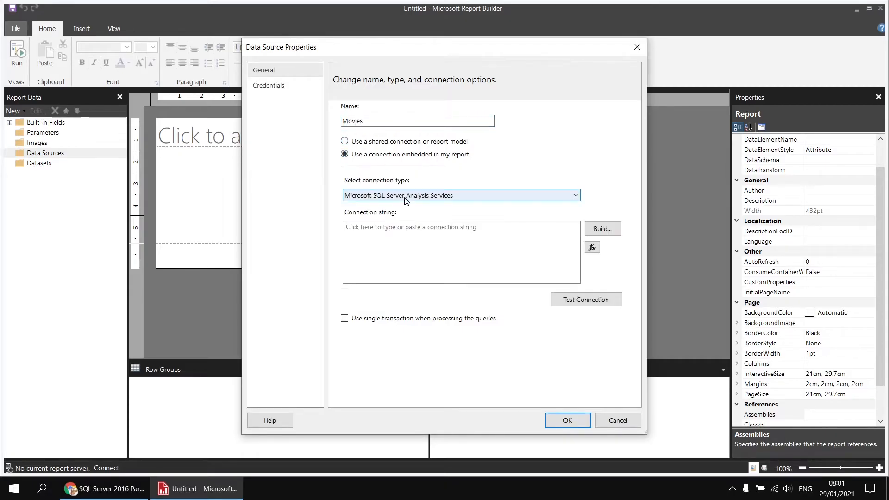
{"action": "left_click", "coordinate": [405, 197]}
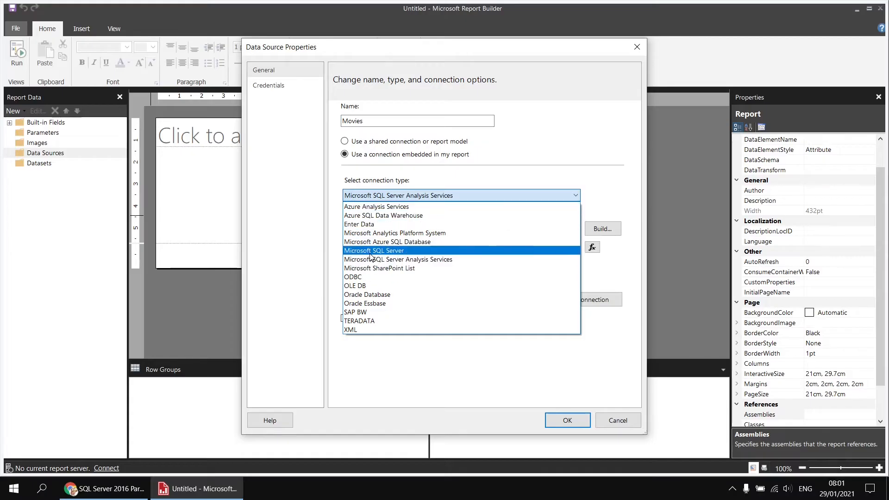
{"action": "left_click", "coordinate": [370, 244]}
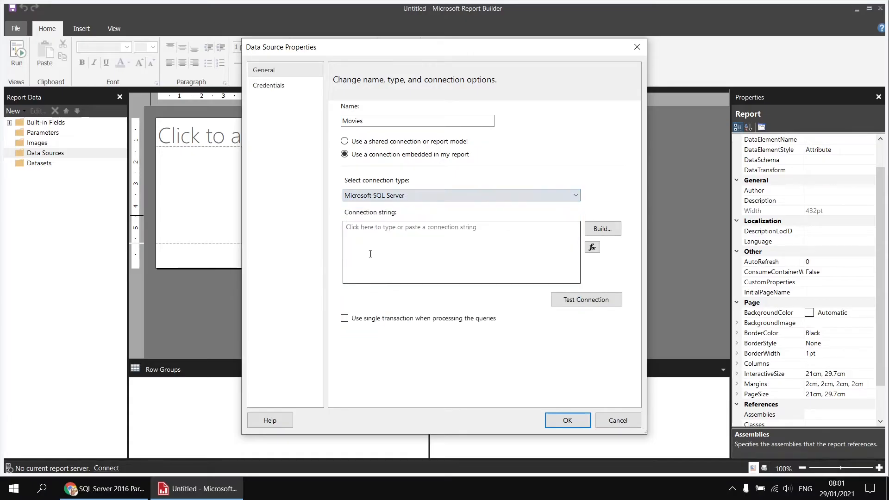
Build the data source's connection string for server .\sql2017 and the Movies database, and save the data source
{"action": "left_click", "coordinate": [605, 232]}
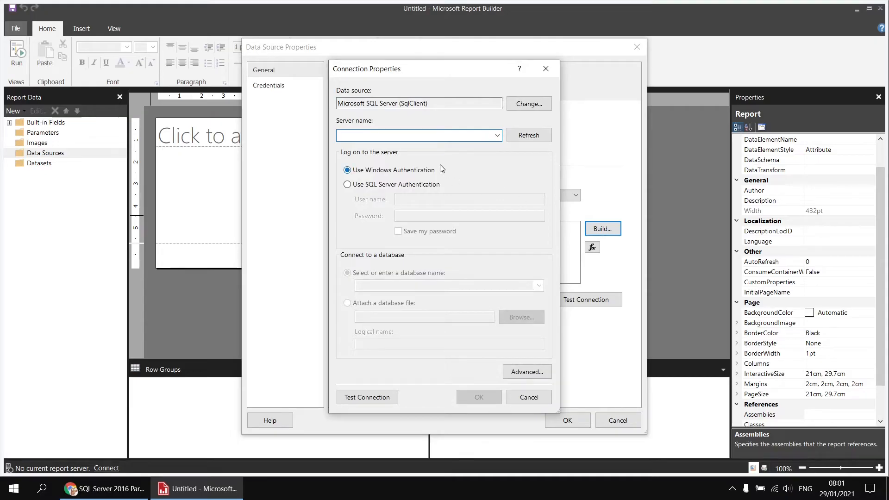
{"action": "type", "text": ".\\"}
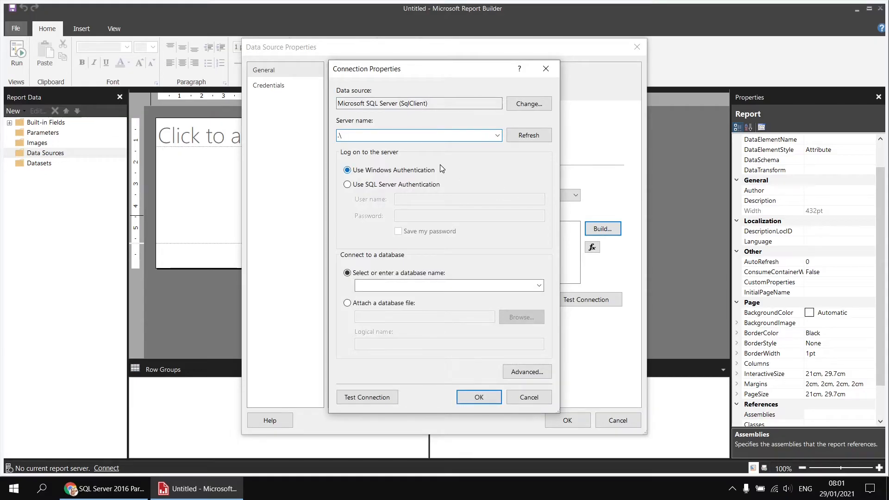
{"action": "type", "text": "sql2017"}
{"action": "left_click", "coordinate": [539, 285]}
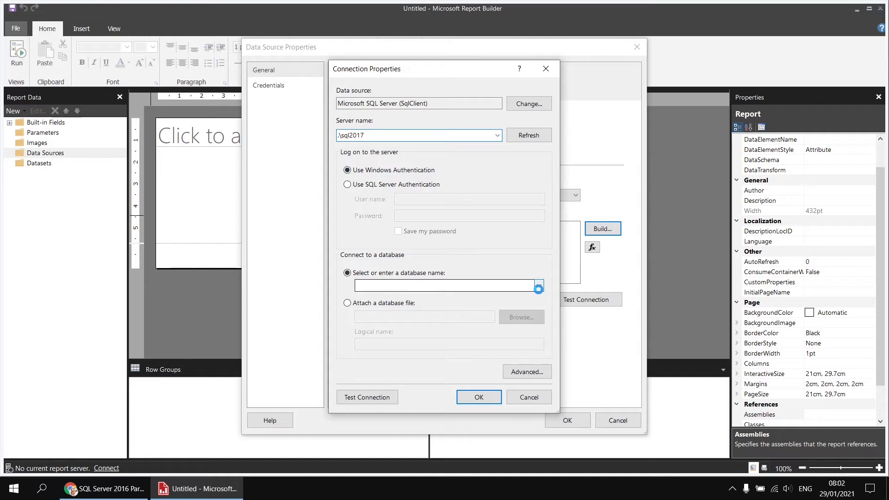
{"action": "left_click", "coordinate": [392, 324]}
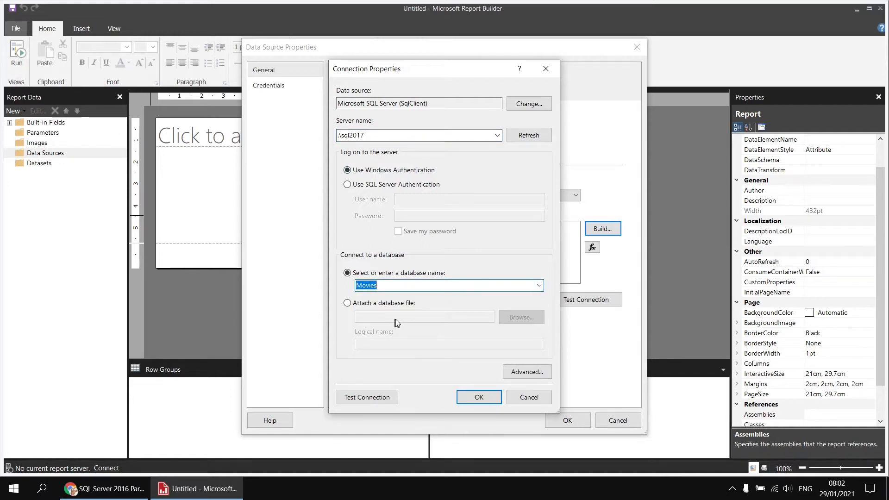
{"action": "left_click", "coordinate": [479, 397]}
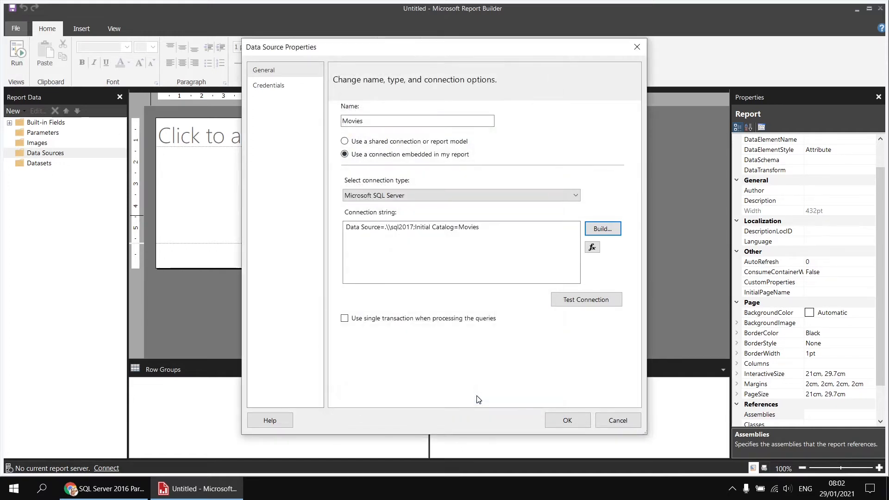
{"action": "left_click", "coordinate": [568, 421]}
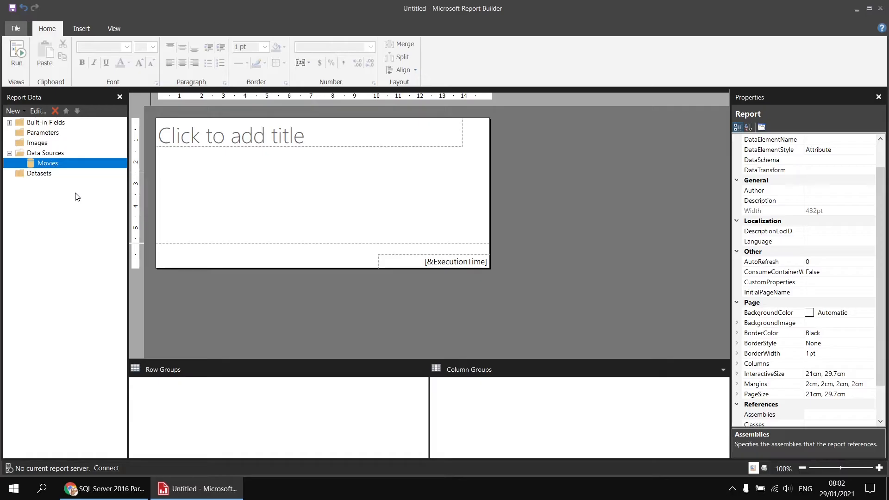
Add a dataset named Films based on the Movies data source
{"action": "right_click", "coordinate": [60, 167]}
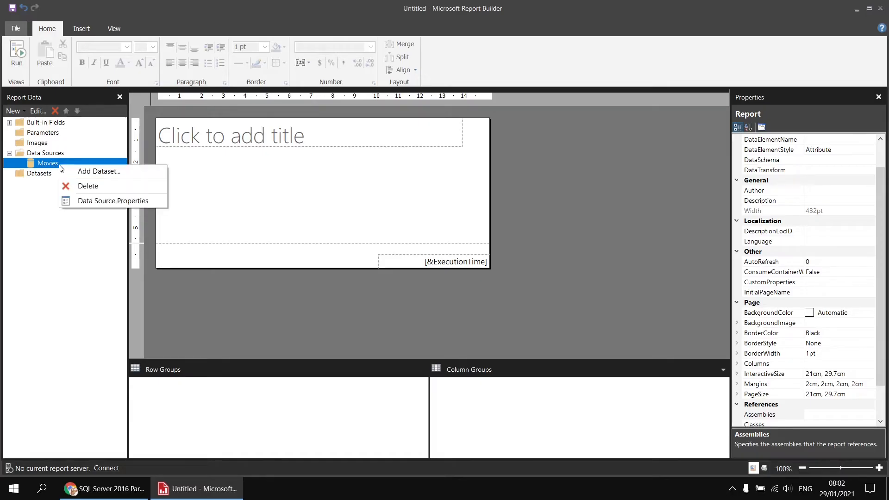
{"action": "left_click", "coordinate": [83, 171]}
{"action": "double_click", "coordinate": [344, 105]}
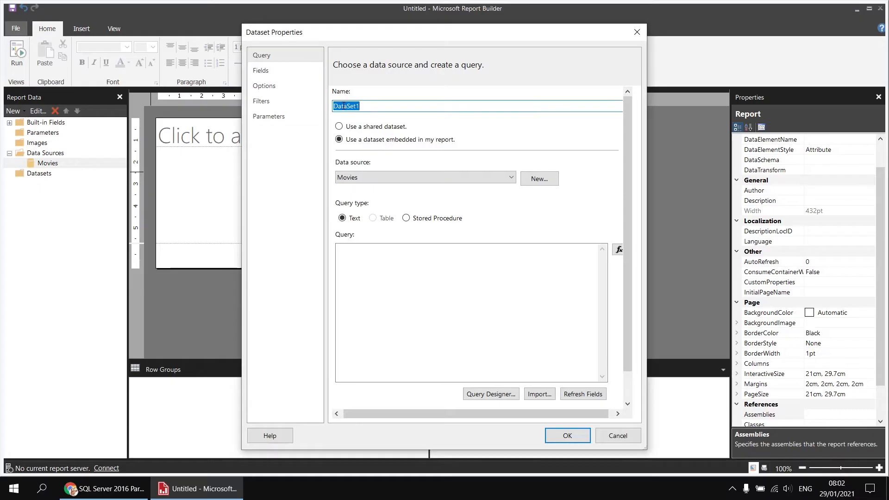
{"action": "type", "text": "Films"}
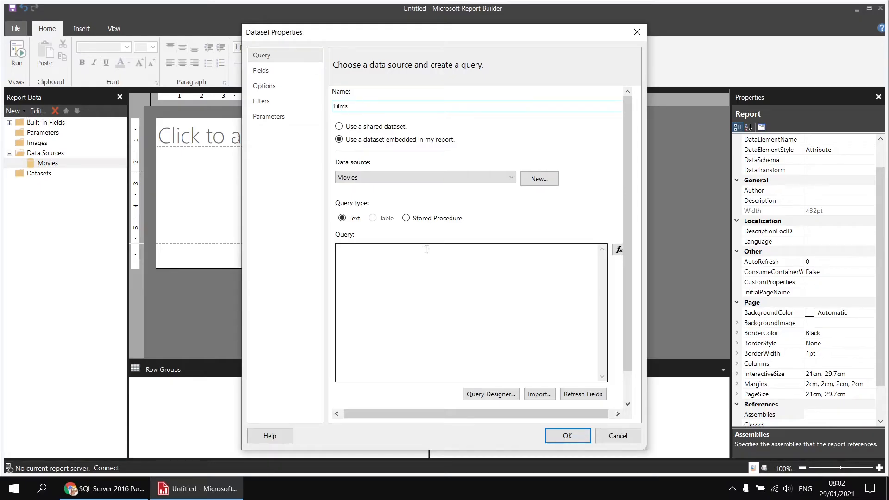
Design the Films query with the Title, ReleaseDate and RunTimeMinutes fields of the Film table, and save the dataset
{"action": "left_click", "coordinate": [477, 393]}
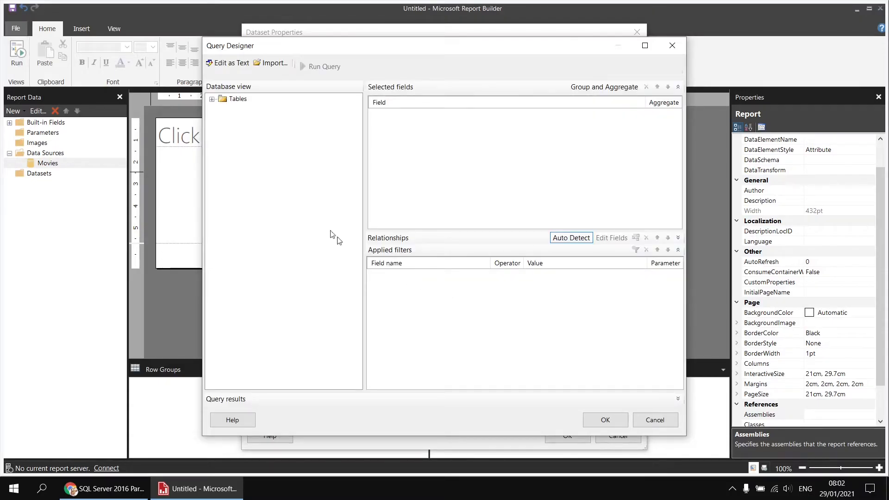
{"action": "left_click", "coordinate": [213, 100]}
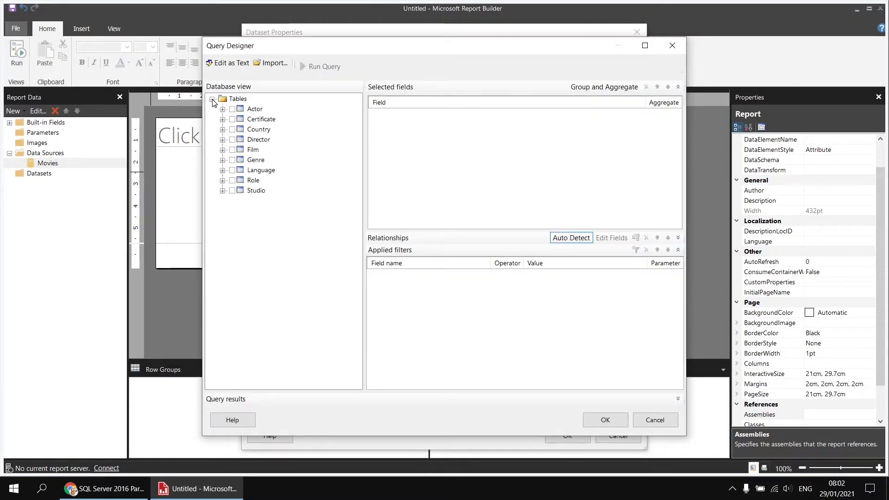
{"action": "left_click", "coordinate": [222, 151]}
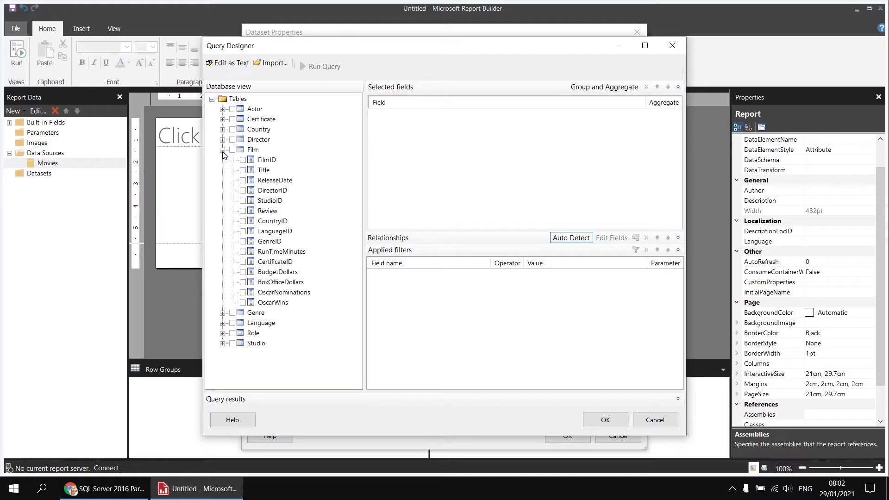
{"action": "left_click", "coordinate": [243, 169]}
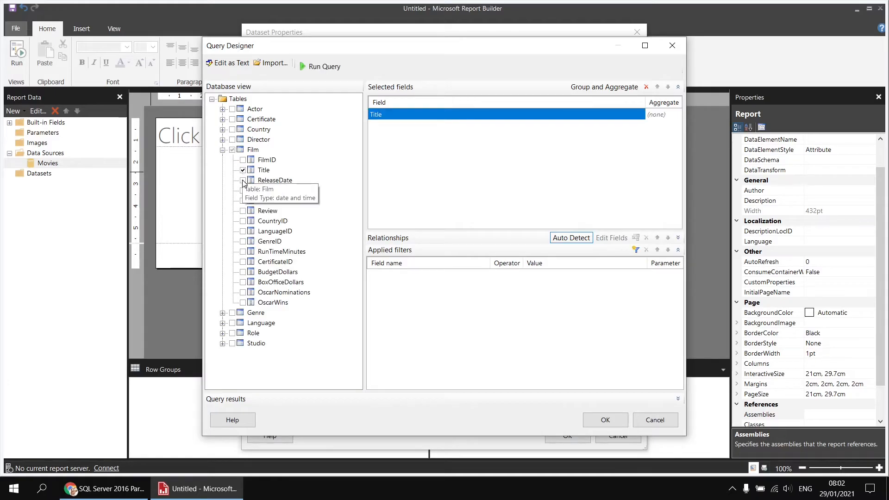
{"action": "left_click", "coordinate": [243, 180]}
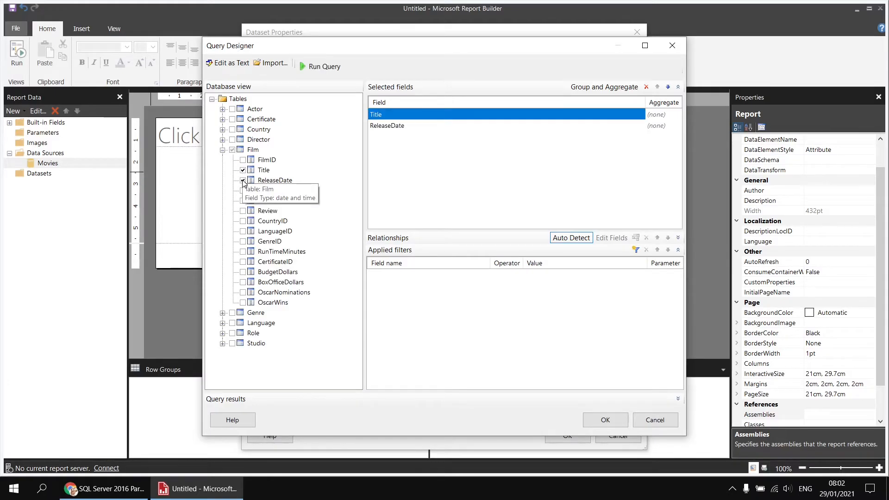
{"action": "left_click", "coordinate": [243, 253]}
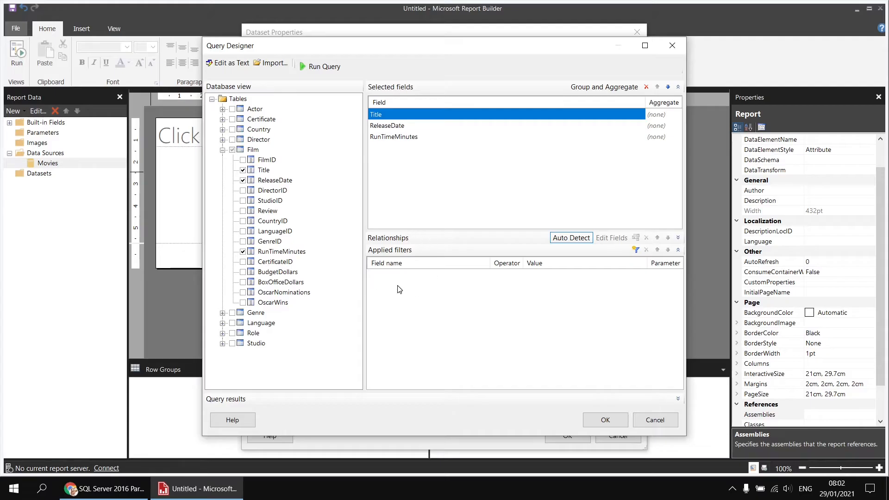
{"action": "left_click", "coordinate": [604, 421]}
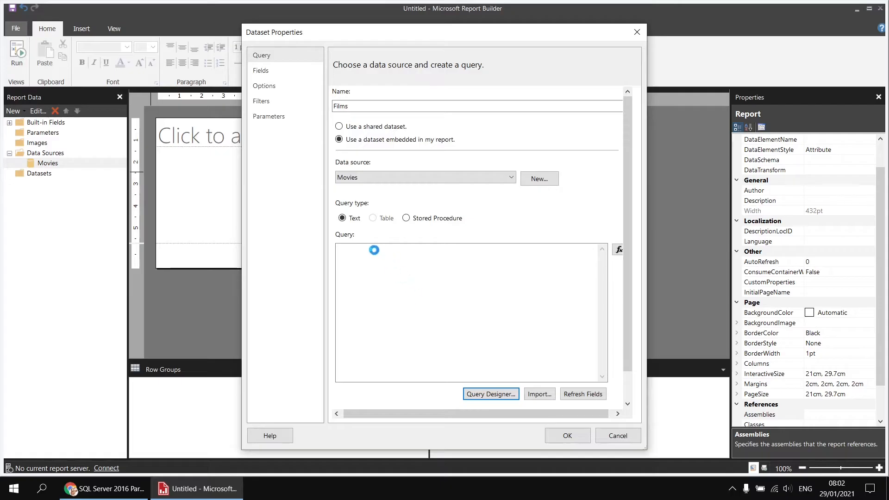
{"action": "left_click", "coordinate": [567, 435]}
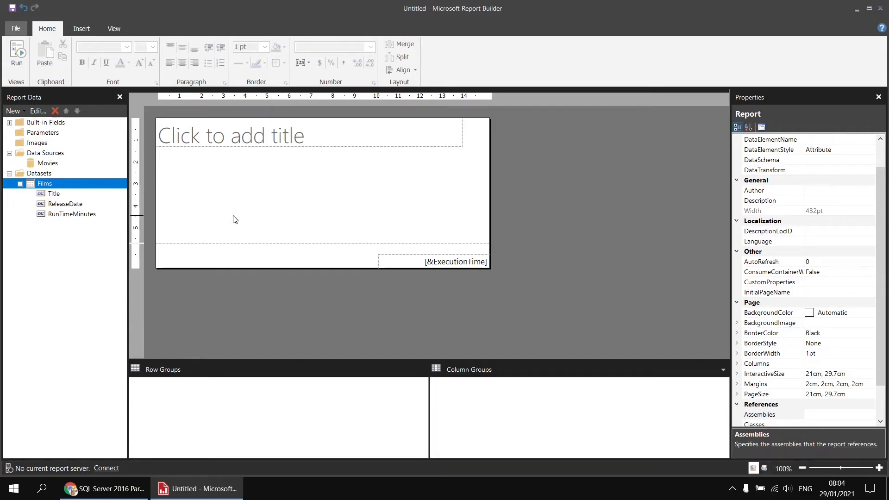
Remove the page footer and delete the title text box from the report body
{"action": "right_click", "coordinate": [237, 288]}
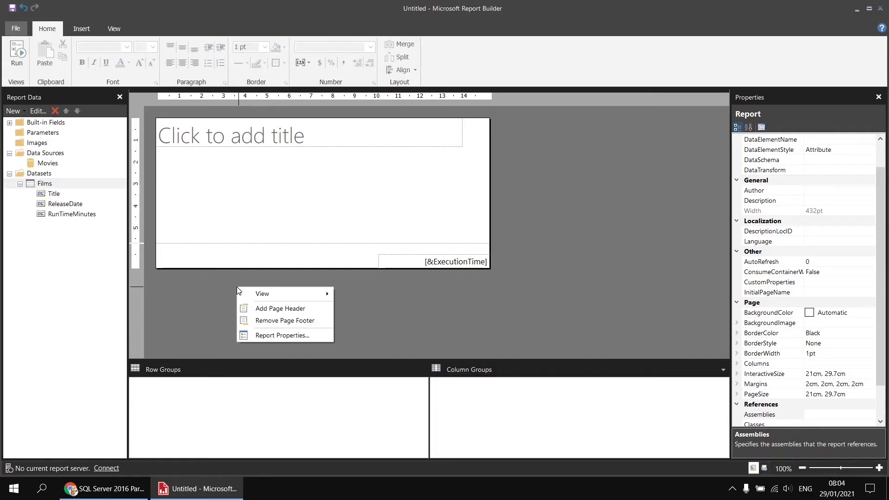
{"action": "left_click", "coordinate": [277, 320]}
{"action": "left_click", "coordinate": [270, 164]}
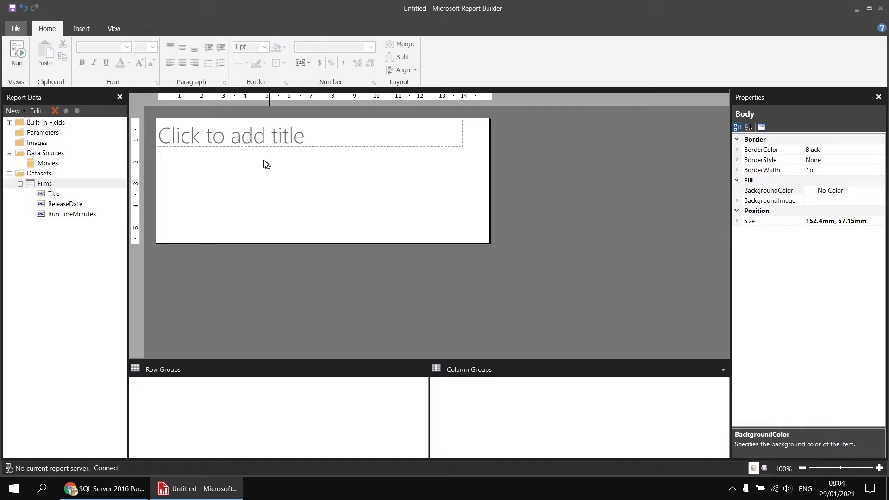
{"action": "left_click", "coordinate": [228, 143]}
{"action": "key", "text": "Delete"}
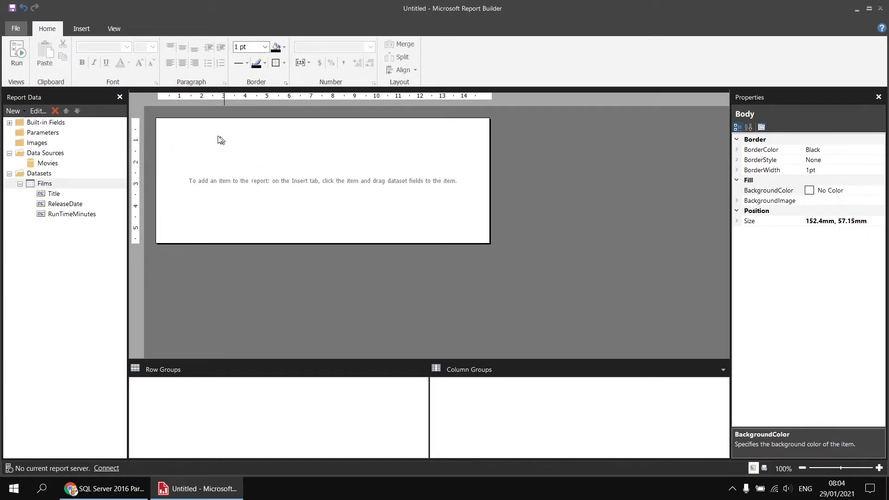
Insert a table in the report body showing the Title, ReleaseDate and RunTimeMinutes fields of the Films dataset
{"action": "right_click", "coordinate": [158, 121]}
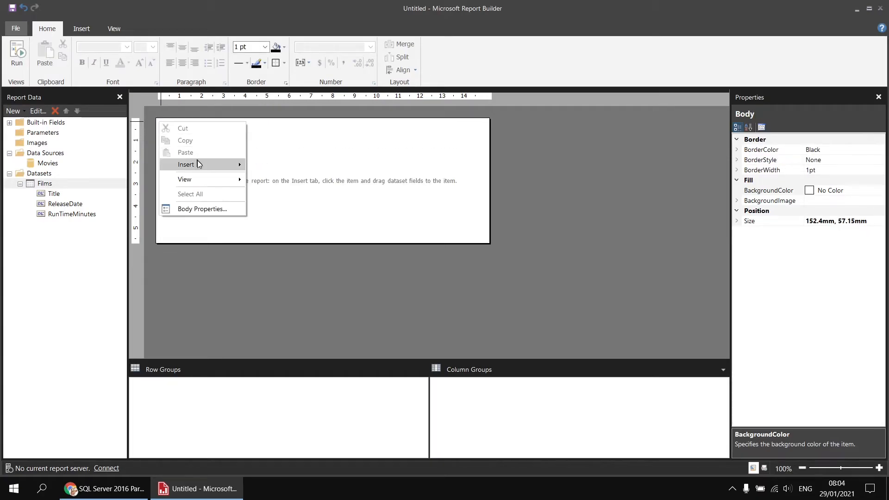
{"action": "mouse_move", "coordinate": [199, 164]}
{"action": "left_click", "coordinate": [273, 190]}
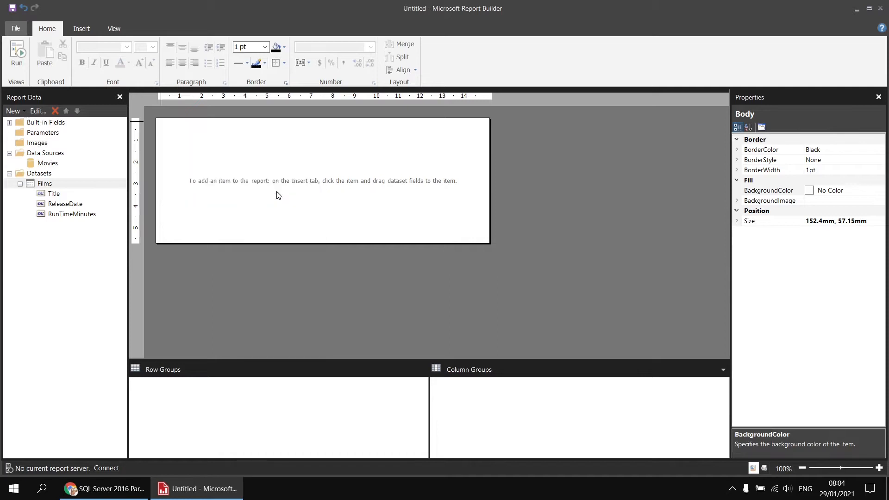
{"action": "left_click", "coordinate": [210, 142]}
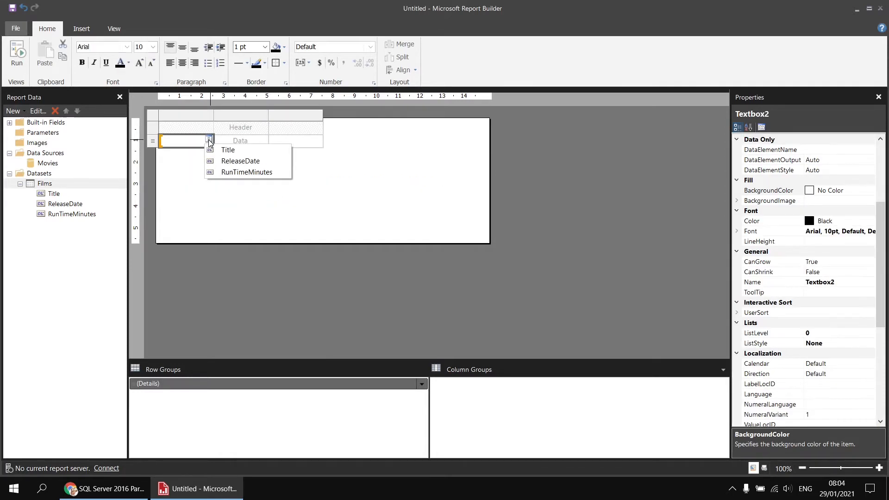
{"action": "left_click", "coordinate": [240, 150]}
{"action": "left_click", "coordinate": [262, 140]}
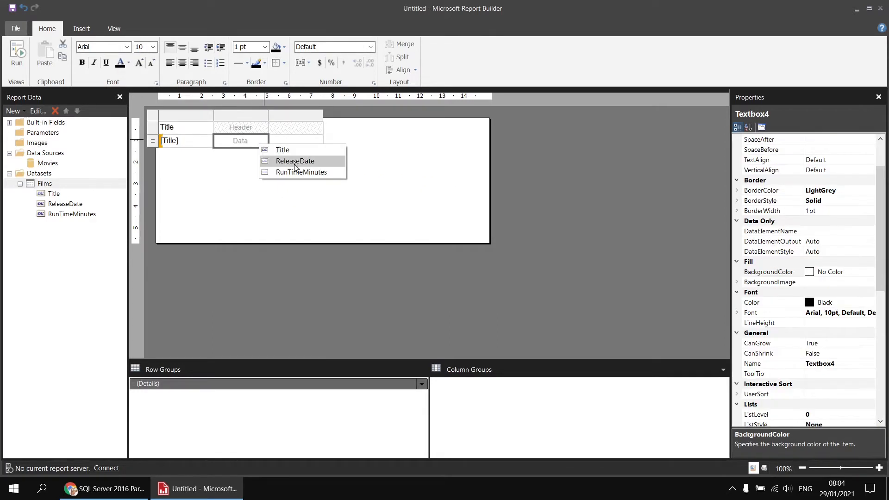
{"action": "left_click", "coordinate": [286, 161]}
{"action": "left_click", "coordinate": [317, 139]}
{"action": "left_click", "coordinate": [319, 170]}
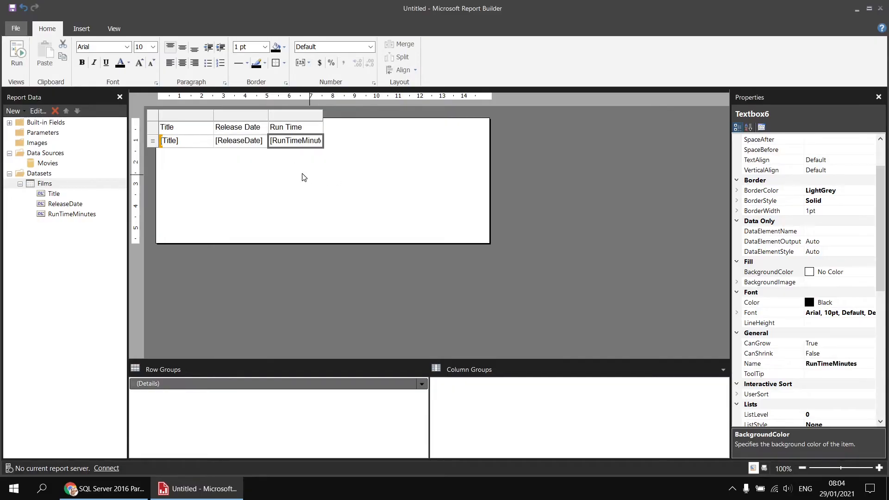
Widen the Title column to about 10 cm and align the table with the body's top-left corner, checking the layout in a preview
{"action": "left_click_drag", "start_coordinate": [213, 121], "coordinate": [380, 121]}
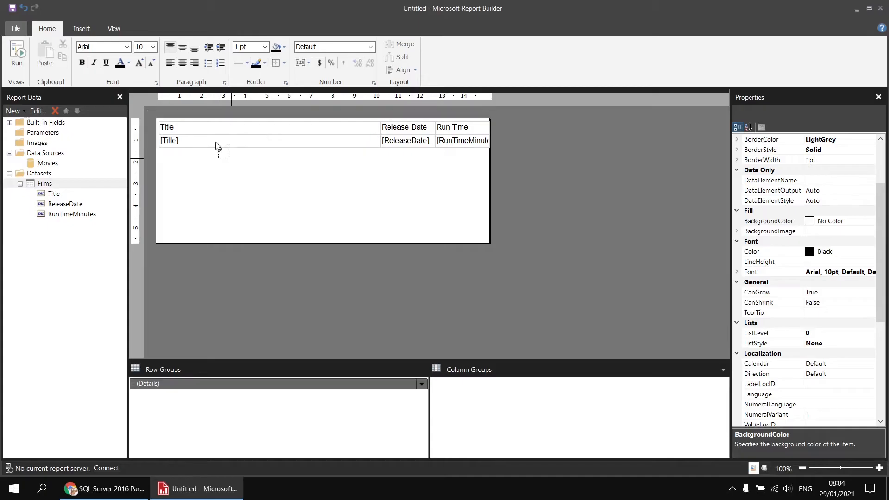
{"action": "left_click", "coordinate": [169, 120]}
{"action": "left_click_drag", "start_coordinate": [169, 120], "coordinate": [167, 117]}
{"action": "left_click", "coordinate": [295, 131]}
{"action": "left_click_drag", "start_coordinate": [377, 115], "coordinate": [380, 115]}
{"action": "left_click", "coordinate": [280, 128]}
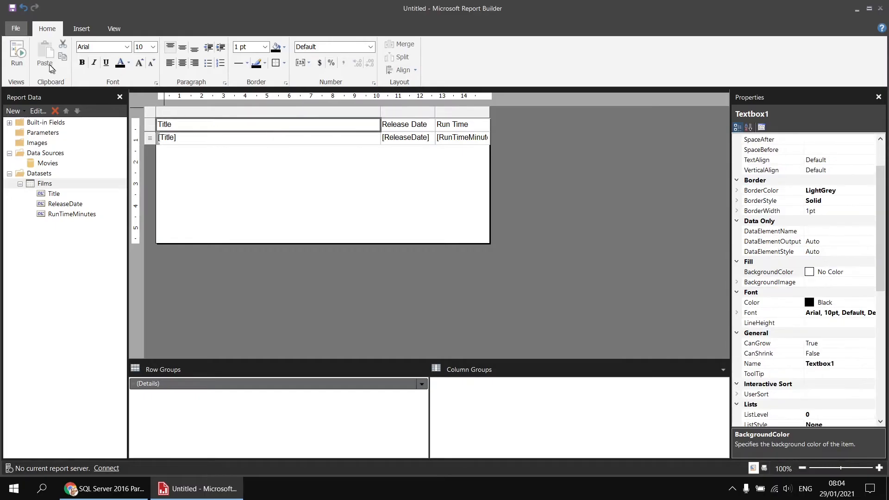
{"action": "left_click", "coordinate": [18, 55]}
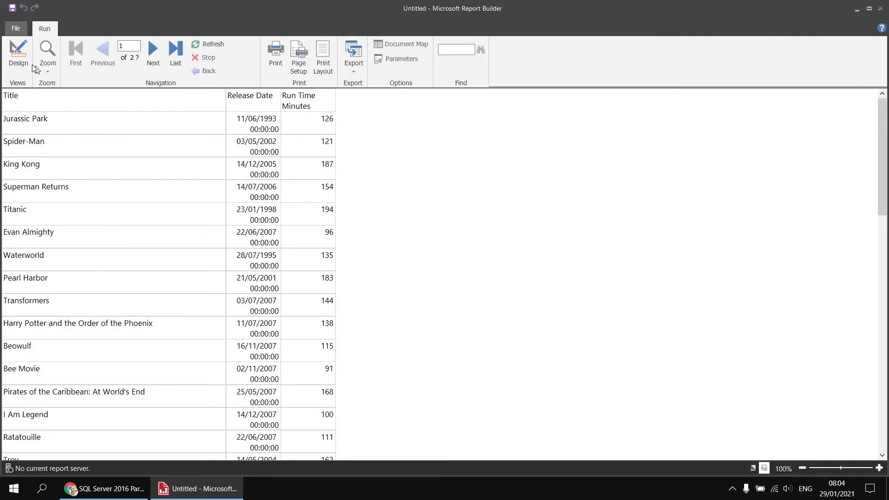
{"action": "left_click", "coordinate": [19, 59]}
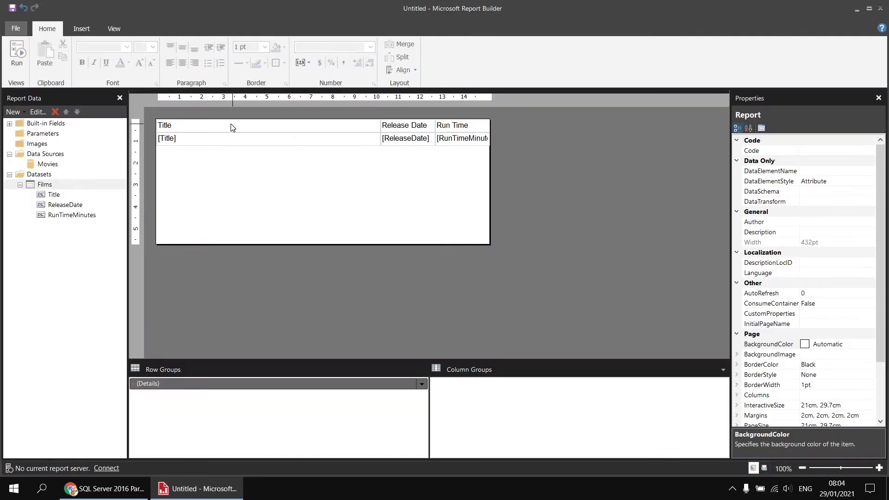
Reapply the Arial font to all header and detail cells of the table by switching to Arial Black and back to Arial
{"action": "left_click", "coordinate": [232, 126]}
{"action": "left_click", "coordinate": [233, 139], "text": "ctrl"}
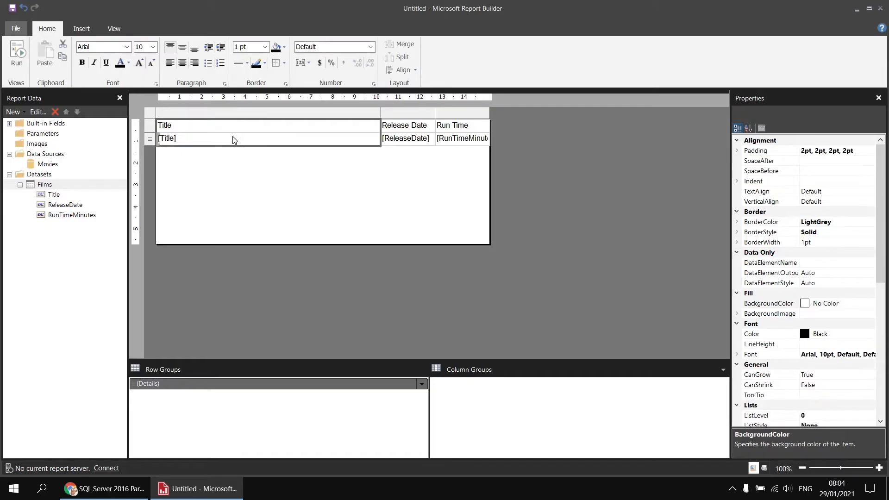
{"action": "left_click", "coordinate": [402, 138], "text": "shift"}
{"action": "left_click", "coordinate": [445, 140], "text": "shift"}
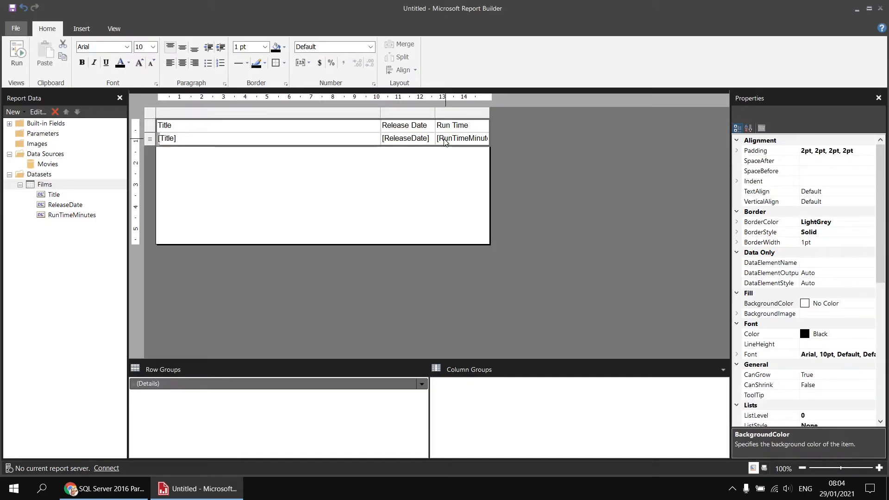
{"action": "left_click", "coordinate": [128, 48]}
{"action": "key", "text": "Down"}
{"action": "key", "text": "Return"}
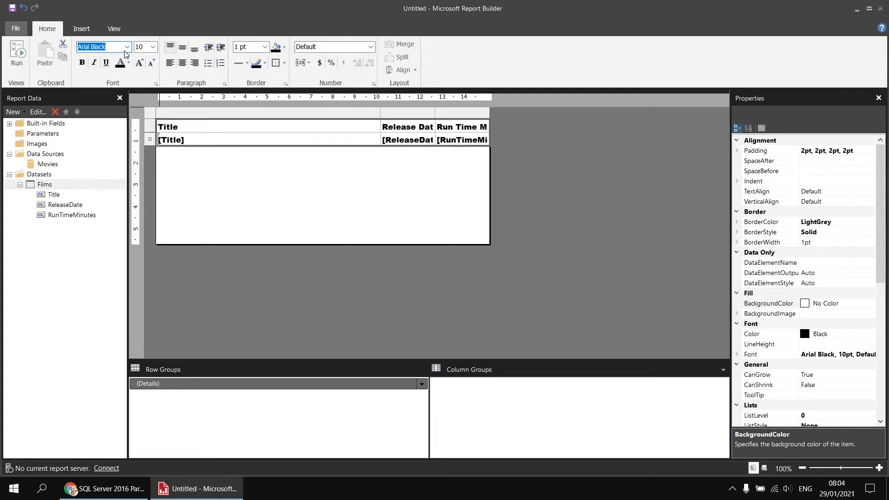
{"action": "left_click", "coordinate": [127, 48]}
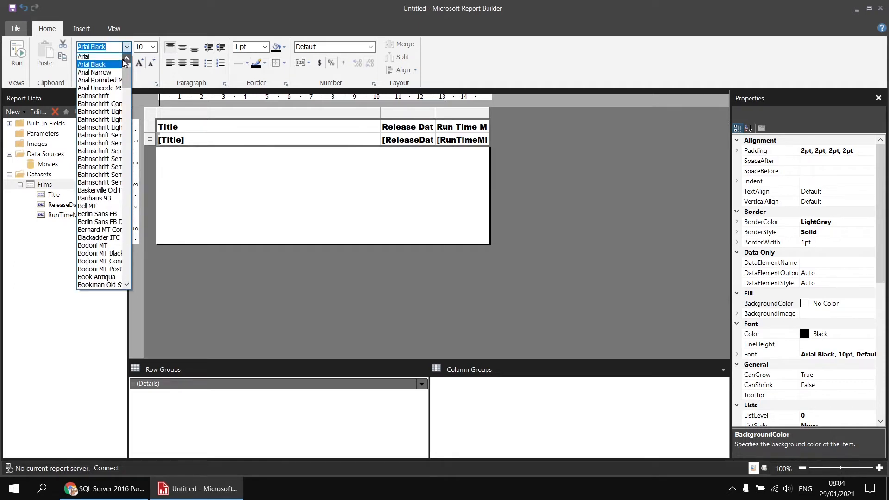
{"action": "left_click", "coordinate": [98, 60]}
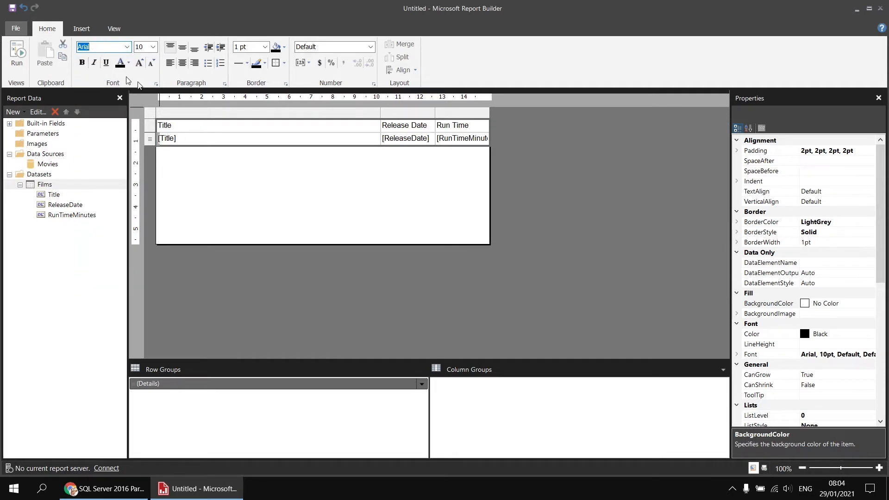
Format the table's header row with a LightSteelBlue background and bold text
{"action": "left_click", "coordinate": [150, 126]}
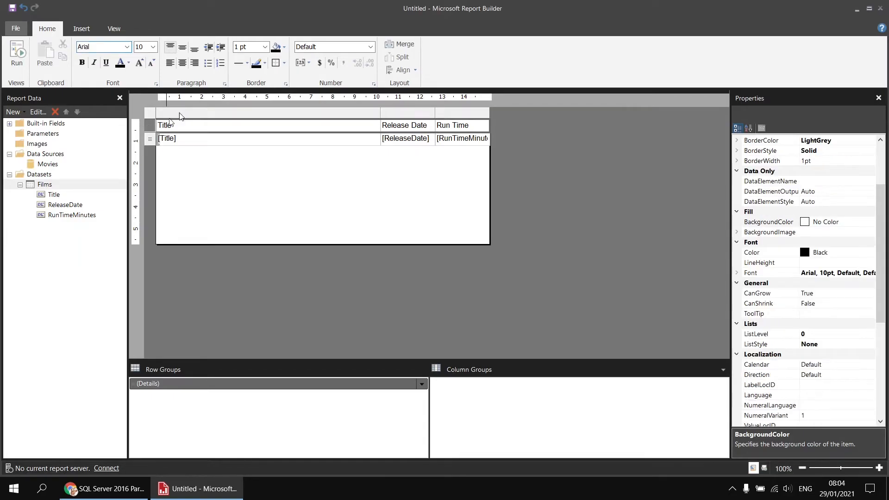
{"action": "left_click", "coordinate": [283, 47]}
{"action": "left_click", "coordinate": [335, 124]}
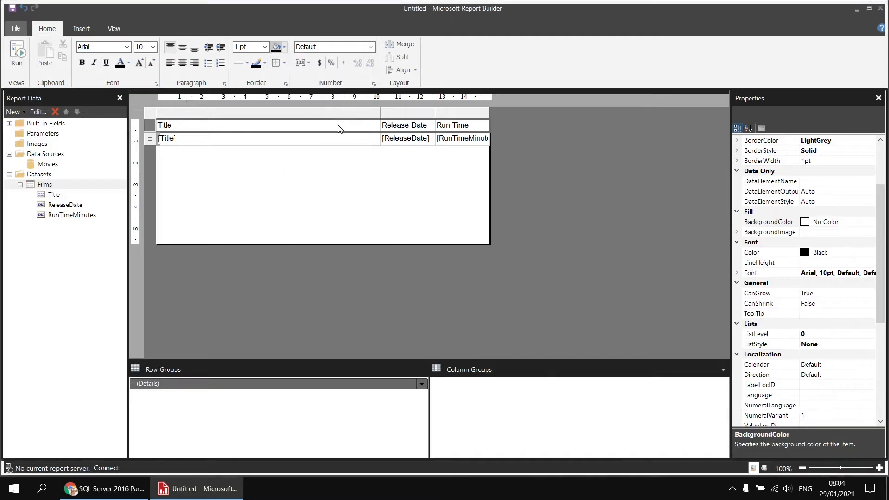
{"action": "left_click", "coordinate": [83, 64]}
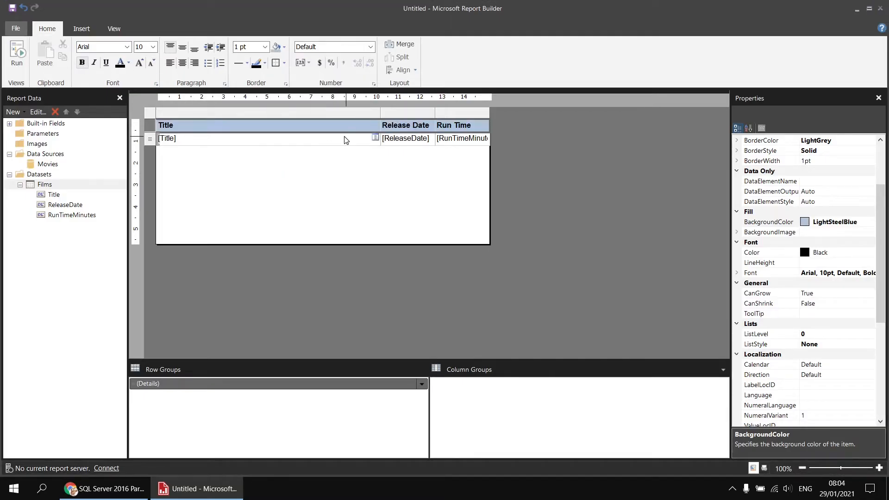
Apply the Date number format to the ReleaseDate detail cell and run the report
{"action": "left_click", "coordinate": [407, 143]}
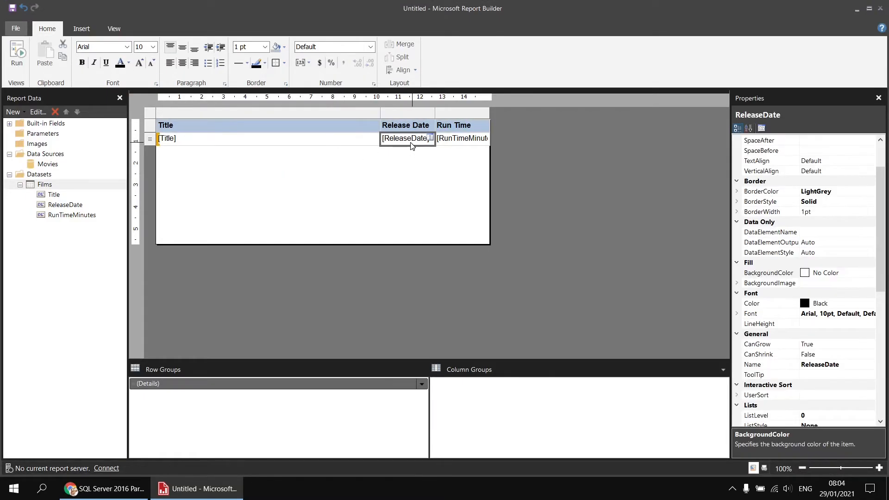
{"action": "left_click", "coordinate": [371, 47]}
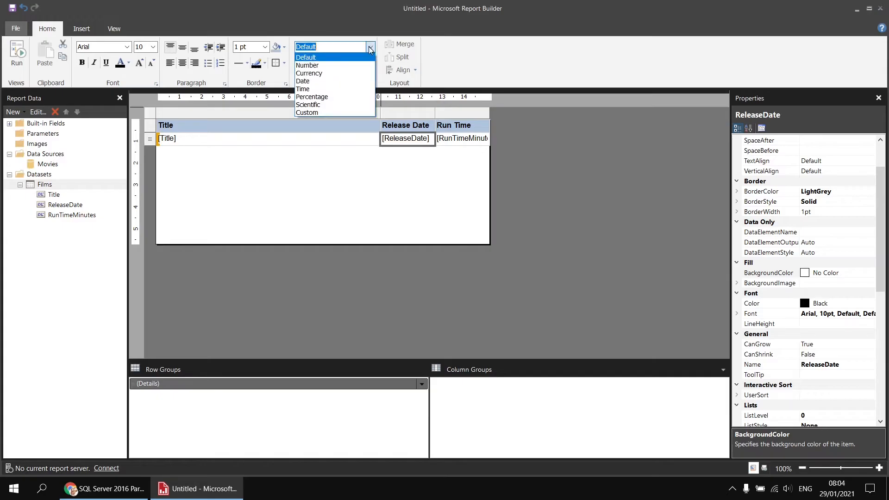
{"action": "left_click", "coordinate": [317, 82]}
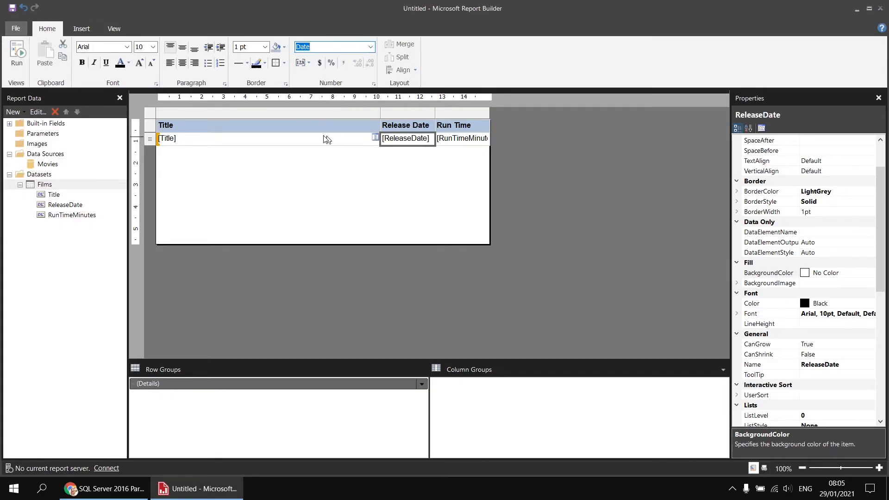
{"action": "left_click", "coordinate": [17, 53]}
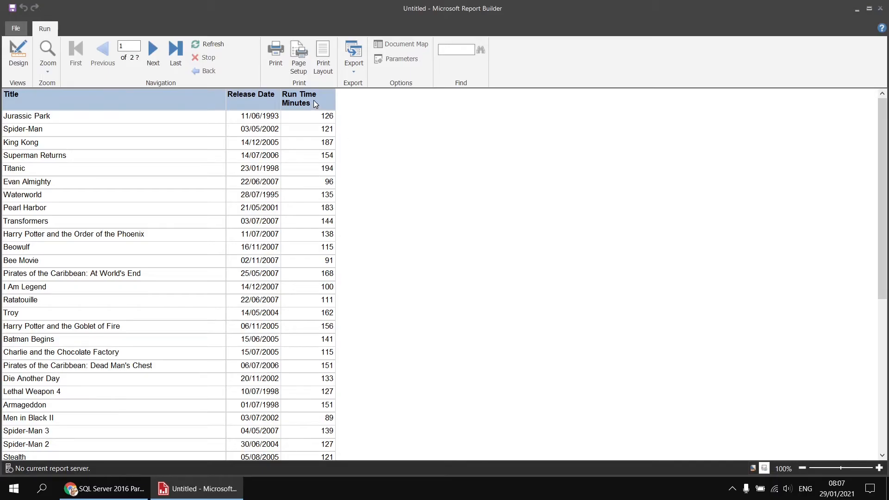
Switch to the Report Parameters sample report in the browser and view it with a maximum run time of 150
{"action": "left_click", "coordinate": [121, 493]}
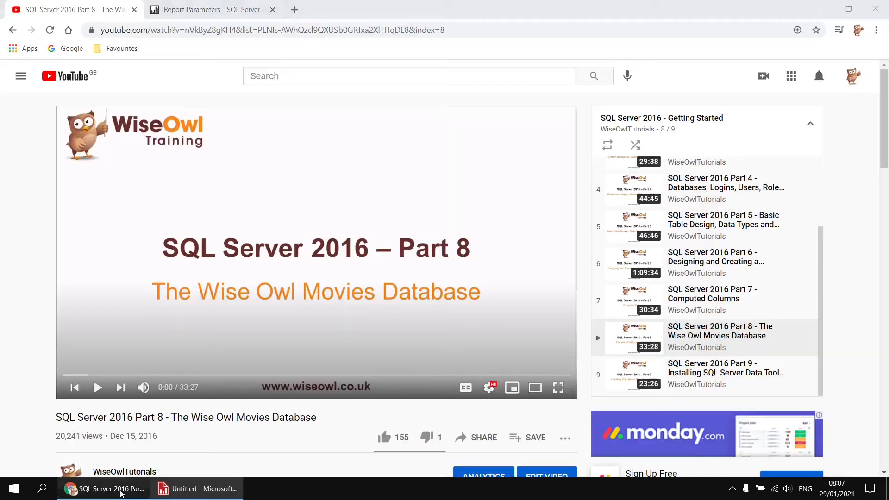
{"action": "left_click", "coordinate": [237, 14]}
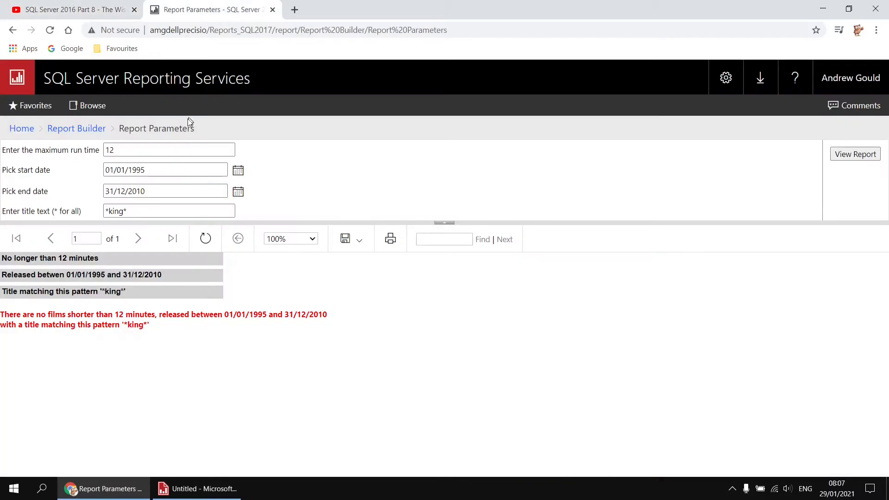
{"action": "left_click_drag", "start_coordinate": [118, 149], "coordinate": [102, 150]}
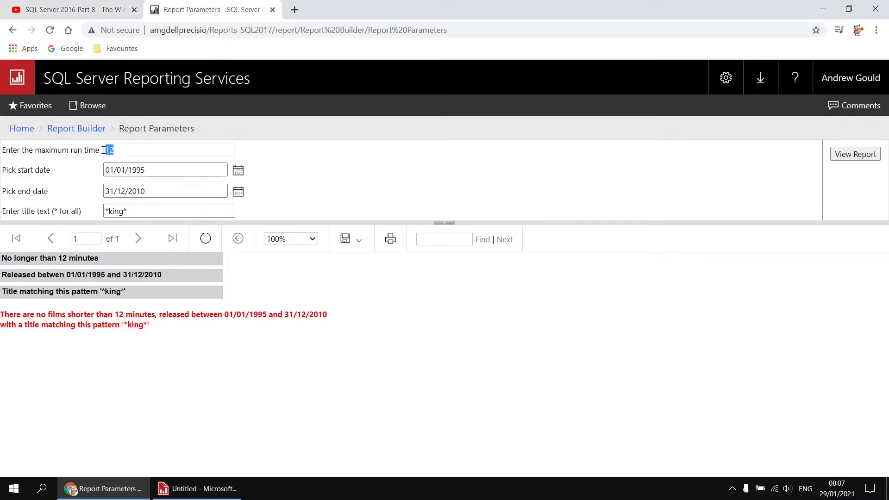
{"action": "type", "text": "150"}
{"action": "left_click", "coordinate": [860, 159]}
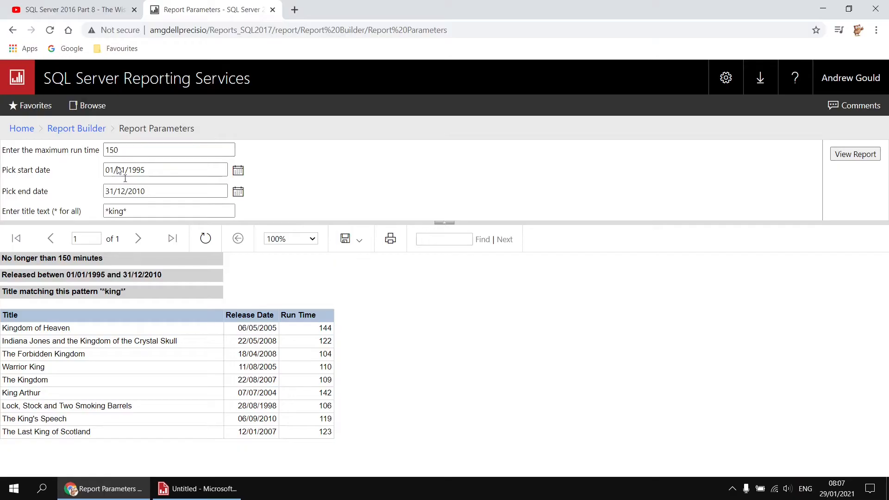
Switch back to the report's design in Report Builder and show the Parameters pane
{"action": "key", "text": "alt+Tab"}
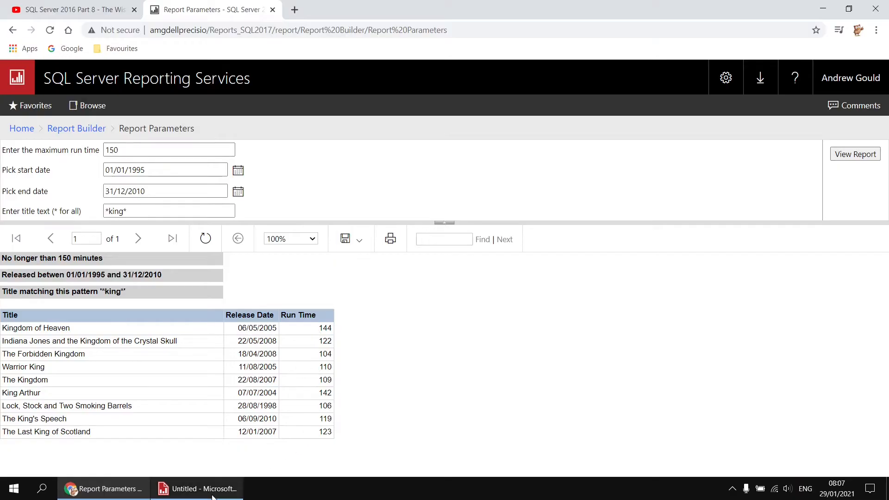
{"action": "left_click", "coordinate": [18, 54]}
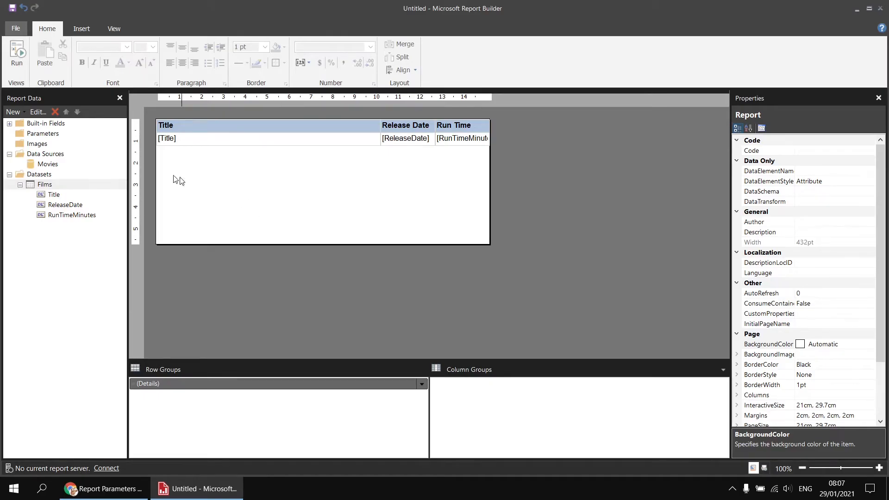
{"action": "left_click", "coordinate": [39, 135]}
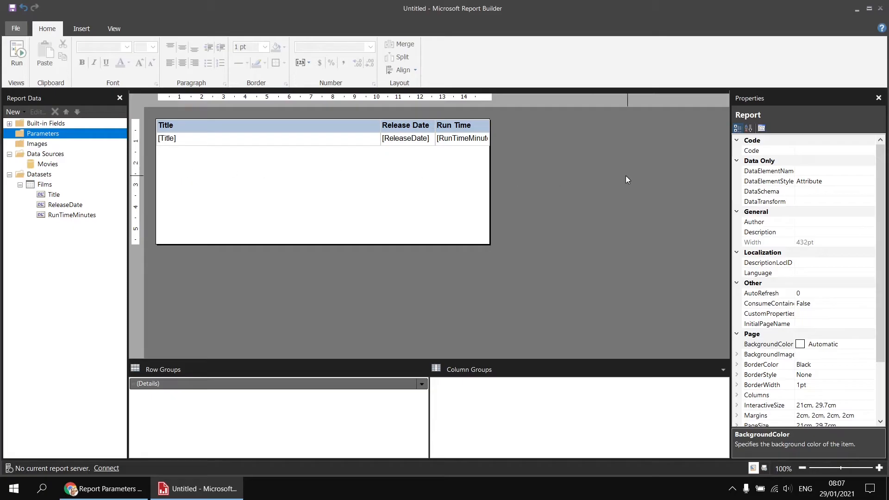
{"action": "right_click", "coordinate": [550, 139]}
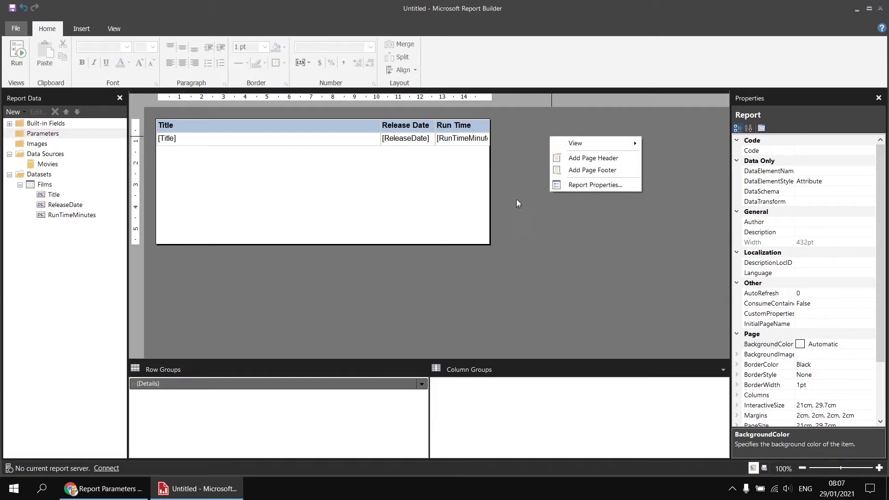
{"action": "mouse_move", "coordinate": [597, 140]}
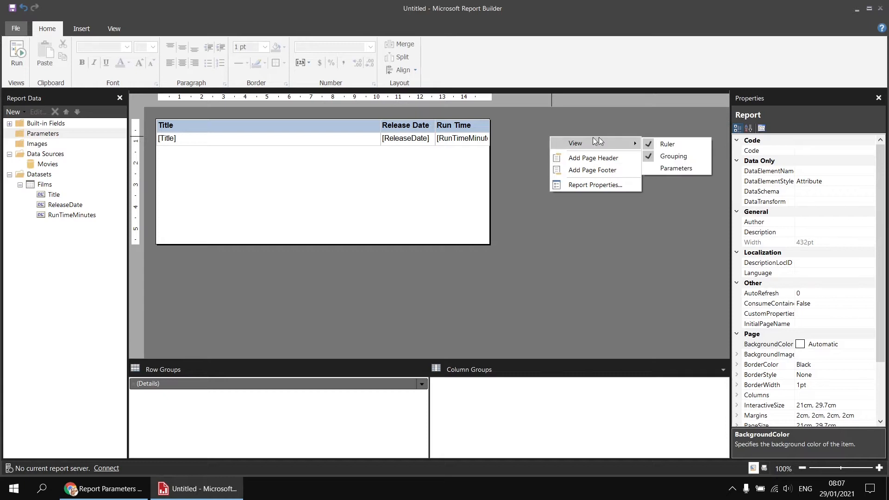
{"action": "left_click", "coordinate": [674, 168]}
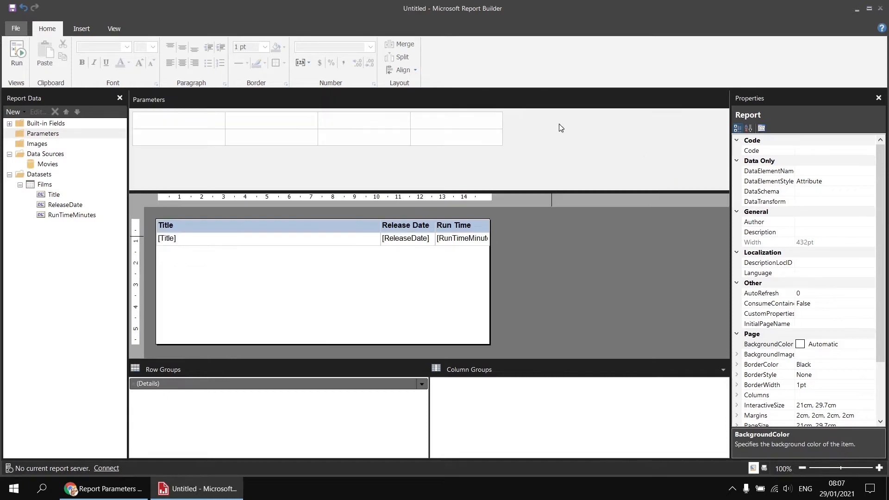
Hide the Parameters pane and show it again
{"action": "left_click", "coordinate": [115, 31]}
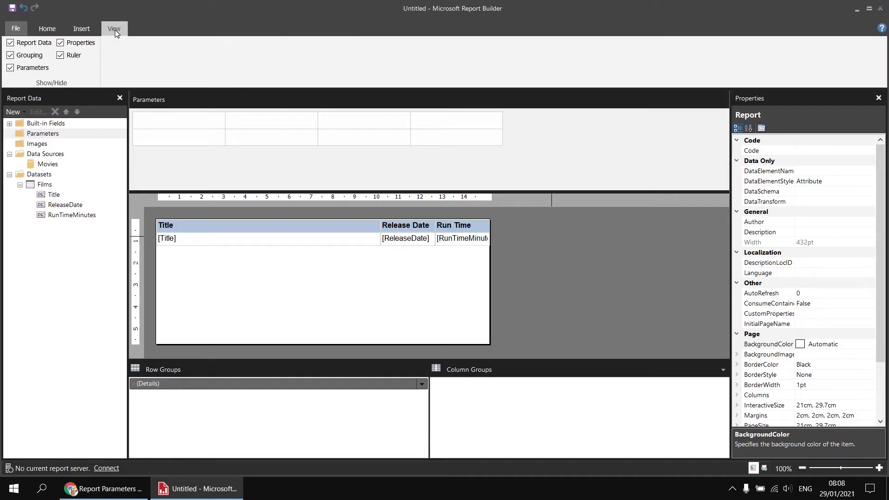
{"action": "left_click", "coordinate": [9, 68]}
{"action": "left_click", "coordinate": [9, 68]}
{"action": "left_click", "coordinate": [49, 33]}
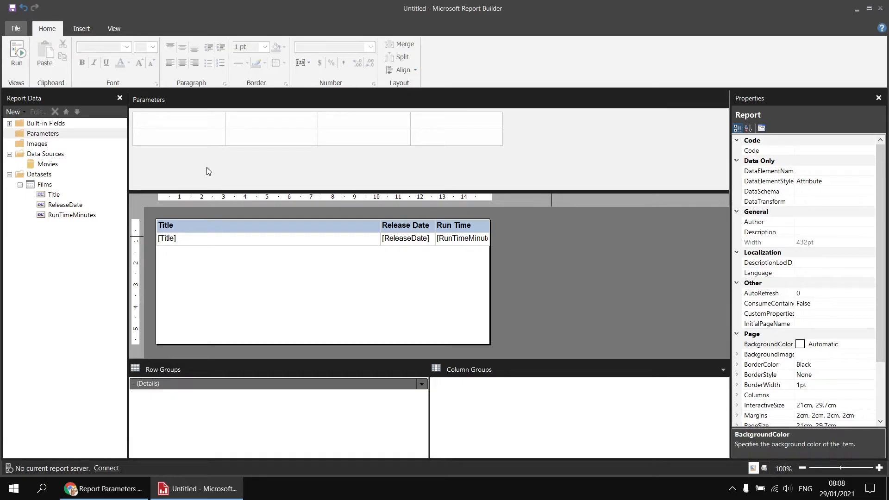
Add a report parameter in the first cell of the Parameters grid and name it MaxRunTime
{"action": "right_click", "coordinate": [56, 135]}
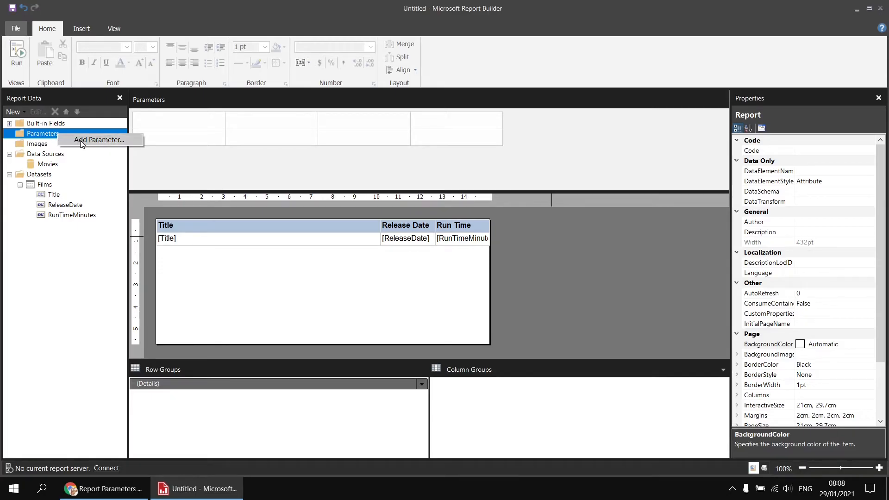
{"action": "right_click", "coordinate": [200, 123]}
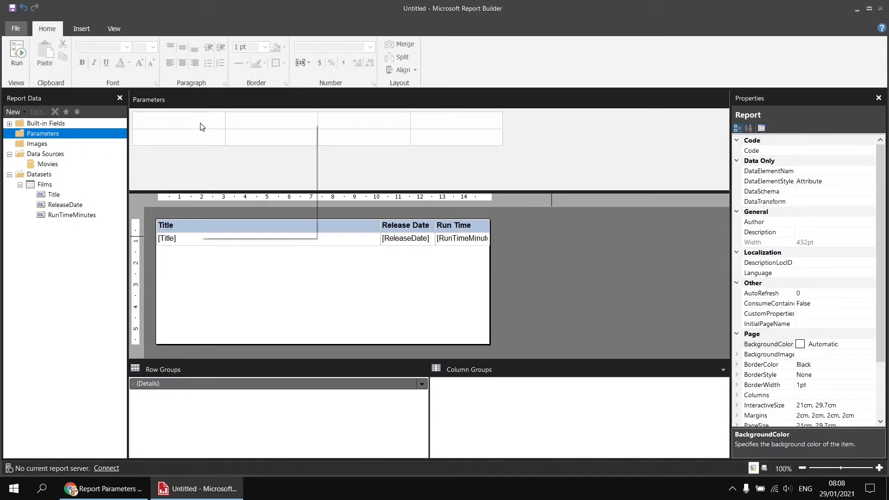
{"action": "right_click", "coordinate": [352, 123]}
{"action": "right_click", "coordinate": [197, 139]}
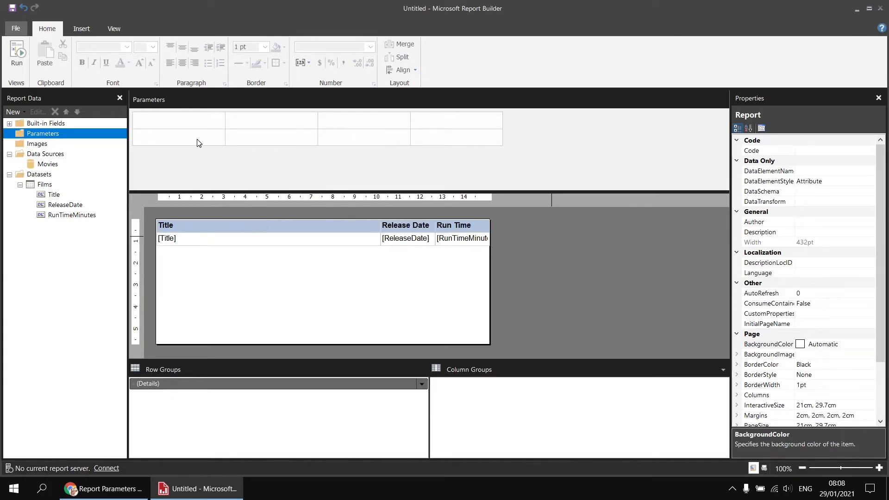
{"action": "right_click", "coordinate": [158, 121]}
{"action": "right_click", "coordinate": [158, 120]}
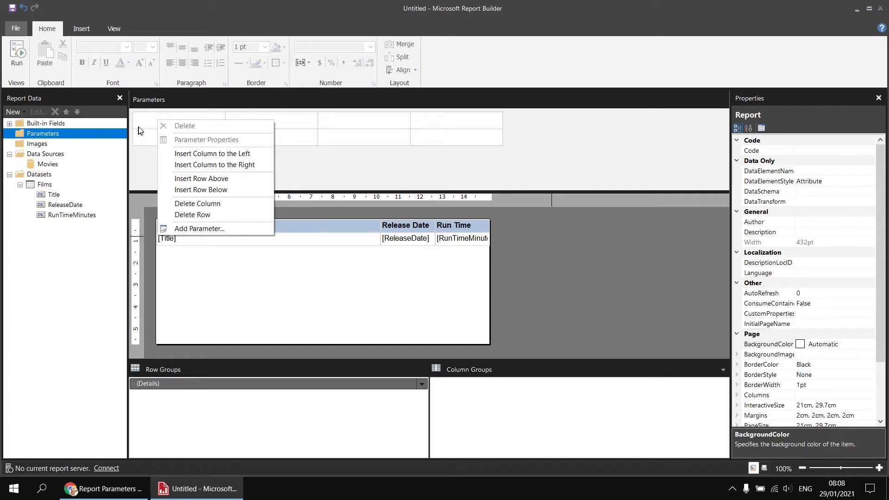
{"action": "right_click", "coordinate": [146, 120]}
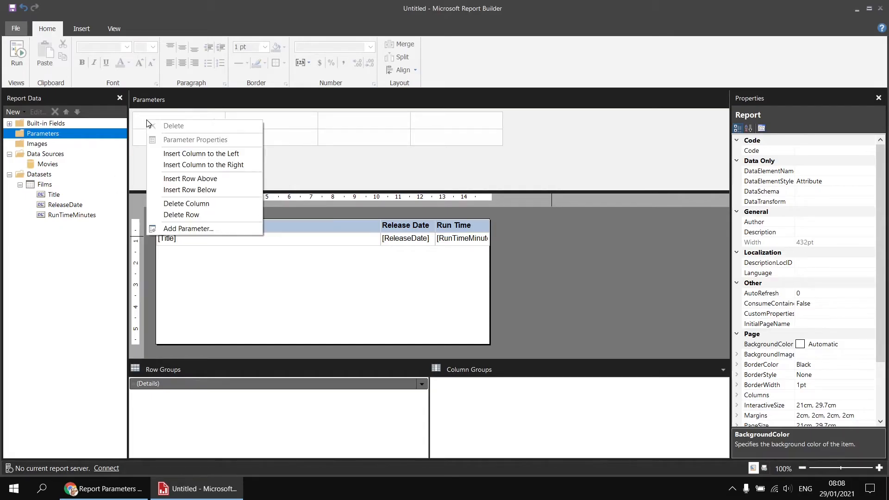
{"action": "left_click", "coordinate": [174, 229]}
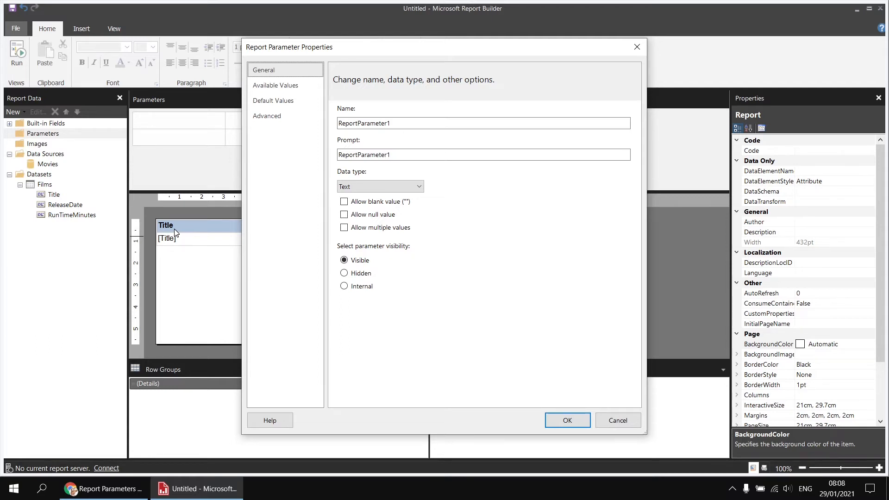
{"action": "left_click", "coordinate": [380, 123]}
{"action": "left_click_drag", "start_coordinate": [392, 123], "coordinate": [341, 122]}
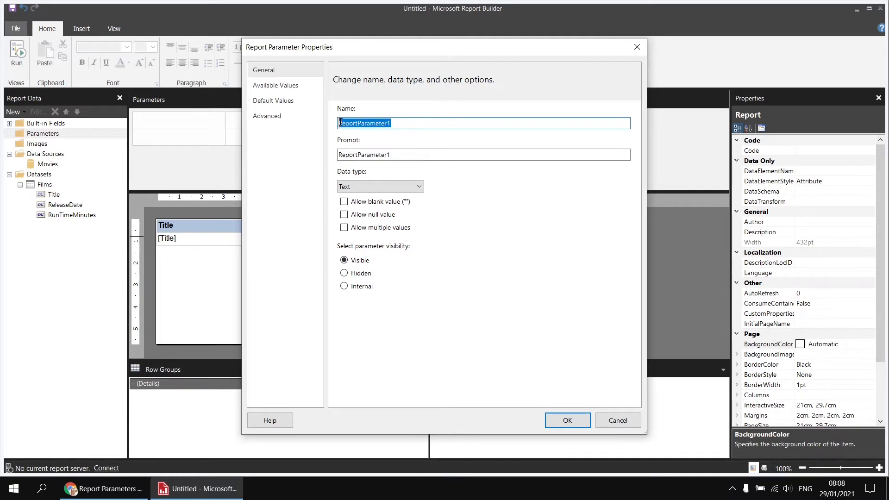
{"action": "type", "text": "Max"}
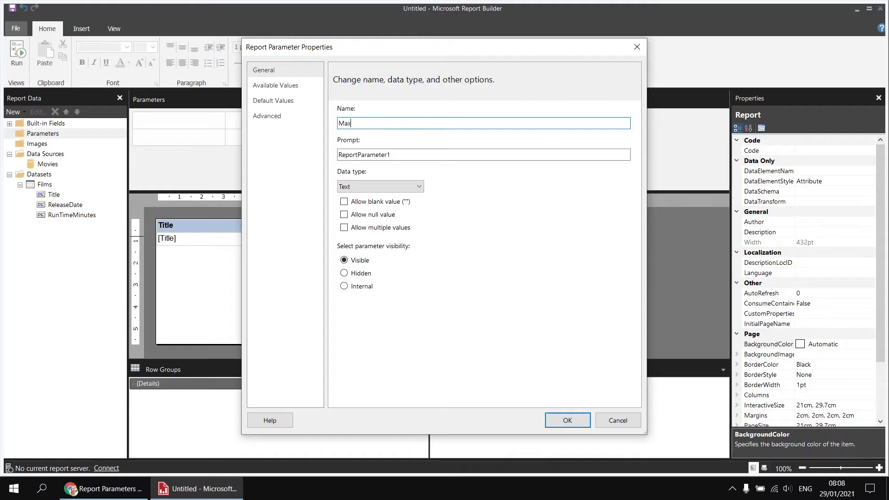
{"action": "type", "text": "RunTime"}
Check the sample report's prompt wording in the browser and set the MaxRunTime prompt to "Enter the max run time"
{"action": "left_click", "coordinate": [379, 155]}
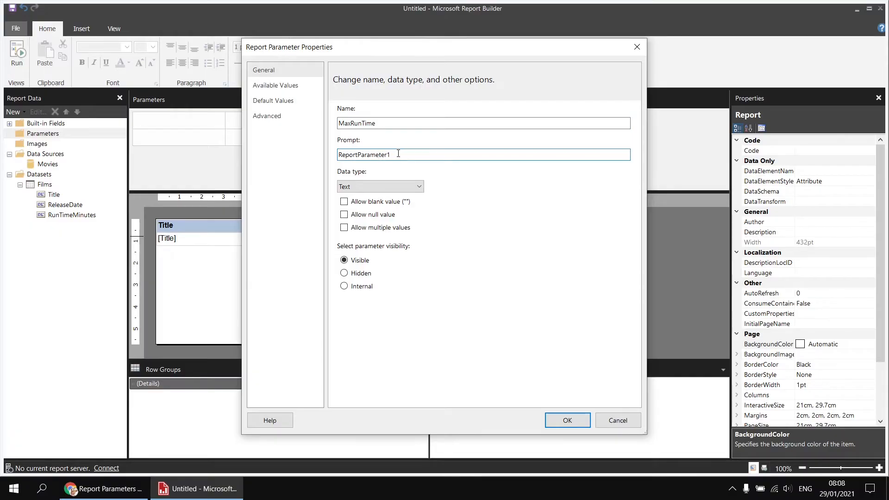
{"action": "left_click", "coordinate": [101, 489]}
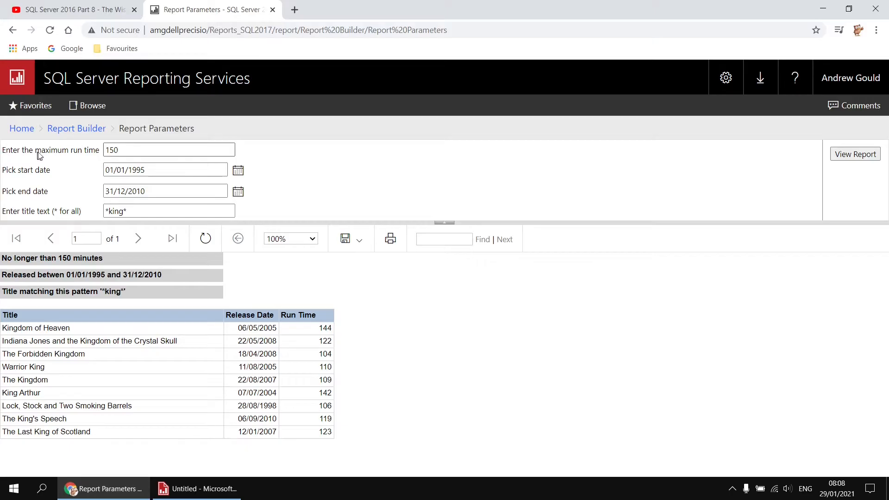
{"action": "left_click", "coordinate": [200, 488]}
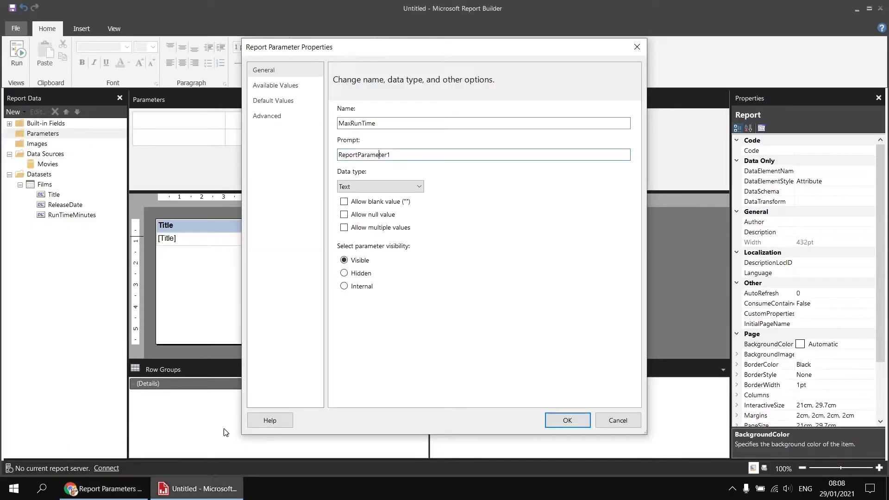
{"action": "left_click_drag", "start_coordinate": [393, 155], "coordinate": [330, 155]}
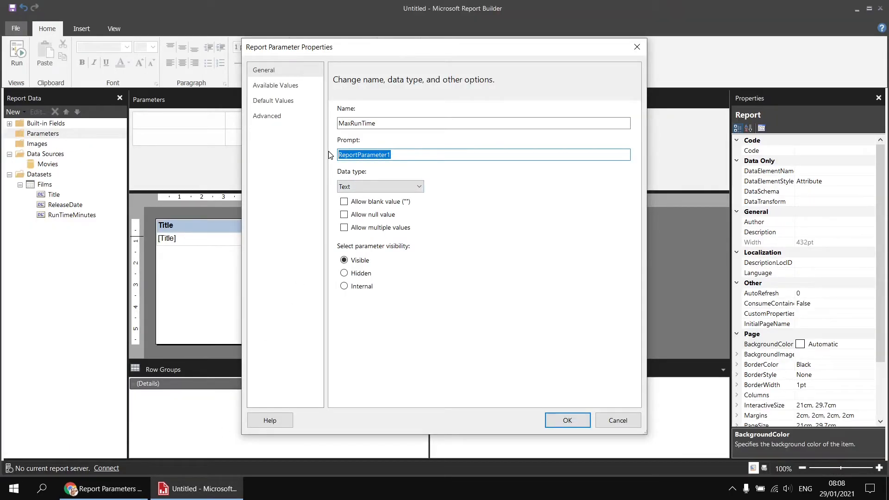
{"action": "type", "text": "Enter the "}
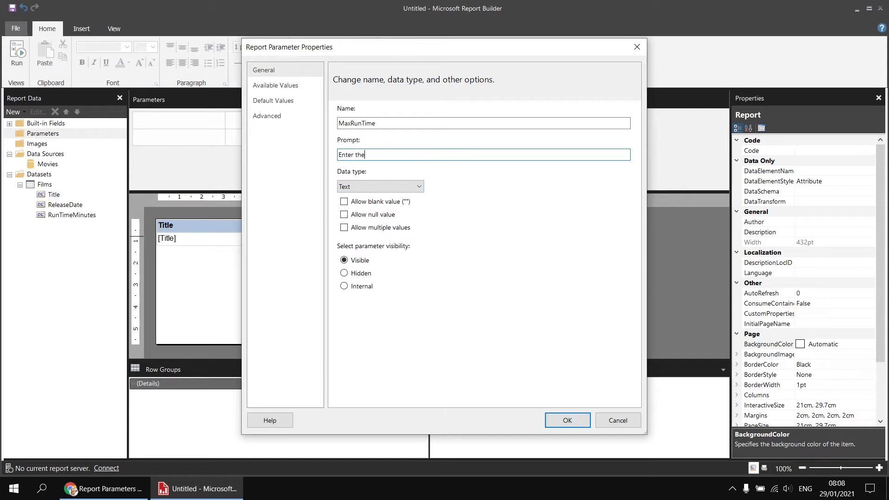
{"action": "type", "text": "max run time"}
Set the MaxRunTime parameter's data type to Integer and save the parameter
{"action": "left_click", "coordinate": [375, 188]}
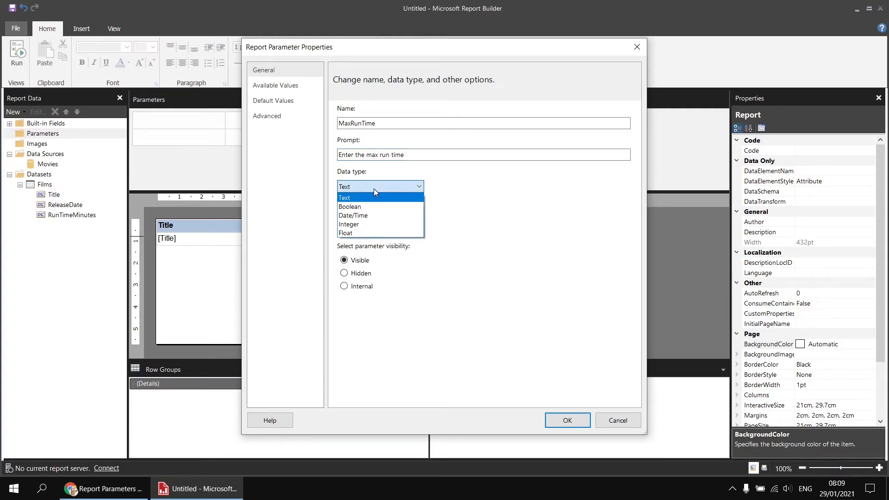
{"action": "left_click", "coordinate": [361, 225]}
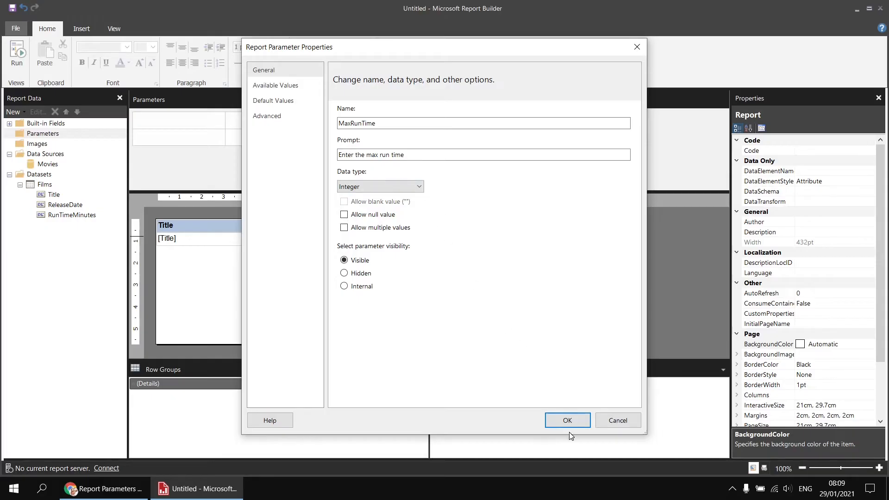
{"action": "left_click", "coordinate": [568, 420]}
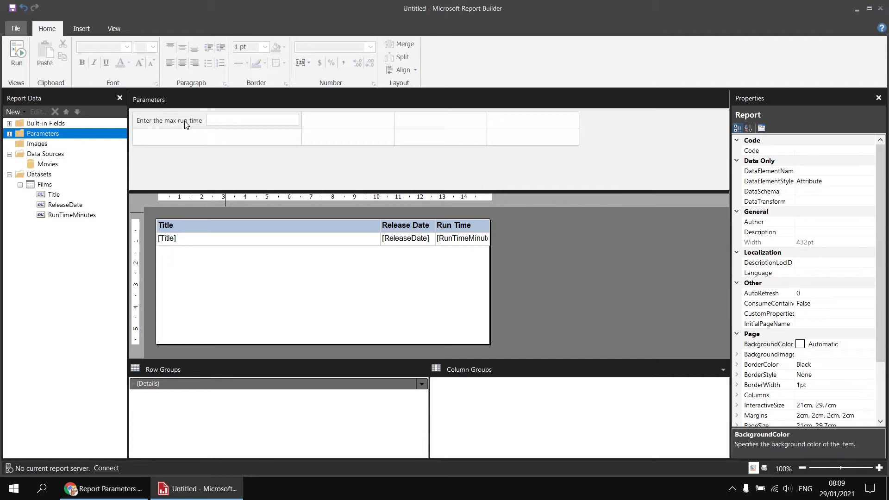
Expand the report's Parameters folder, view the MaxRunTime parameter's properties and close them without changes
{"action": "left_click", "coordinate": [9, 134]}
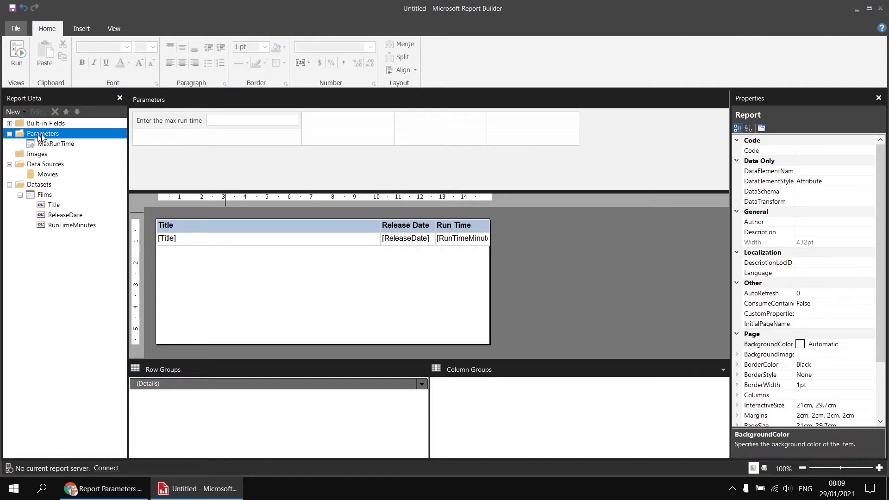
{"action": "right_click", "coordinate": [73, 147]}
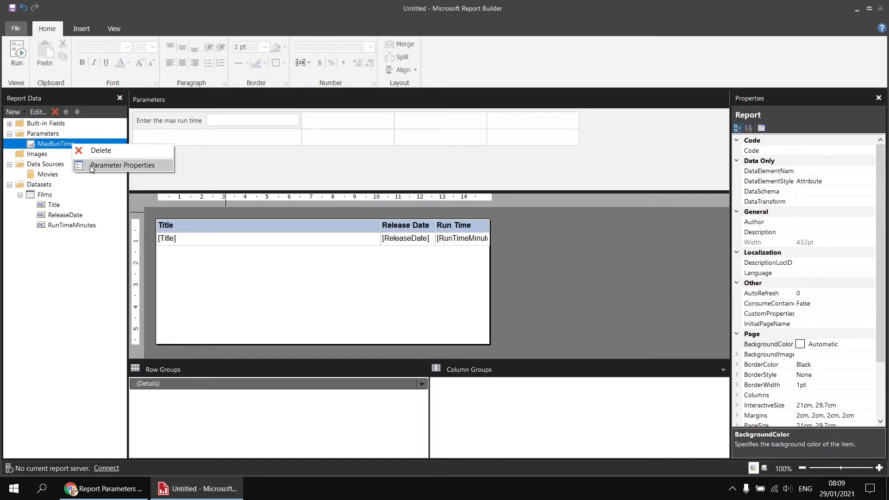
{"action": "right_click", "coordinate": [167, 119]}
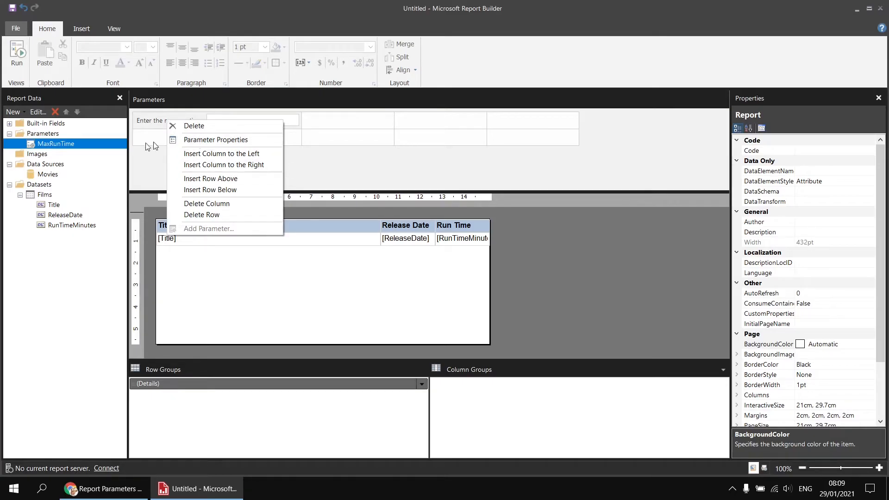
{"action": "left_click", "coordinate": [72, 146]}
{"action": "double_click", "coordinate": [71, 146]}
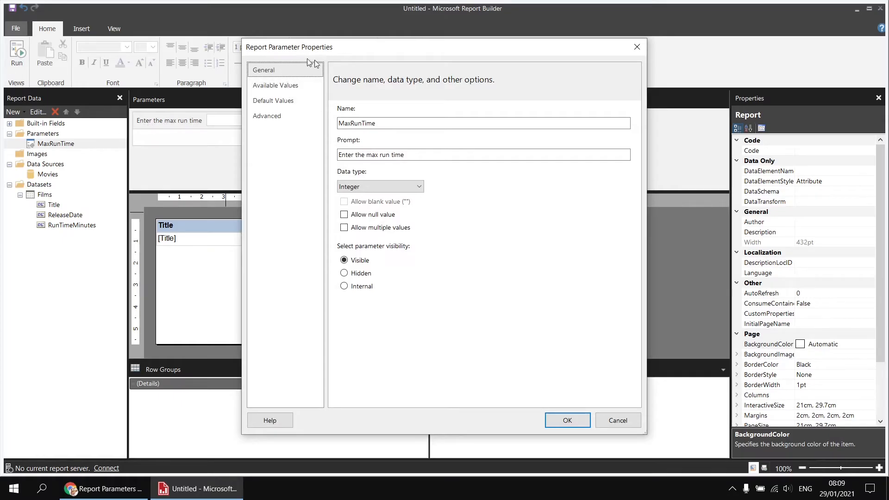
{"action": "left_click", "coordinate": [636, 48]}
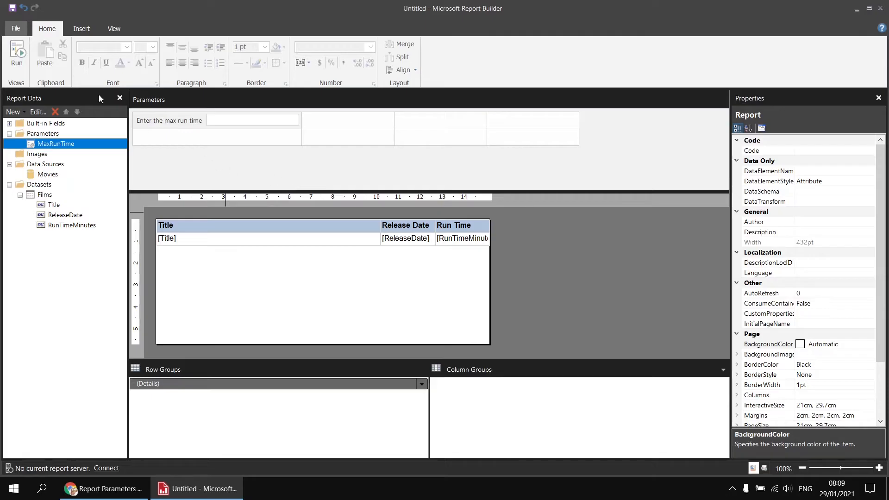
Run the report, compare it with the sample report in the browser, and view it with a max run time of 150
{"action": "left_click", "coordinate": [18, 55]}
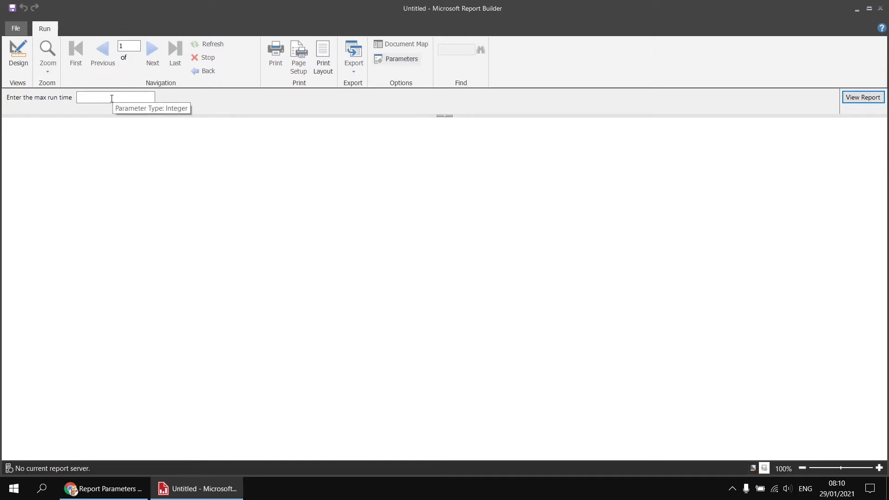
{"action": "left_click", "coordinate": [104, 488]}
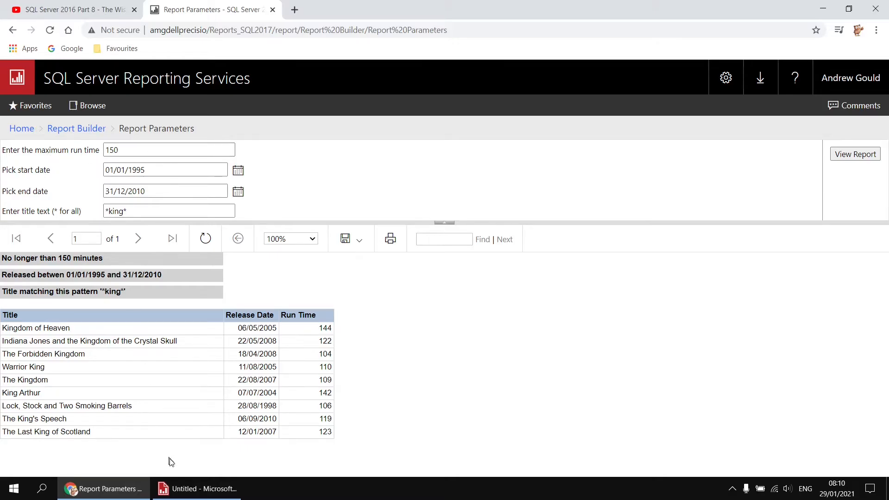
{"action": "left_click", "coordinate": [199, 488]}
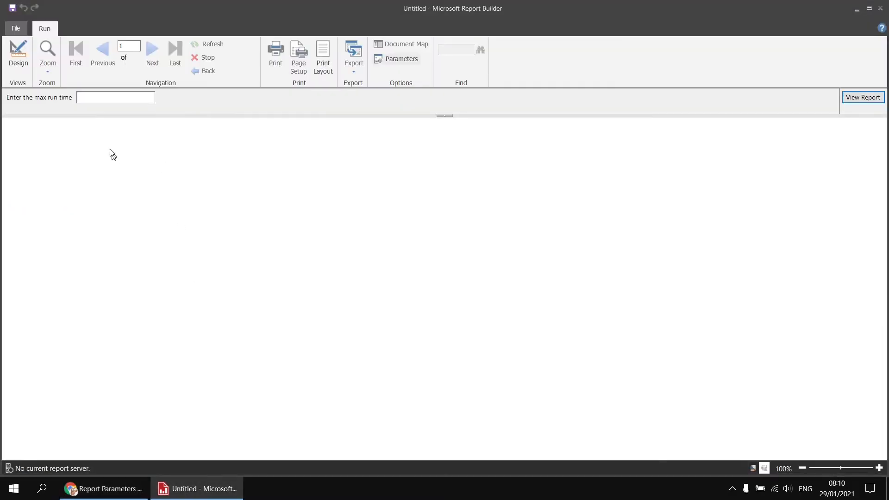
{"action": "left_click", "coordinate": [91, 98]}
{"action": "left_click", "coordinate": [91, 98]}
{"action": "type", "text": "150"}
{"action": "left_click", "coordinate": [856, 98]}
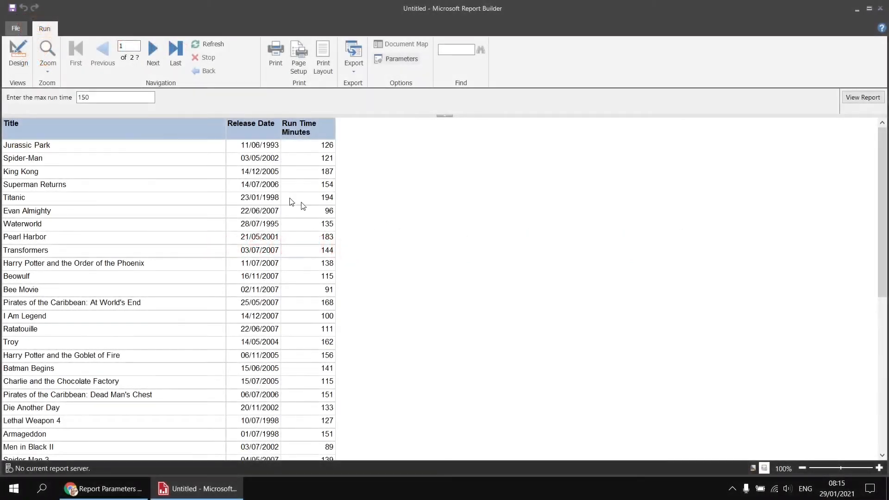
Return to the report design, view the filter settings in the films table's Tablix Properties and cancel
{"action": "left_click", "coordinate": [19, 58]}
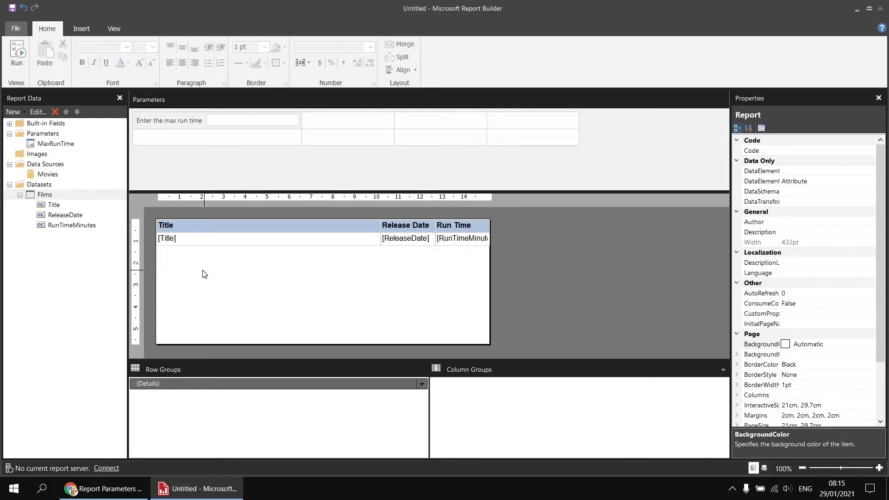
{"action": "left_click", "coordinate": [195, 225]}
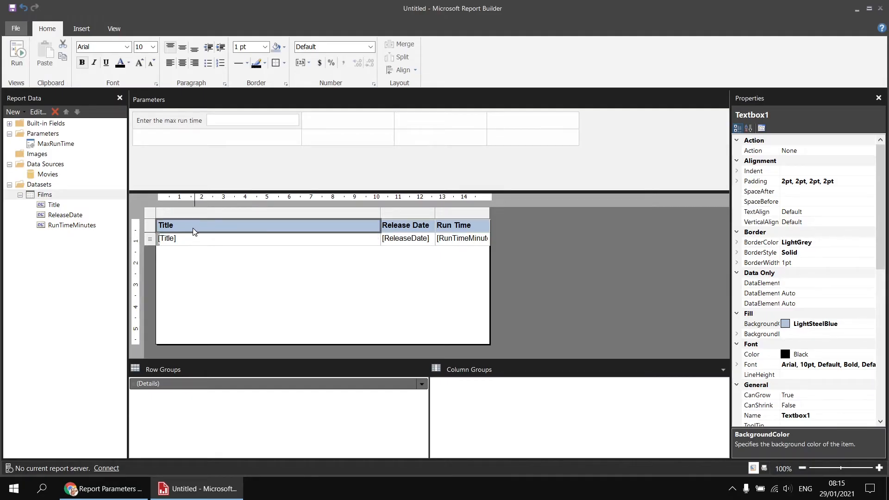
{"action": "right_click", "coordinate": [149, 214]}
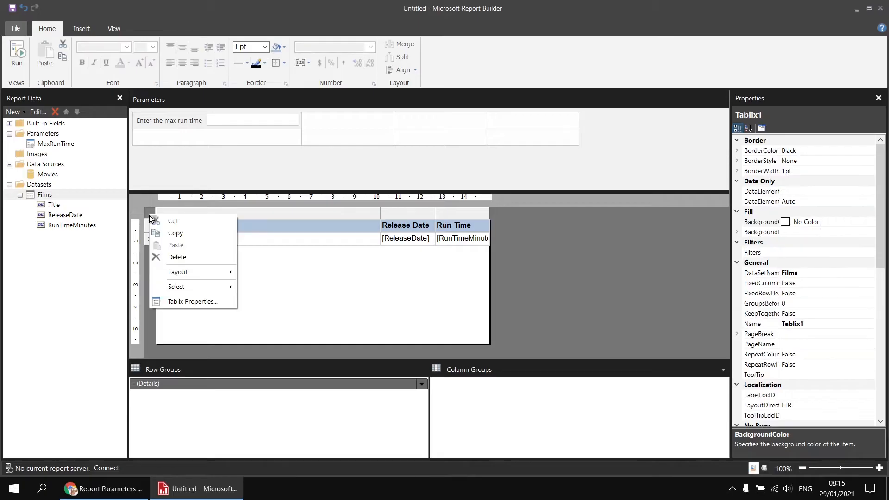
{"action": "left_click", "coordinate": [198, 302]}
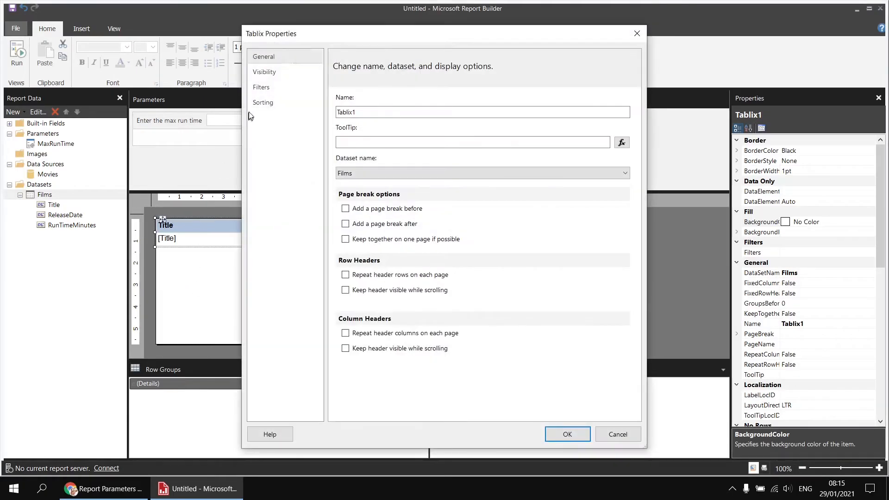
{"action": "left_click", "coordinate": [262, 88]}
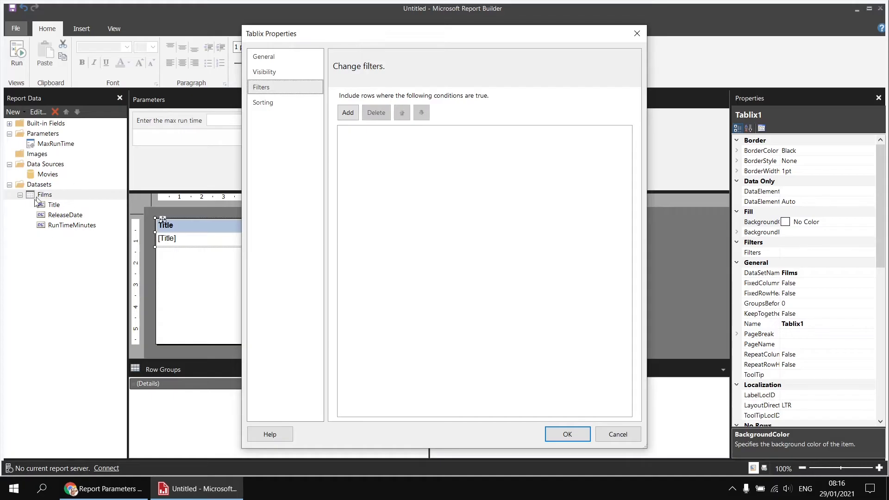
{"action": "left_click", "coordinate": [619, 435]}
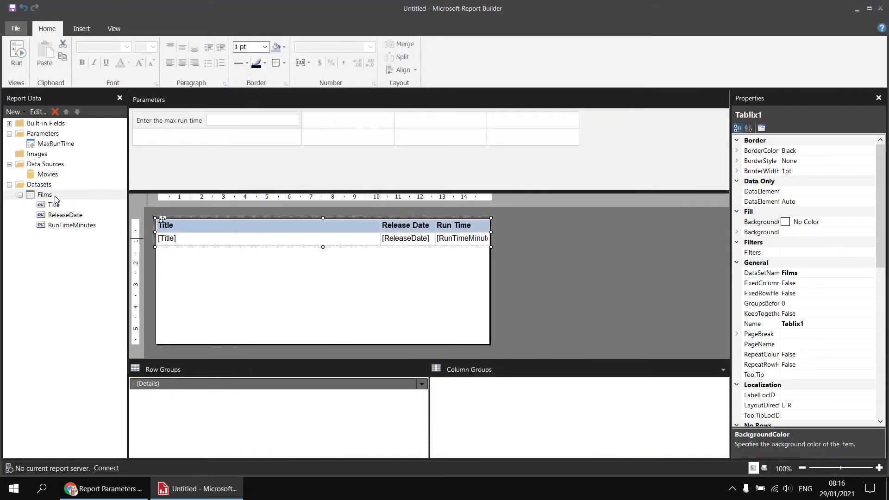
Add a filter to the Films dataset on the RunTimeMinutes field with the <= operator
{"action": "right_click", "coordinate": [58, 195]}
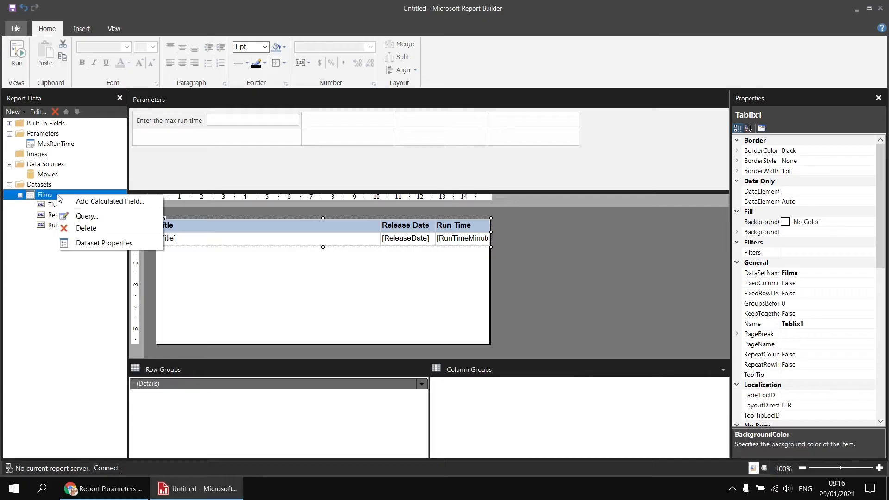
{"action": "left_click", "coordinate": [105, 243]}
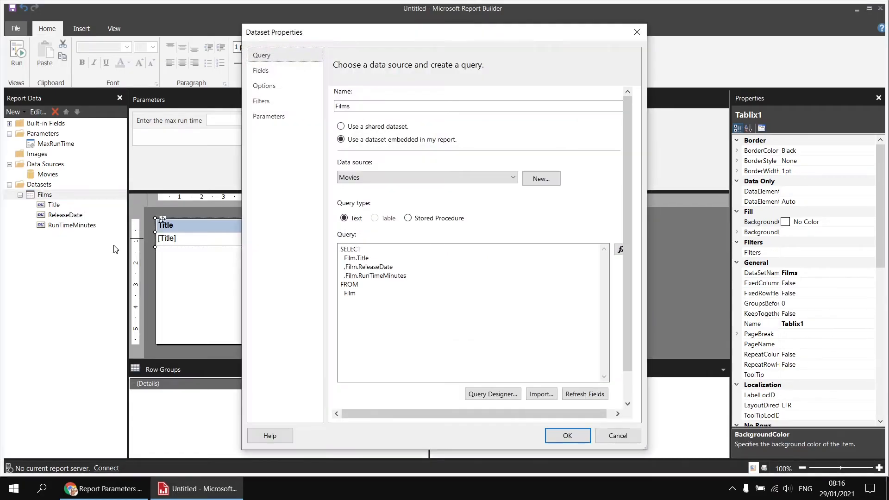
{"action": "left_click", "coordinate": [279, 103]}
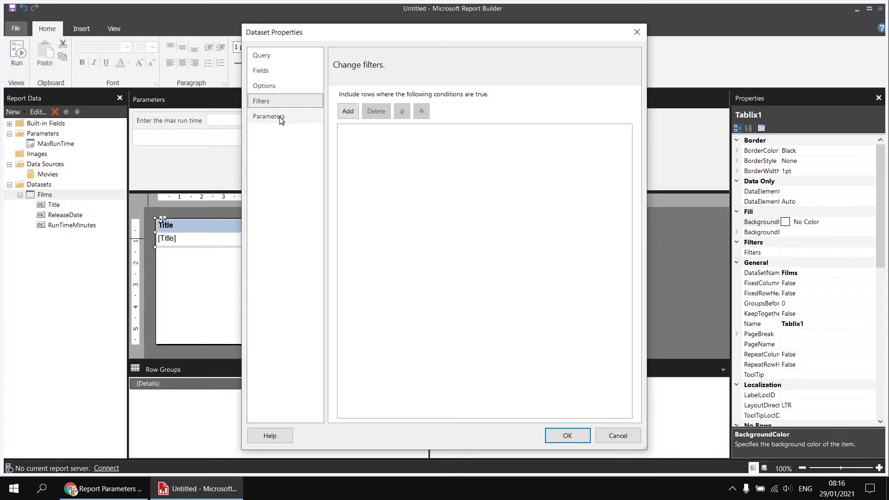
{"action": "left_click", "coordinate": [281, 120]}
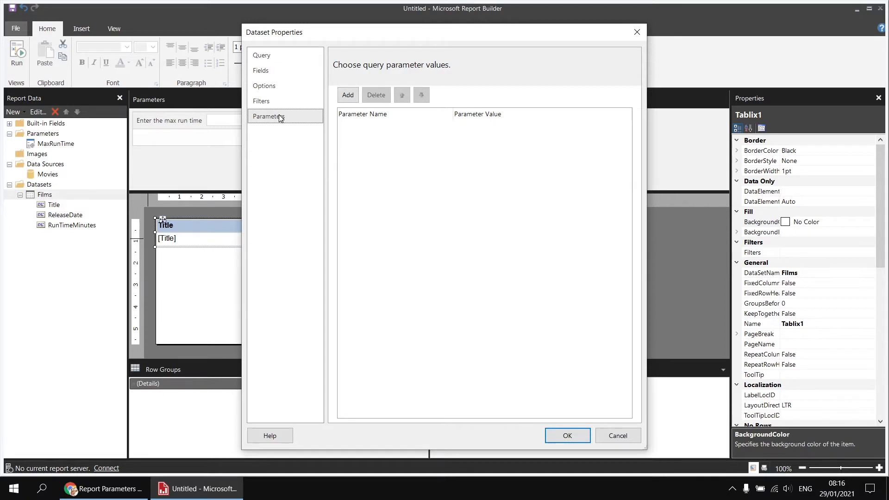
{"action": "left_click", "coordinate": [271, 102]}
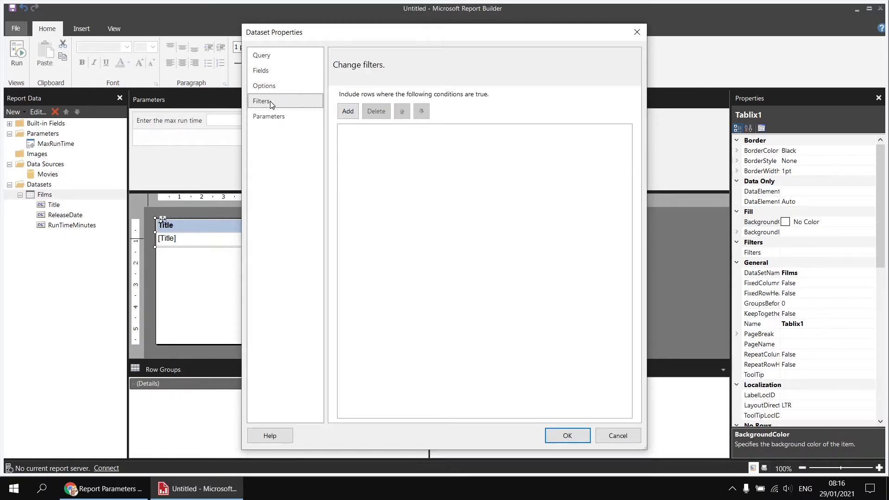
{"action": "left_click", "coordinate": [348, 111]}
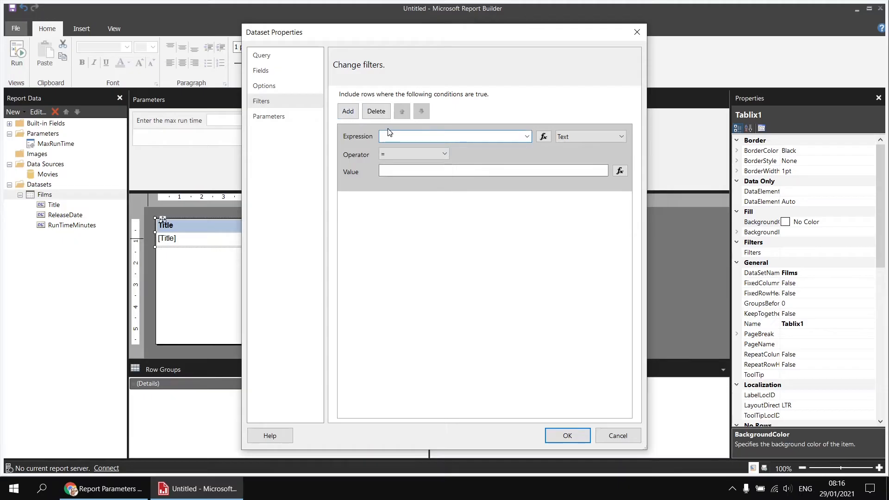
{"action": "left_click", "coordinate": [526, 137]}
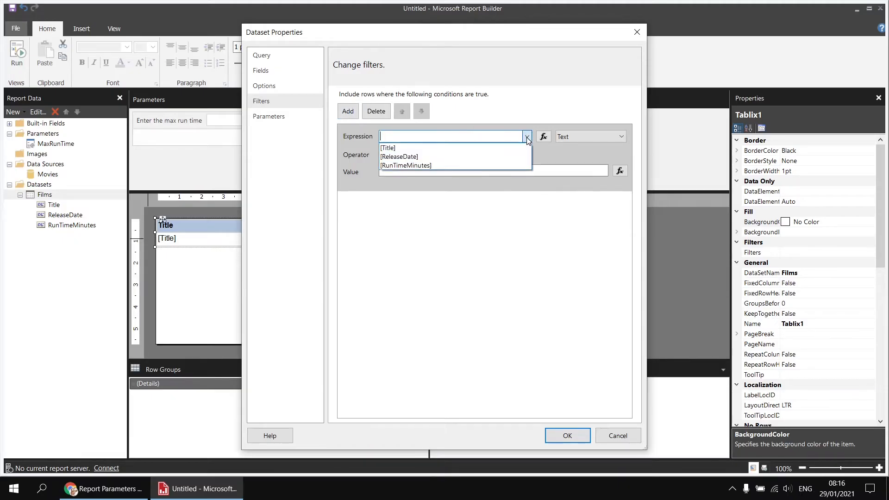
{"action": "left_click", "coordinate": [422, 166]}
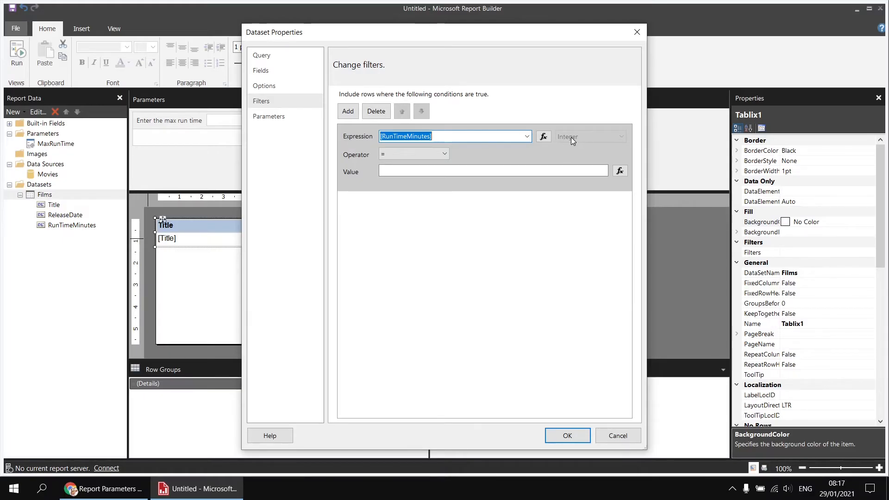
{"action": "left_click", "coordinate": [413, 154]}
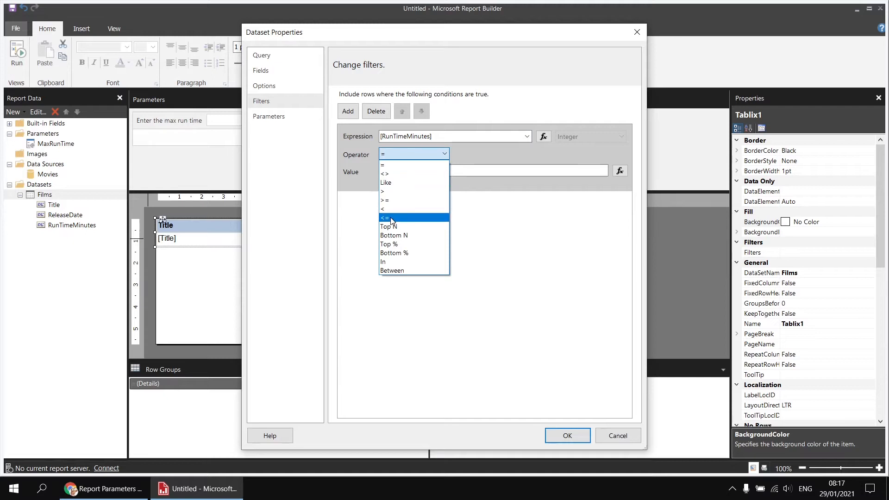
{"action": "left_click", "coordinate": [390, 218]}
Set the RunTimeMinutes filter's value to the MaxRunTime parameter with an expression and save the dataset properties
{"action": "left_click", "coordinate": [402, 172]}
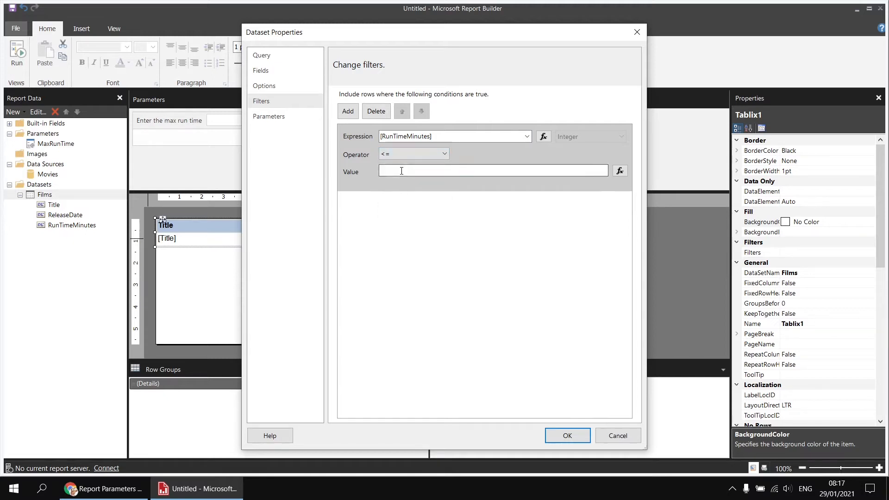
{"action": "left_click", "coordinate": [621, 172]}
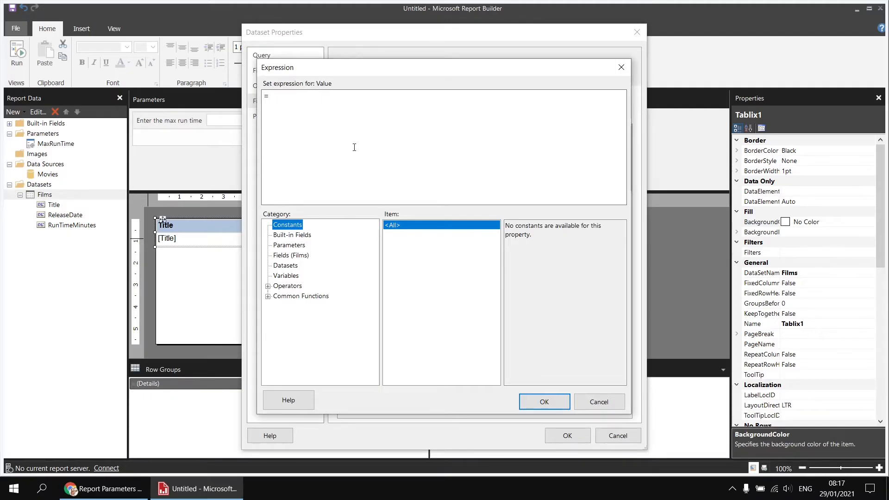
{"action": "left_click", "coordinate": [291, 246]}
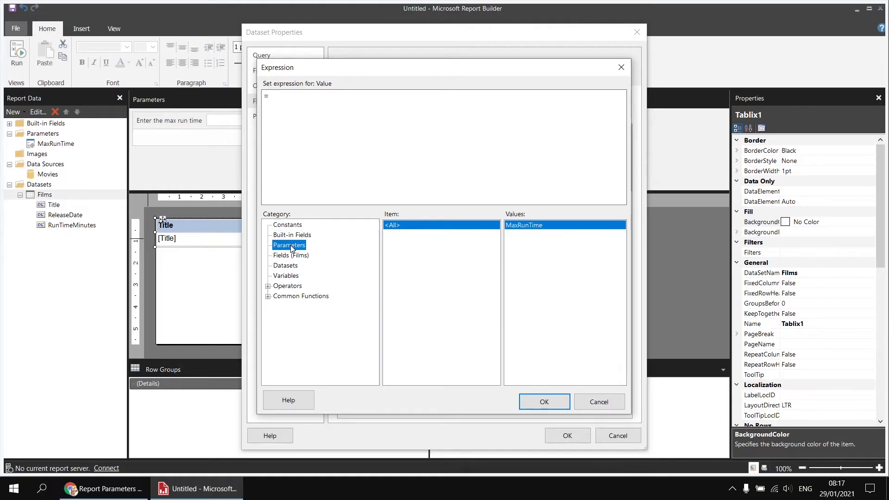
{"action": "double_click", "coordinate": [523, 225]}
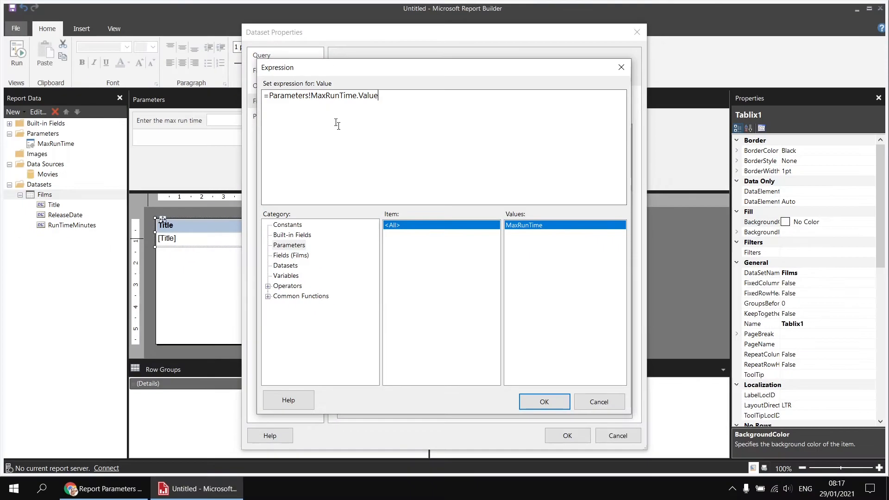
{"action": "left_click", "coordinate": [544, 402]}
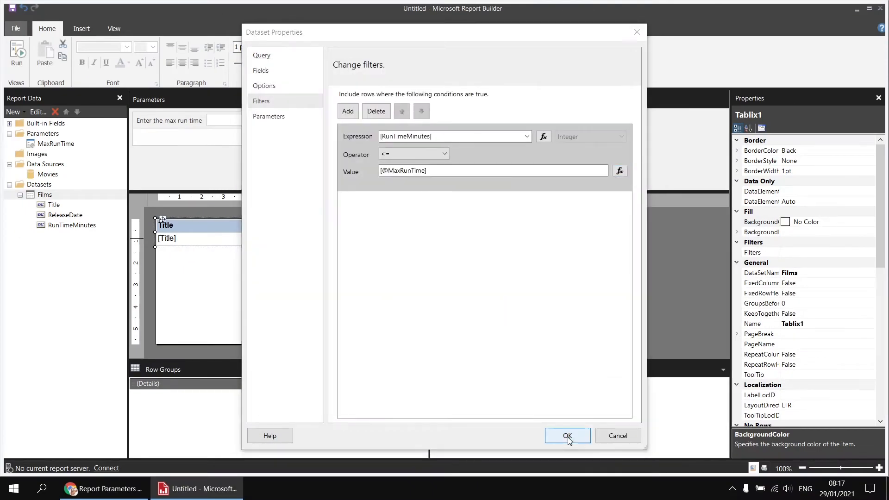
{"action": "left_click", "coordinate": [567, 435]}
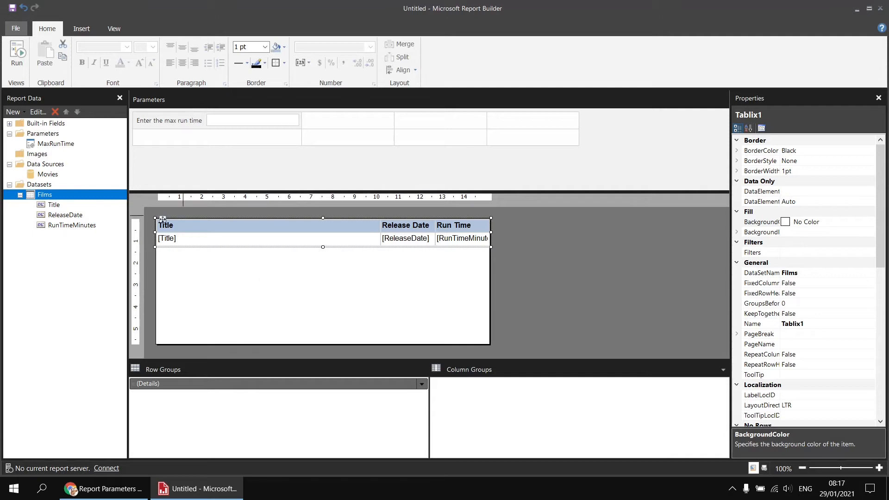
Run the report and view it with a max run time of 100
{"action": "left_click", "coordinate": [18, 51]}
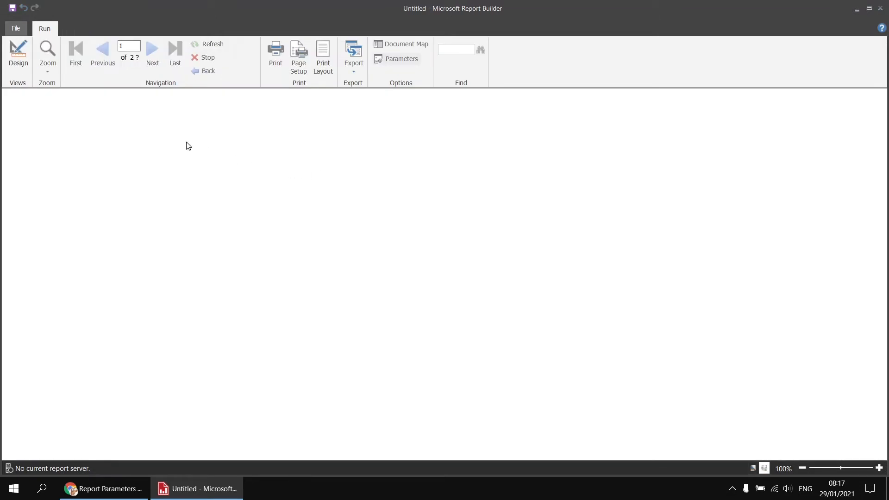
{"action": "left_click", "coordinate": [112, 95]}
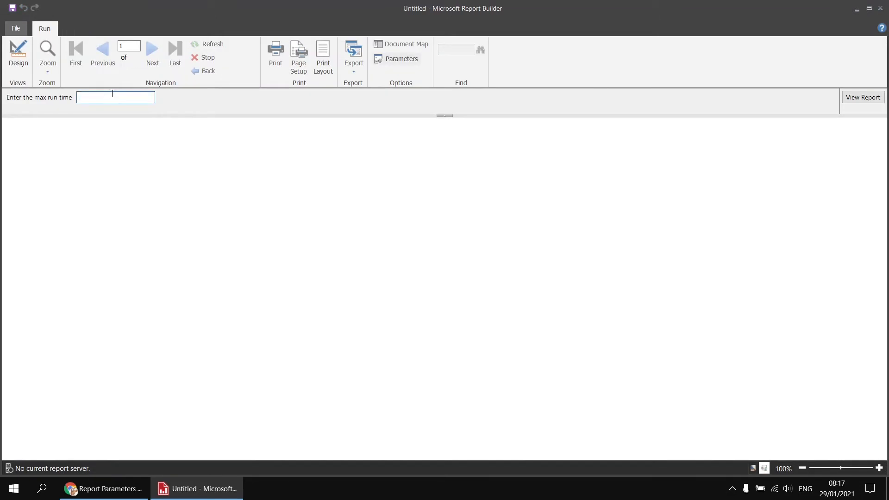
{"action": "type", "text": "100"}
{"action": "left_click", "coordinate": [847, 98]}
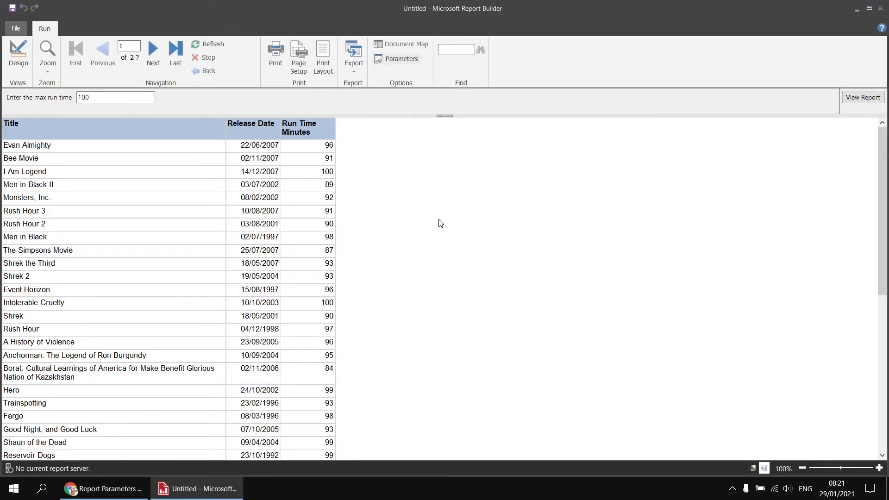
Look at the sample report in the browser, then return to Report Builder and view the available export formats
{"action": "left_click", "coordinate": [110, 494]}
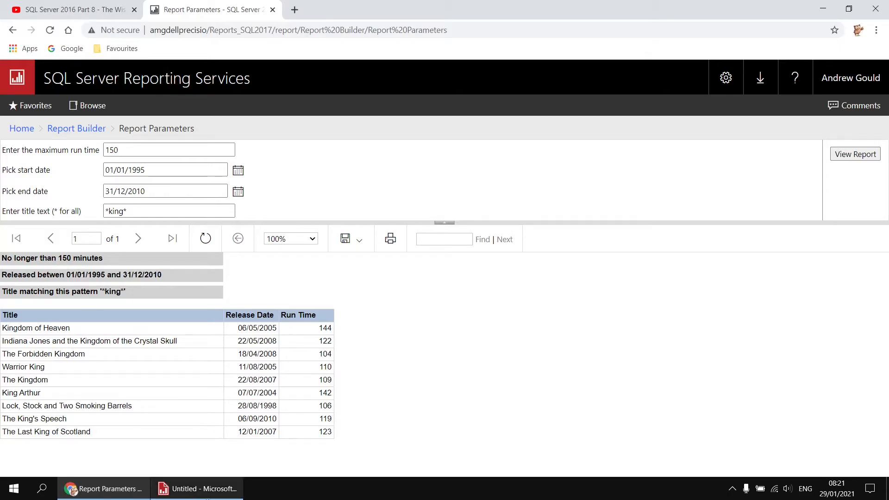
{"action": "left_click", "coordinate": [198, 488]}
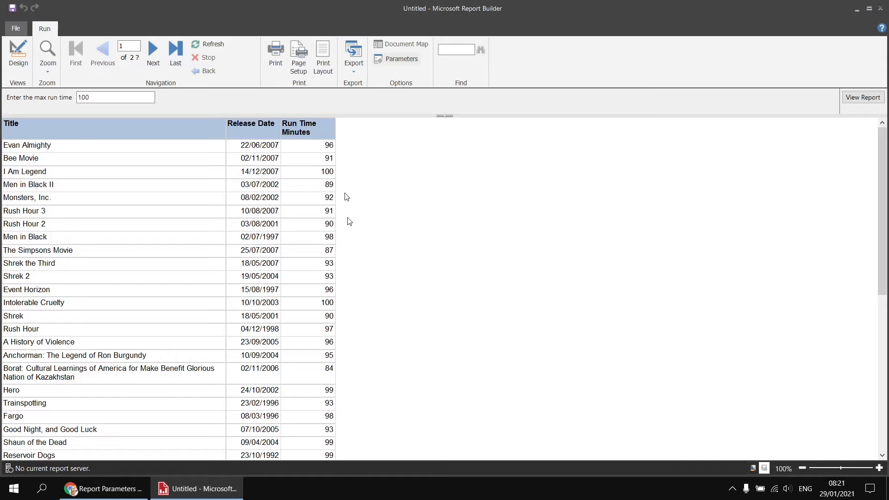
{"action": "left_click", "coordinate": [353, 71]}
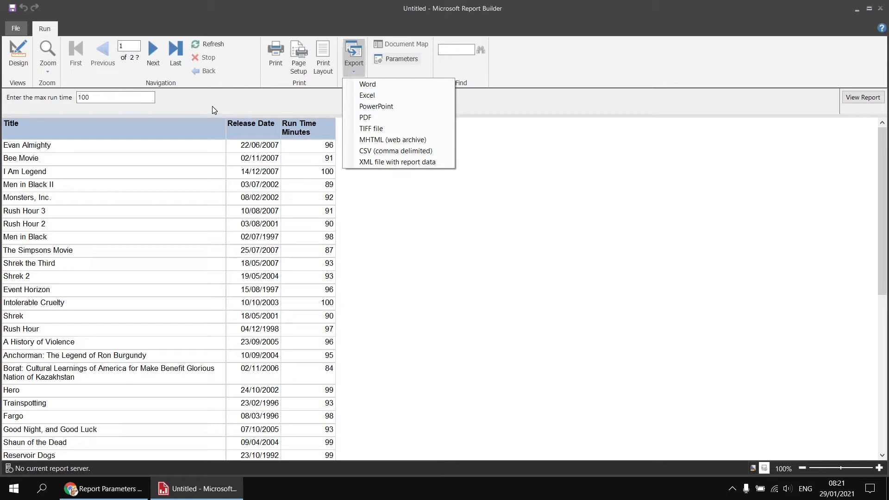
Return to the report design, add a page header and place the MaxRunTime parameter near its upper-left corner
{"action": "left_click", "coordinate": [20, 56]}
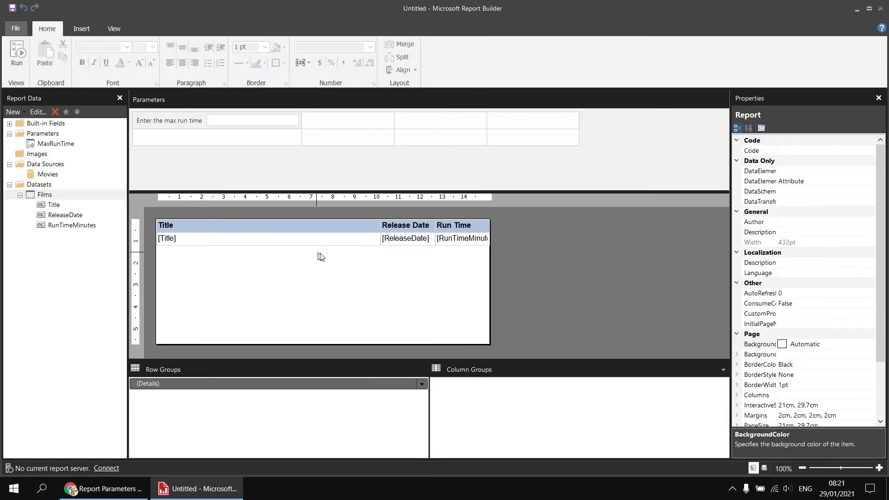
{"action": "right_click", "coordinate": [510, 245]}
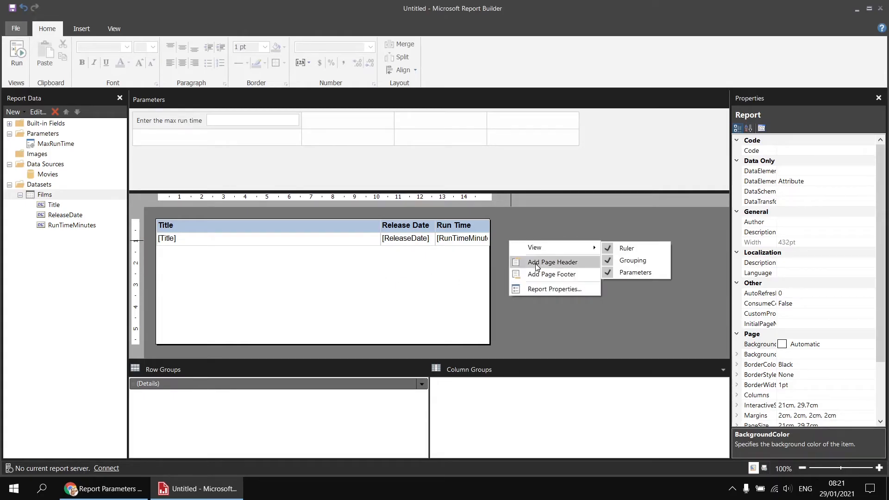
{"action": "left_click", "coordinate": [552, 262]}
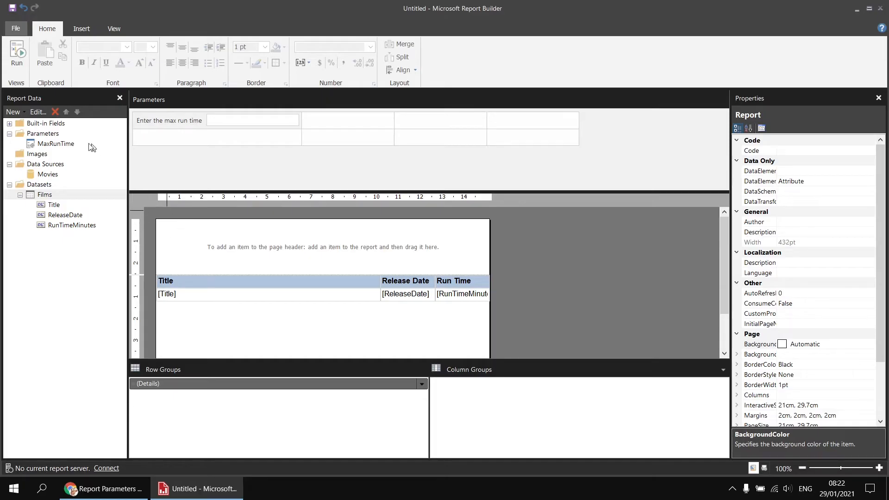
{"action": "left_click", "coordinate": [72, 145]}
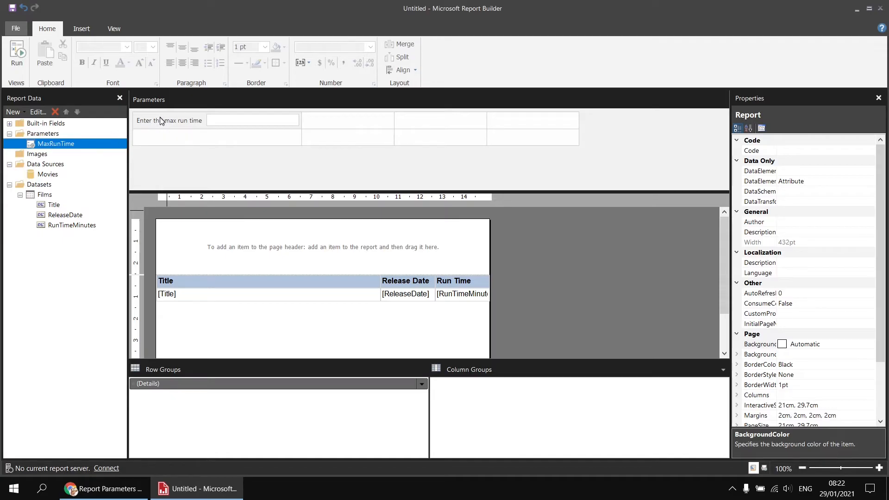
{"action": "left_click_drag", "start_coordinate": [118, 130], "coordinate": [168, 229]}
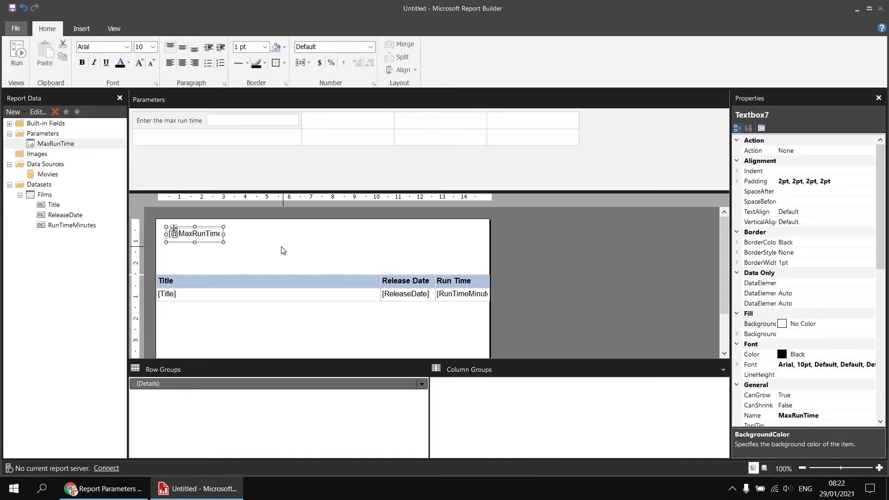
Run the report with a max run time of 123 to check the page header
{"action": "left_click", "coordinate": [17, 55]}
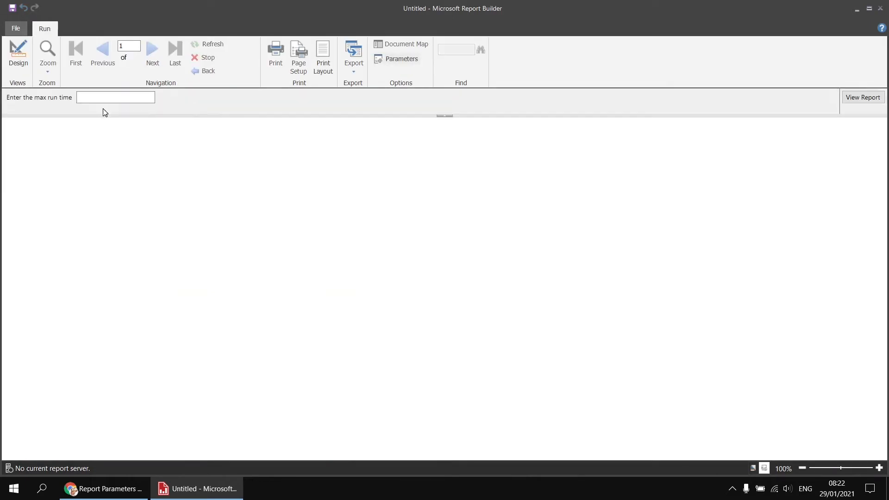
{"action": "left_click", "coordinate": [101, 99]}
{"action": "type", "text": "123"}
{"action": "left_click", "coordinate": [851, 98]}
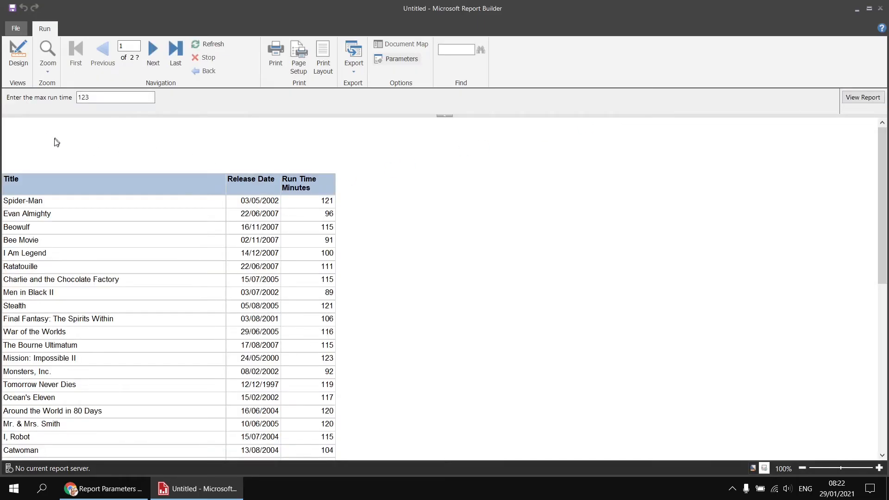
Return to the report design, try Arial Black on the header's MaxRunTime text box and restore Arial
{"action": "left_click", "coordinate": [19, 59]}
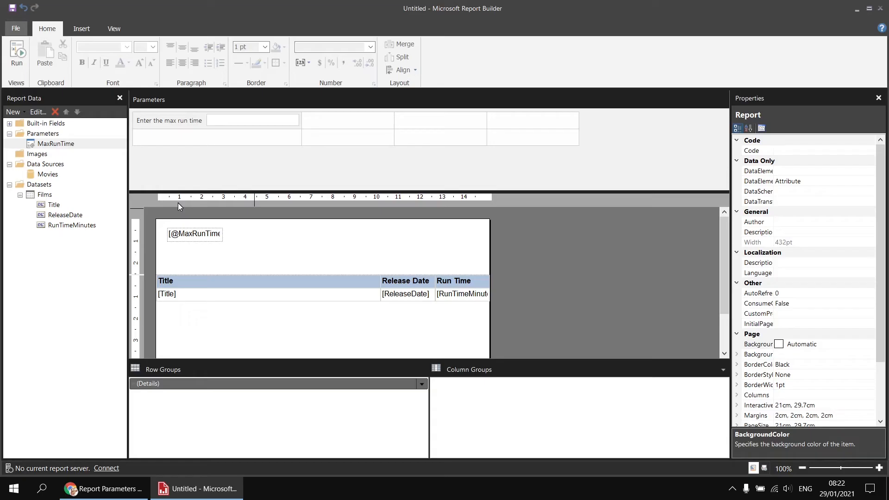
{"action": "left_click", "coordinate": [214, 238]}
{"action": "left_click", "coordinate": [127, 47]}
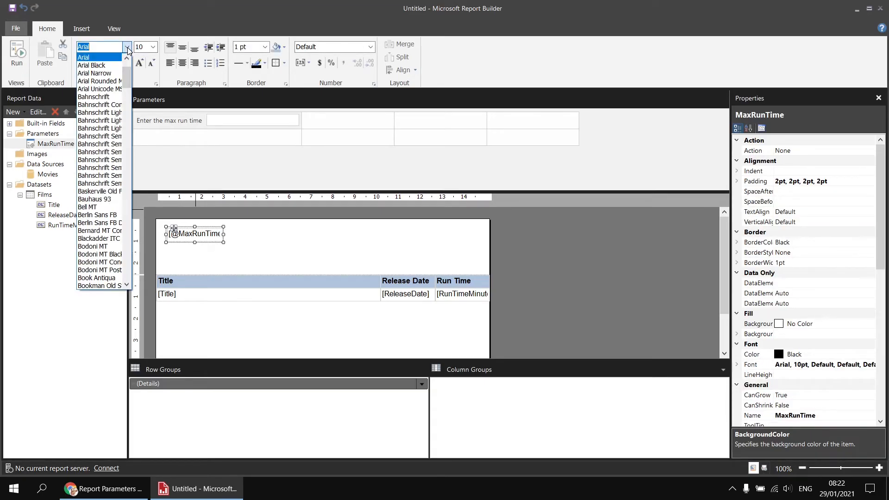
{"action": "left_click", "coordinate": [119, 56]}
{"action": "left_click", "coordinate": [127, 47]}
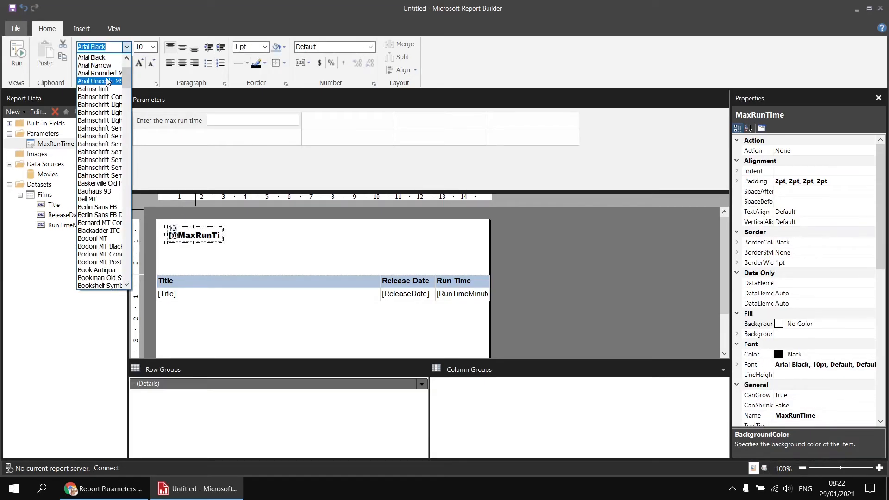
{"action": "left_click", "coordinate": [102, 74]}
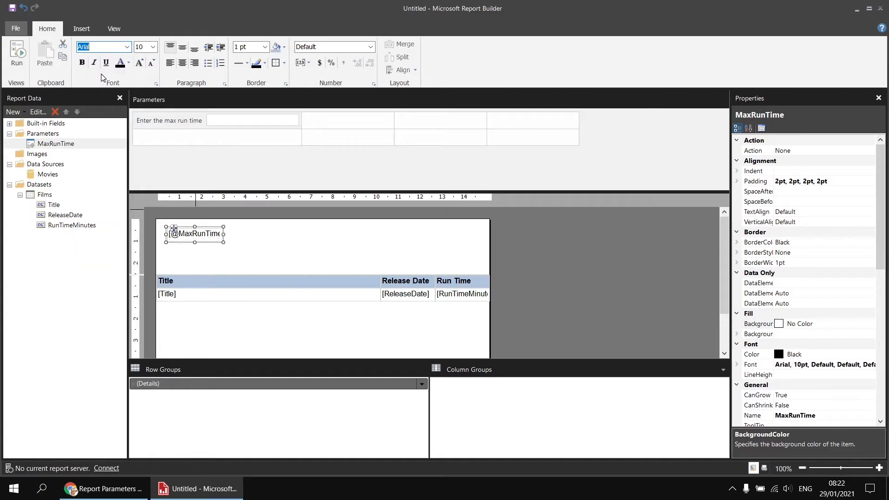
Run the report again with a max run time of 123 and compare its header with the sample report in the browser
{"action": "left_click", "coordinate": [19, 60]}
{"action": "left_click", "coordinate": [109, 95]}
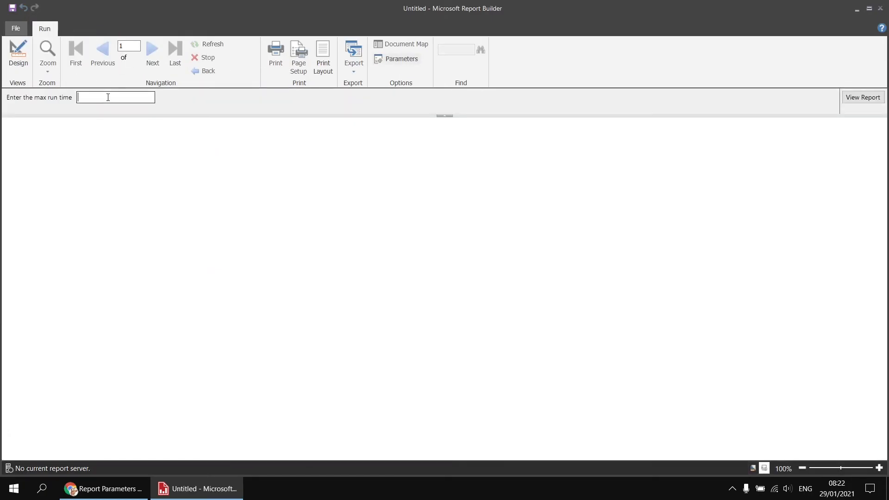
{"action": "type", "text": "123"}
{"action": "left_click", "coordinate": [864, 98]}
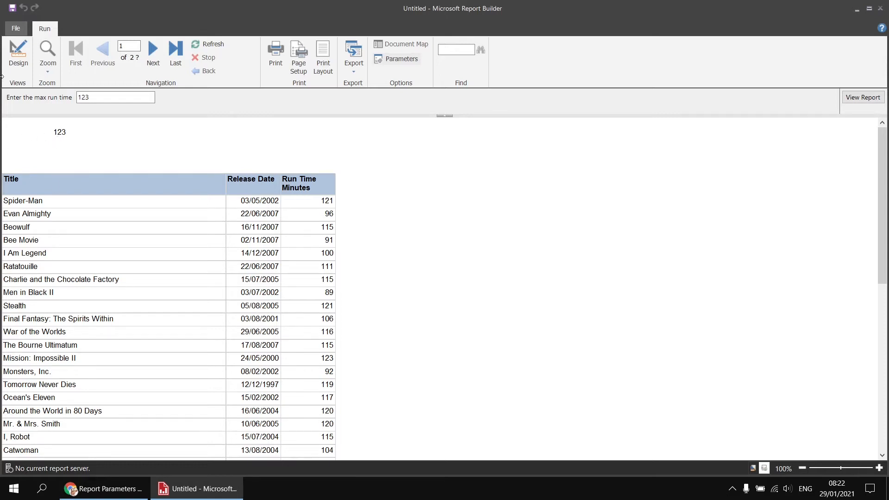
{"action": "left_click", "coordinate": [109, 489]}
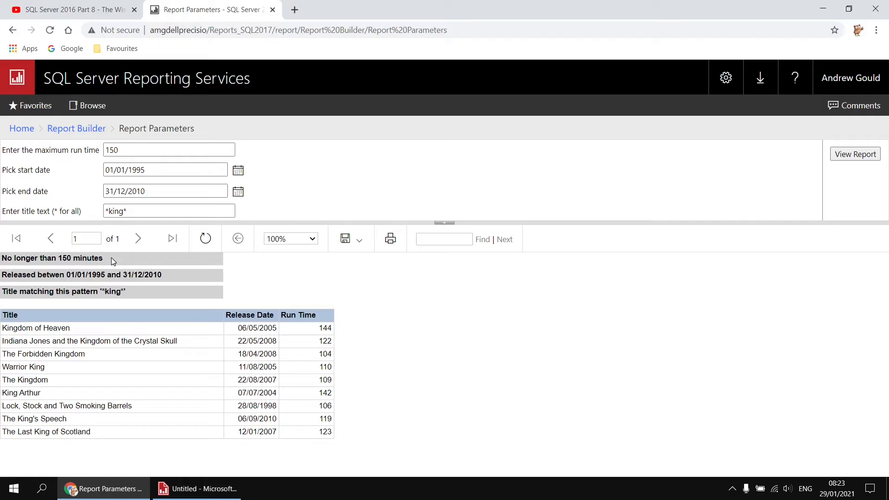
Switch to Report Builder, return to the report design and insert "No longer than" before the MaxRunTime placeholder in the page header
{"action": "left_click", "coordinate": [198, 489]}
{"action": "left_click", "coordinate": [18, 57]}
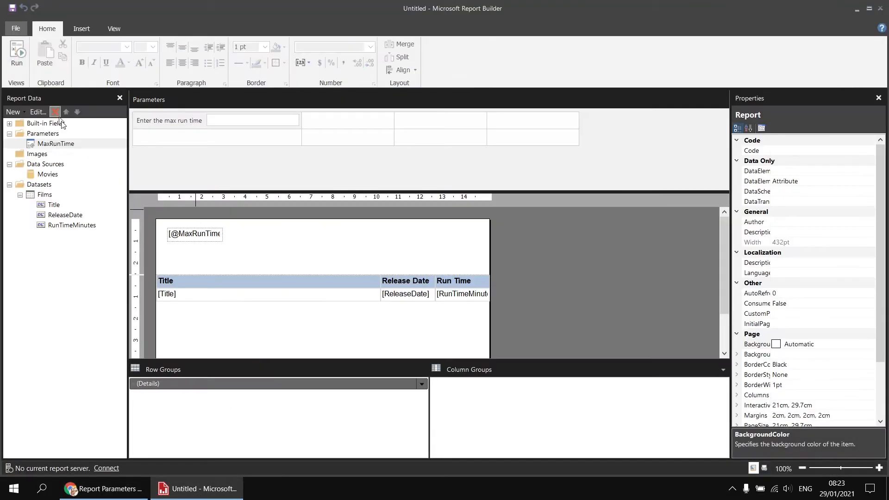
{"action": "left_click", "coordinate": [187, 239]}
{"action": "left_click", "coordinate": [187, 234]}
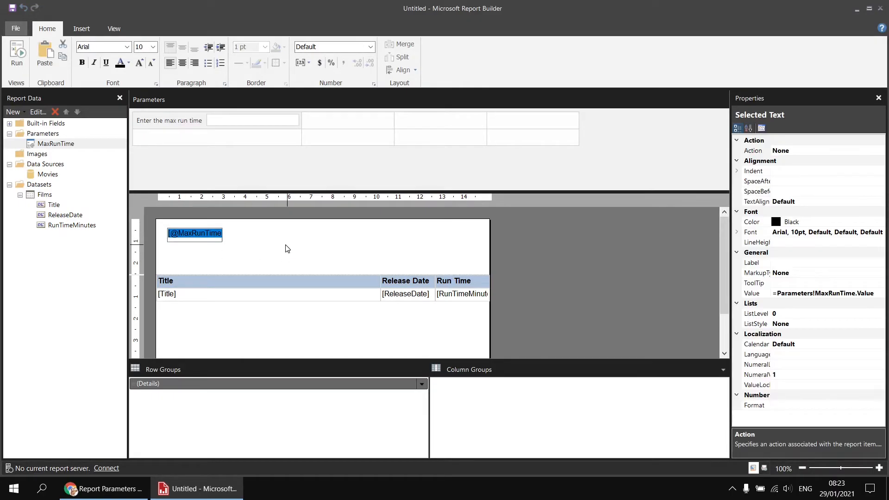
{"action": "key", "text": "Home"}
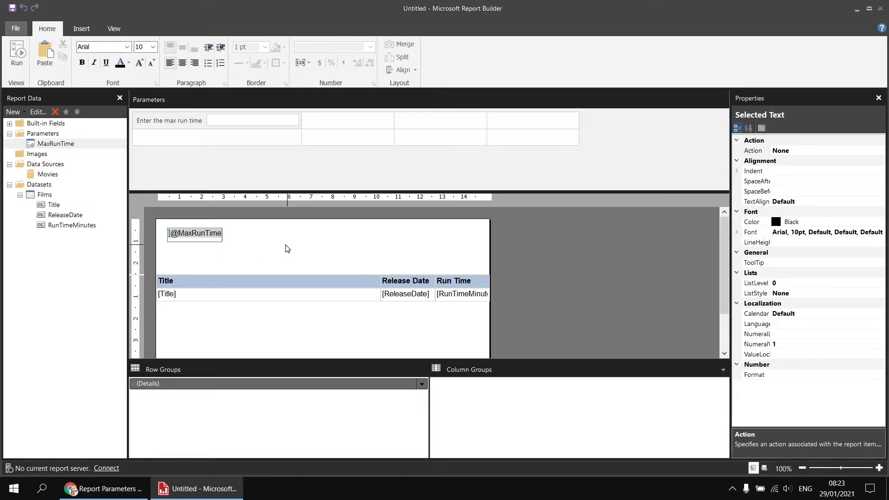
{"action": "type", "text": "N"}
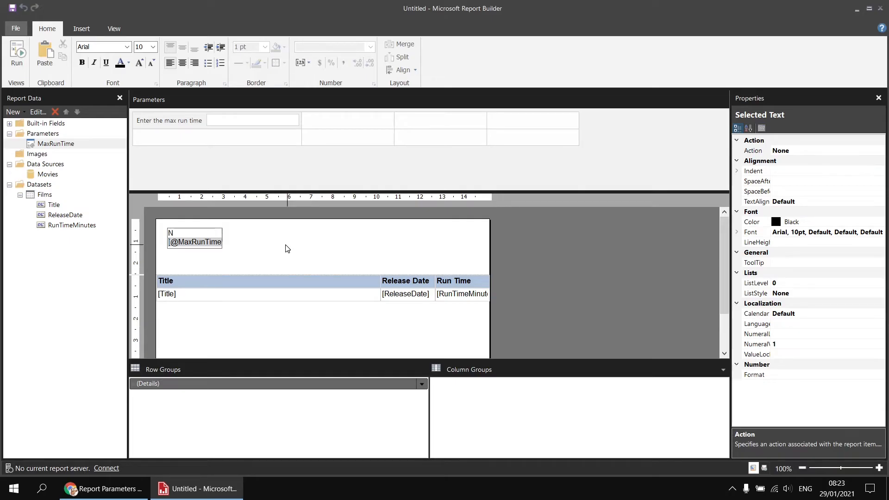
{"action": "type", "text": "o"}
{"action": "key", "text": "Return"}
{"action": "type", "text": "longer th"}
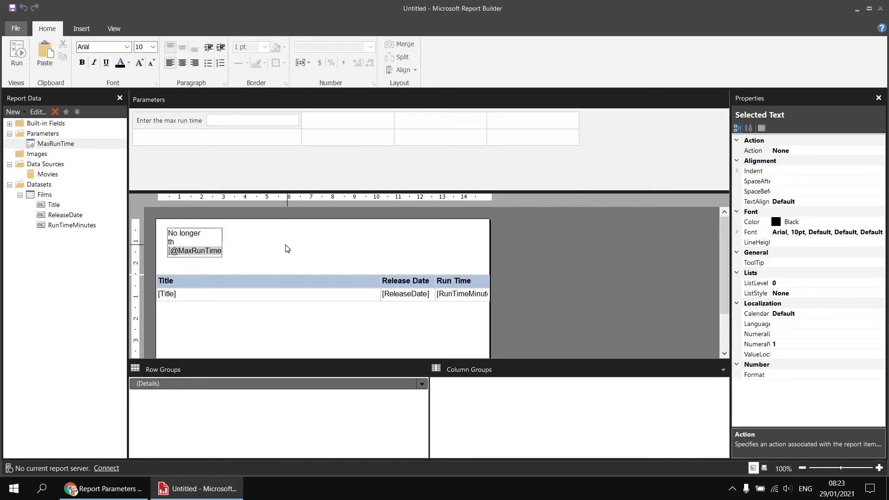
{"action": "type", "text": "an"}
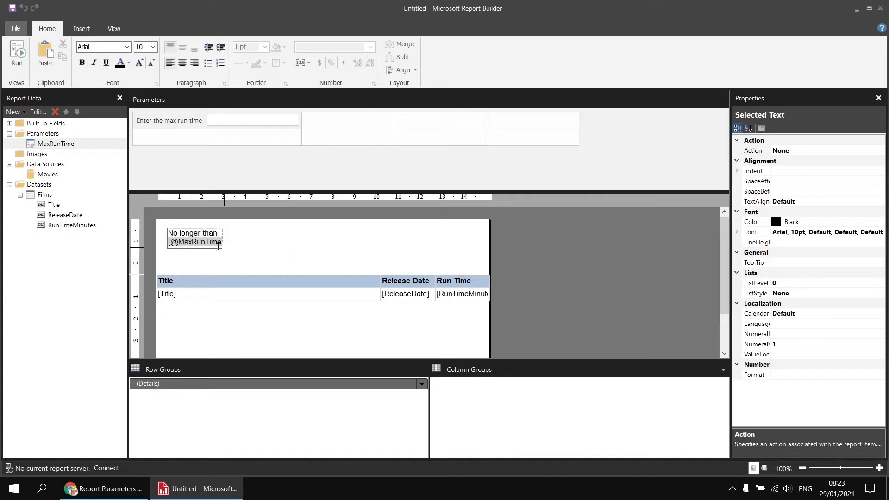
Widen the header text box to fit its text on one line and add "minutes" after the MaxRunTime placeholder
{"action": "left_click", "coordinate": [228, 258]}
{"action": "left_click", "coordinate": [224, 233]}
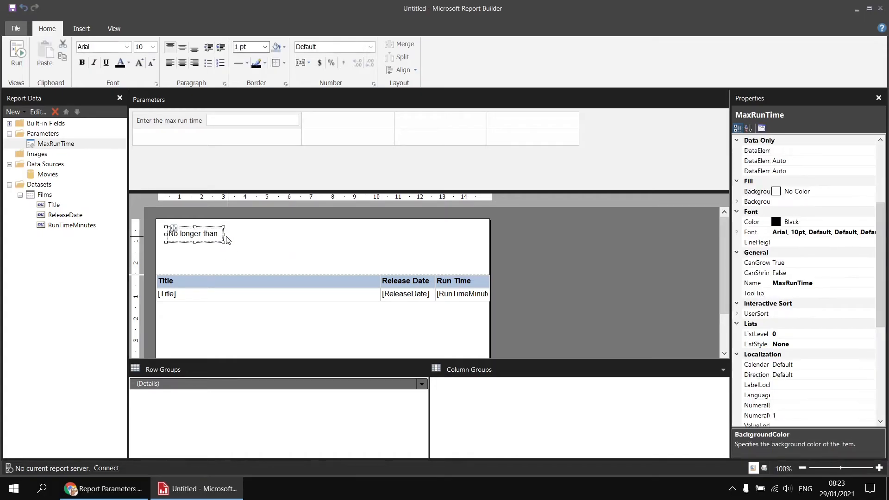
{"action": "left_click", "coordinate": [224, 233]}
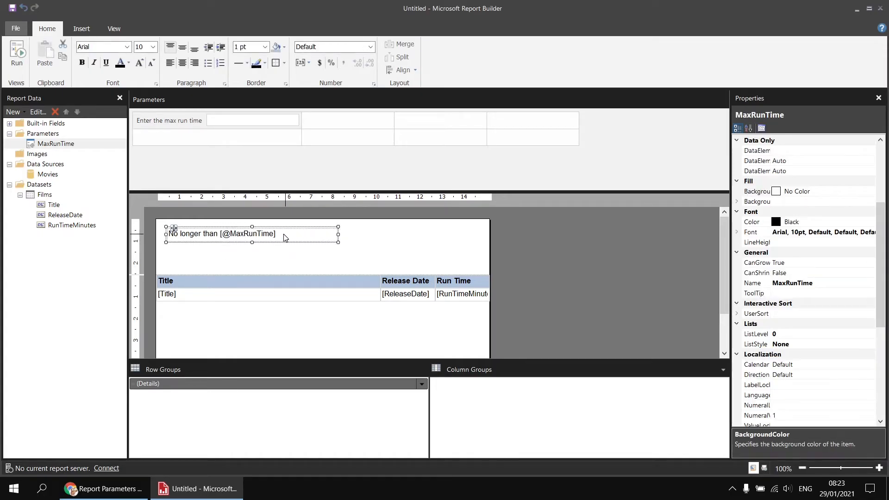
{"action": "left_click", "coordinate": [278, 234]}
{"action": "left_click", "coordinate": [280, 233]}
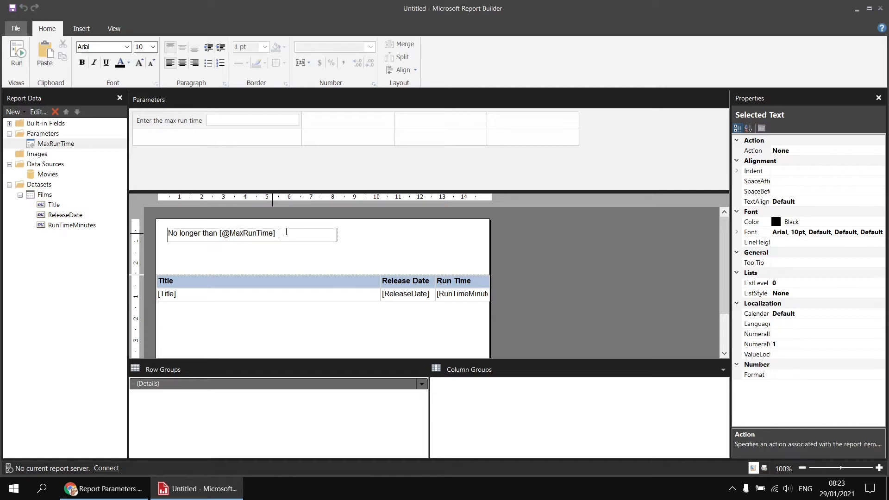
{"action": "type", "text": "minutes"}
Move the run time text box into the upper-left corner of the page header
{"action": "left_click", "coordinate": [297, 252]}
{"action": "left_click", "coordinate": [171, 226]}
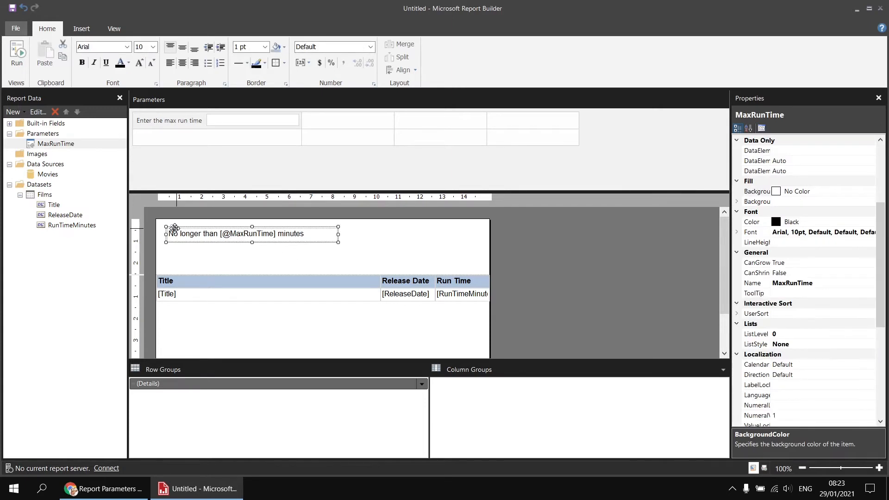
{"action": "left_click_drag", "start_coordinate": [174, 229], "coordinate": [163, 219]}
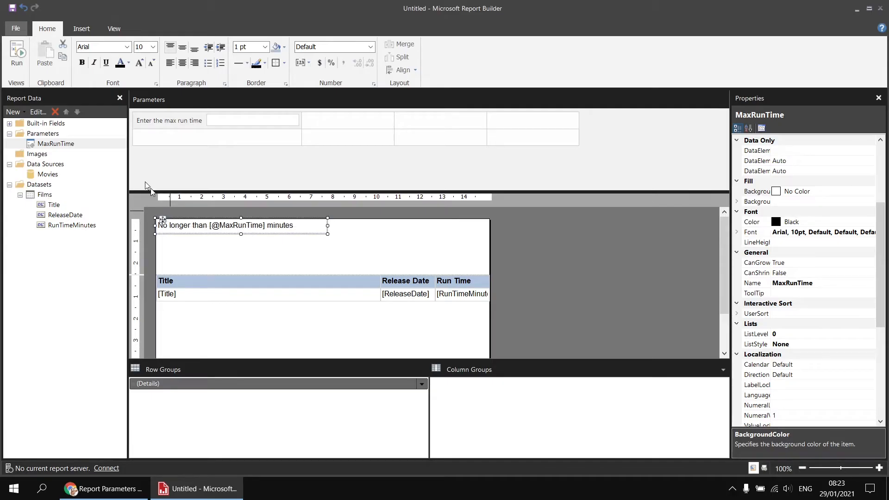
Run the report with a max run time of 123 to check the header sentence
{"action": "left_click", "coordinate": [17, 54]}
{"action": "left_click", "coordinate": [100, 97]}
{"action": "type", "text": "1"}
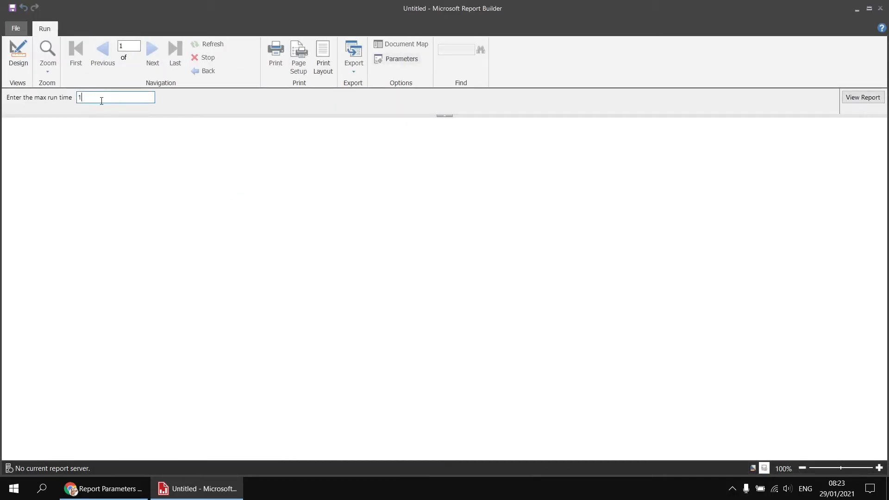
{"action": "type", "text": "23"}
{"action": "left_click", "coordinate": [852, 98]}
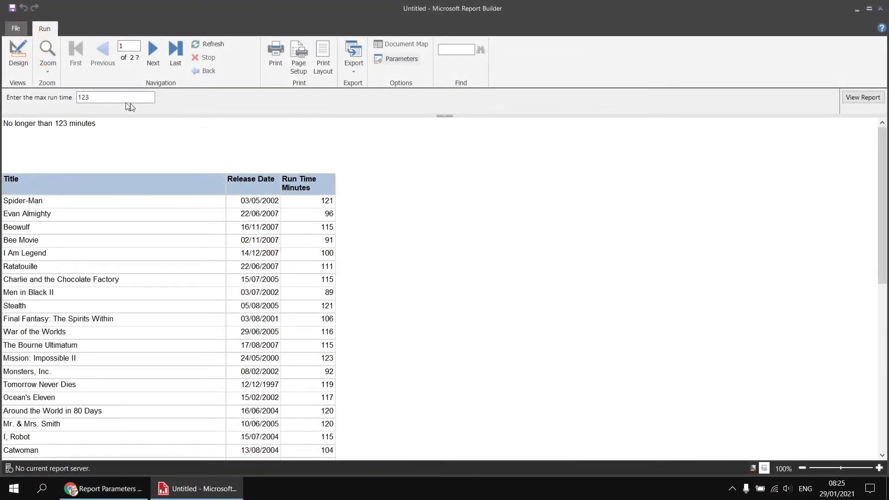
Rerun the report with a max run time of 12
{"action": "double_click", "coordinate": [80, 97]}
{"action": "type", "text": "12"}
{"action": "left_click", "coordinate": [851, 99]}
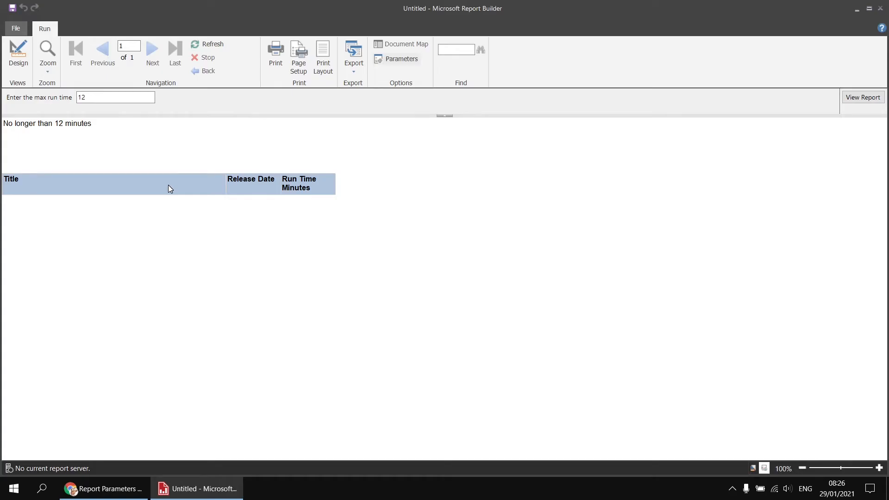
Return to the report design and set the films table's NoRowsMessage property to "No results to show"
{"action": "left_click", "coordinate": [18, 62]}
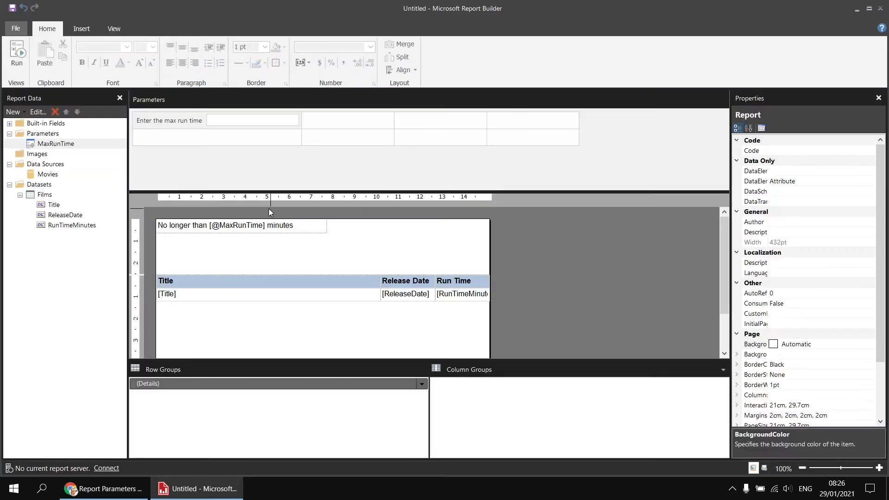
{"action": "left_click", "coordinate": [331, 327]}
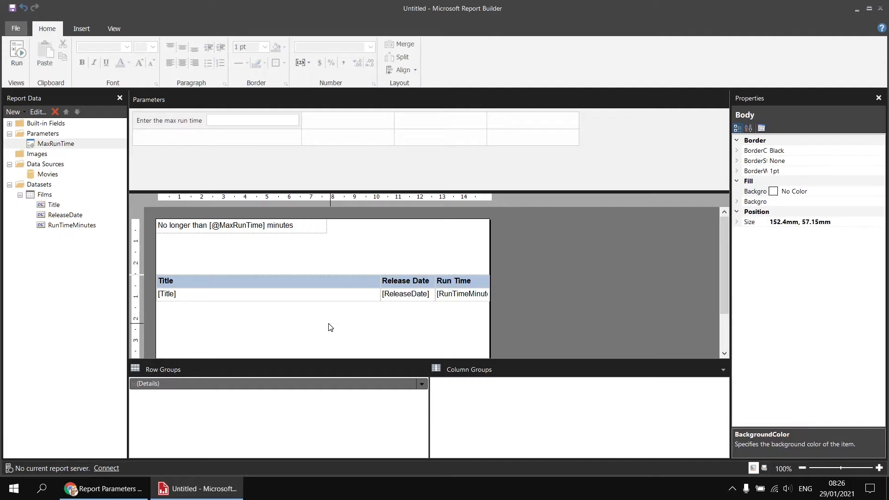
{"action": "left_click", "coordinate": [283, 281]}
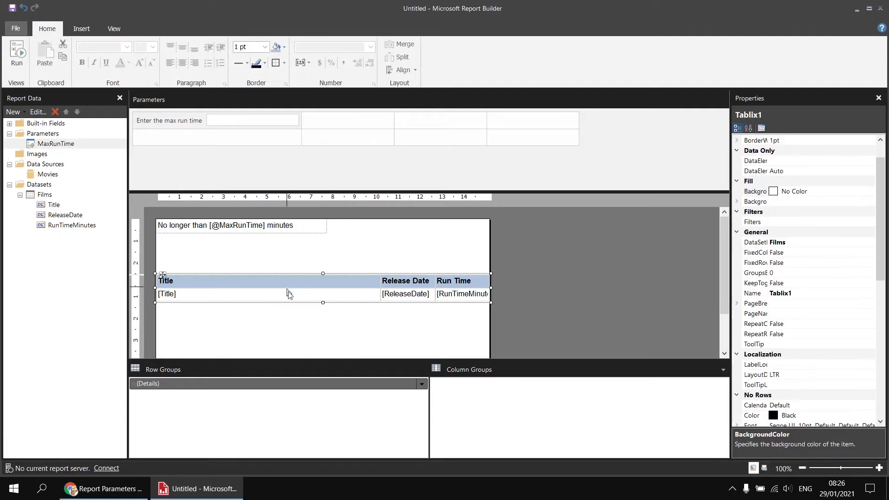
{"action": "left_click_drag", "start_coordinate": [317, 329], "coordinate": [274, 280]}
{"action": "left_click", "coordinate": [115, 30]}
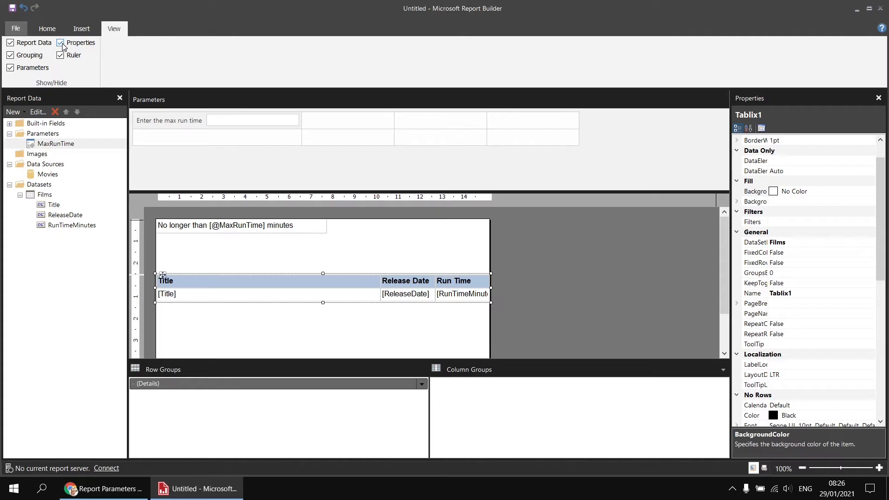
{"action": "left_click", "coordinate": [50, 30]}
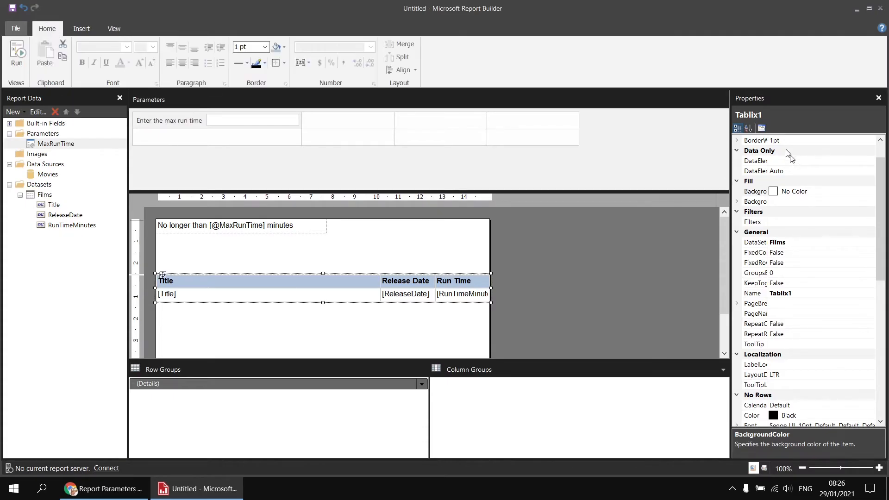
{"action": "left_click_drag", "start_coordinate": [880, 174], "coordinate": [880, 270]}
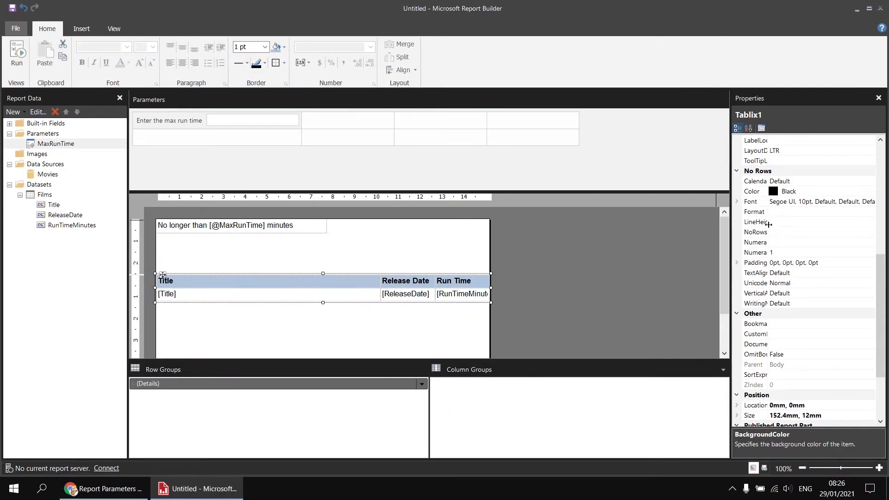
{"action": "left_click_drag", "start_coordinate": [768, 224], "coordinate": [800, 224]}
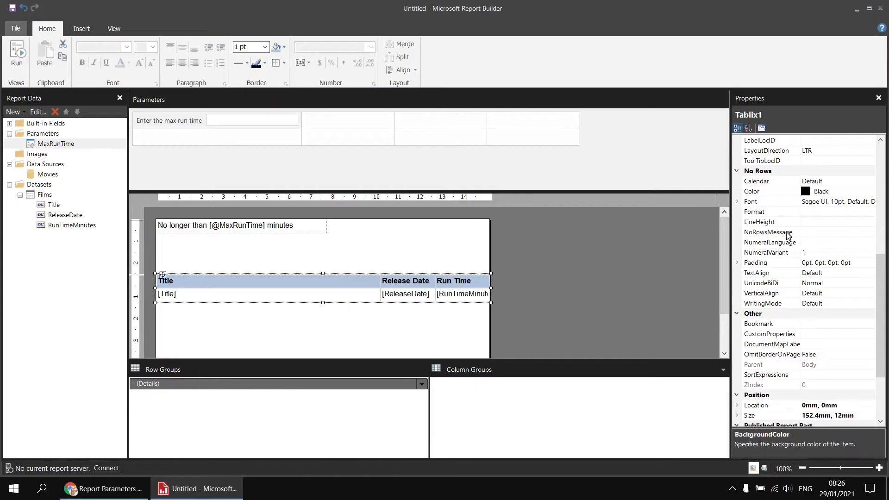
{"action": "left_click", "coordinate": [792, 233]}
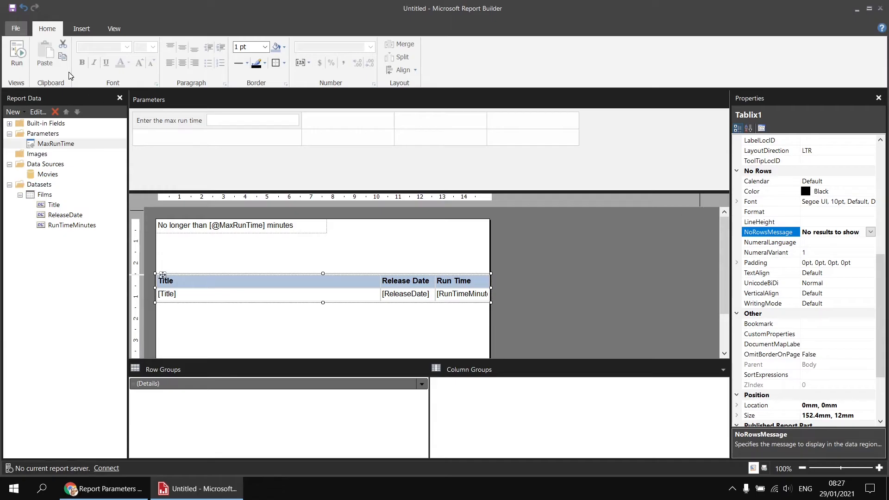
Run the report with a max run time of 1 to check the no-rows message
{"action": "left_click", "coordinate": [19, 48]}
{"action": "left_click", "coordinate": [93, 96]}
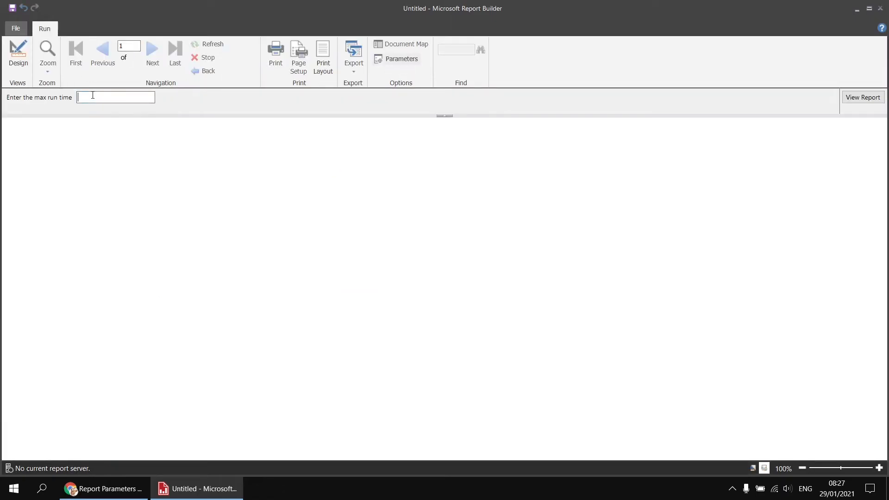
{"action": "left_click", "coordinate": [863, 98]}
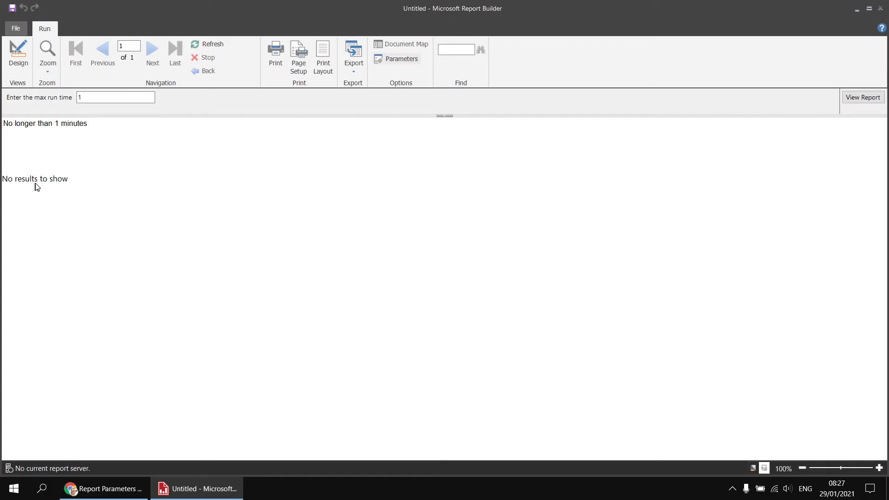
Return to the report design and set the films table's No Rows text colour to Red
{"action": "left_click", "coordinate": [17, 55]}
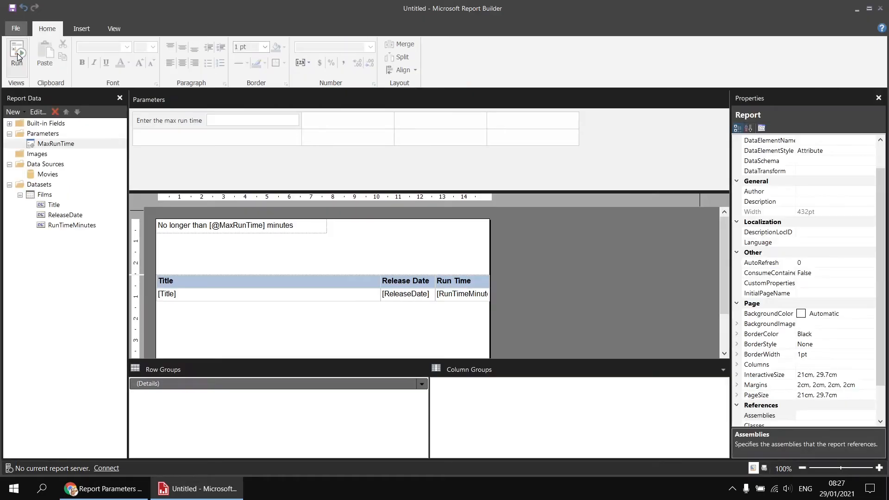
{"action": "left_click", "coordinate": [373, 318]}
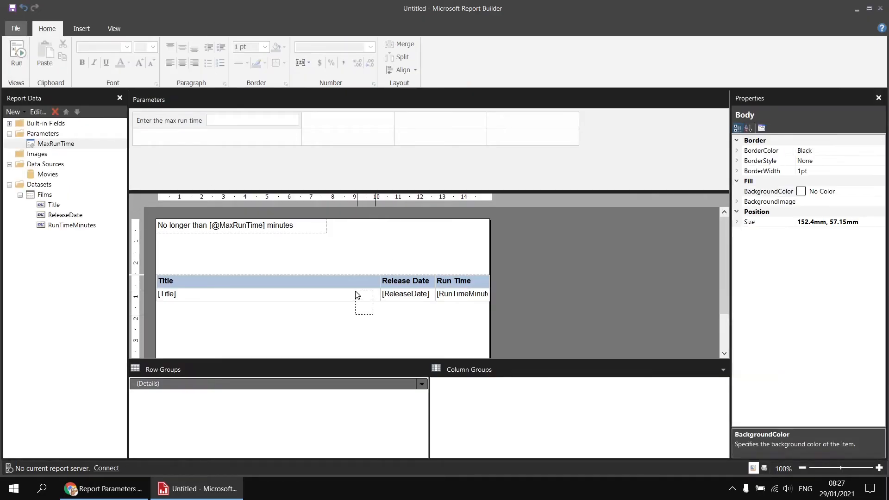
{"action": "left_click", "coordinate": [357, 294]}
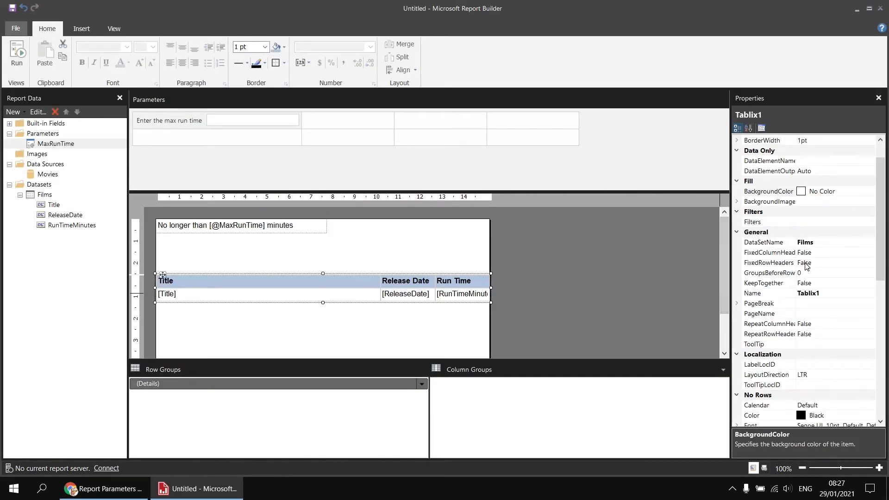
{"action": "scroll", "coordinate": [806, 265], "scroll_direction": "down", "scroll_amount": 4}
{"action": "scroll", "coordinate": [806, 265], "scroll_direction": "down", "scroll_amount": 4}
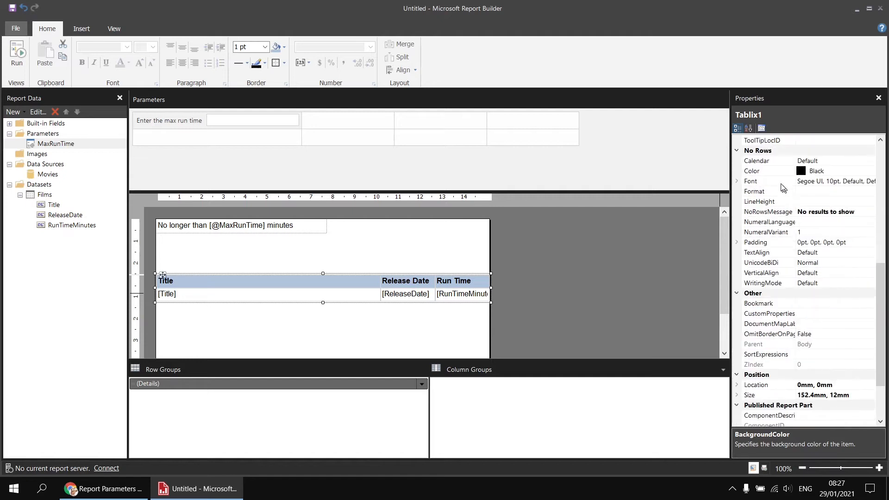
{"action": "left_click", "coordinate": [772, 173]}
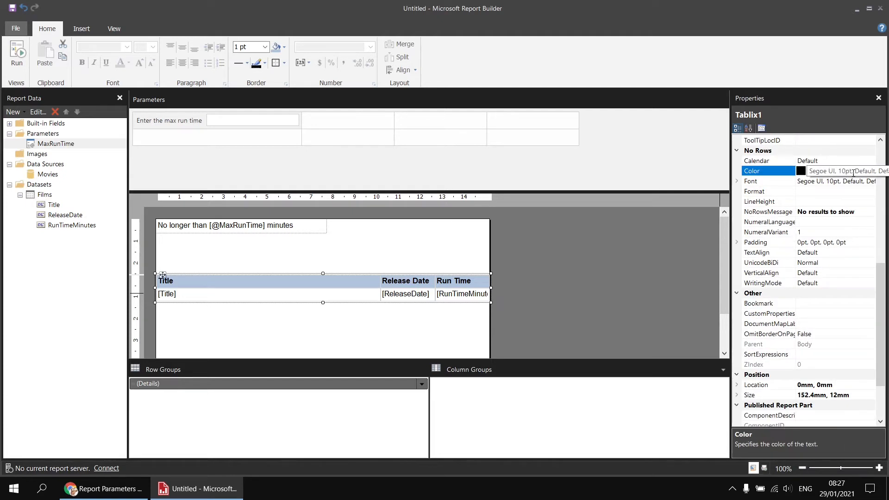
{"action": "left_click", "coordinate": [871, 172]}
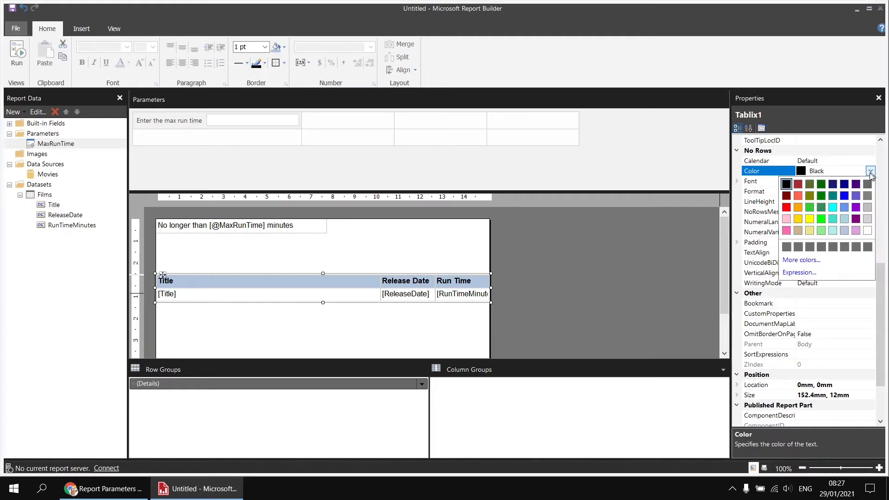
{"action": "left_click", "coordinate": [787, 209]}
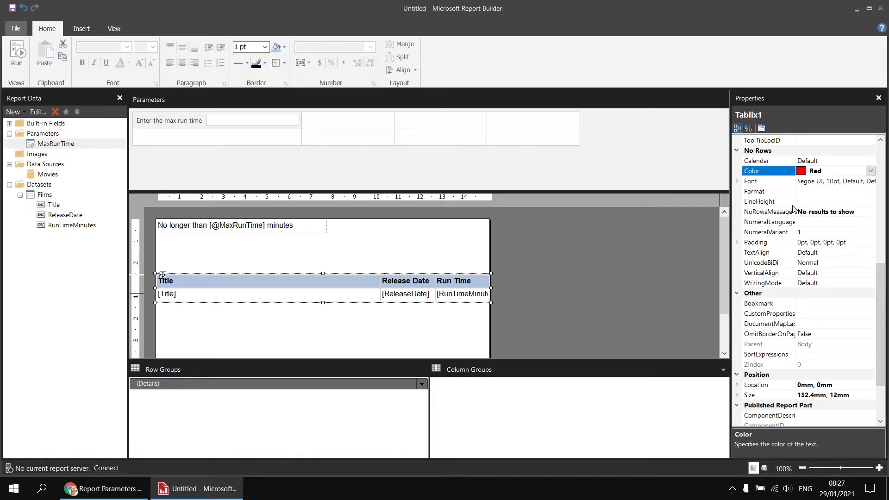
Set the font weight of the films table's no-rows message to Bold
{"action": "left_click", "coordinate": [737, 182]}
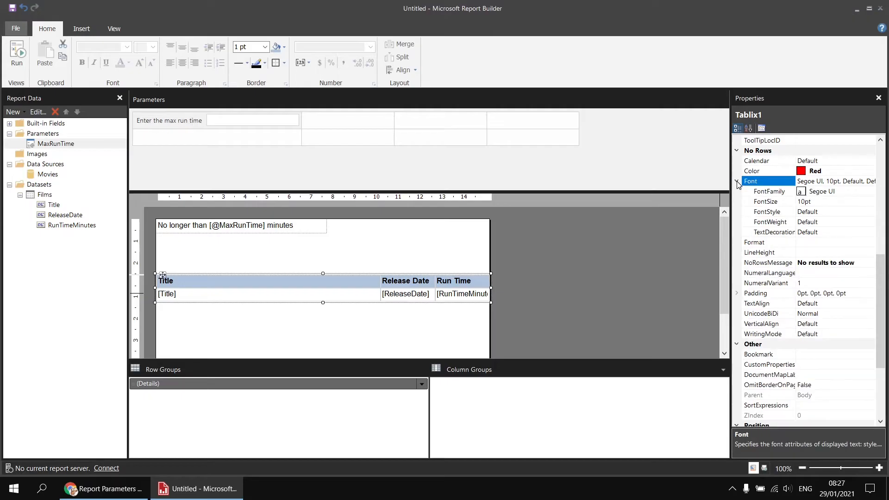
{"action": "left_click", "coordinate": [779, 223]}
{"action": "left_click", "coordinate": [870, 222]}
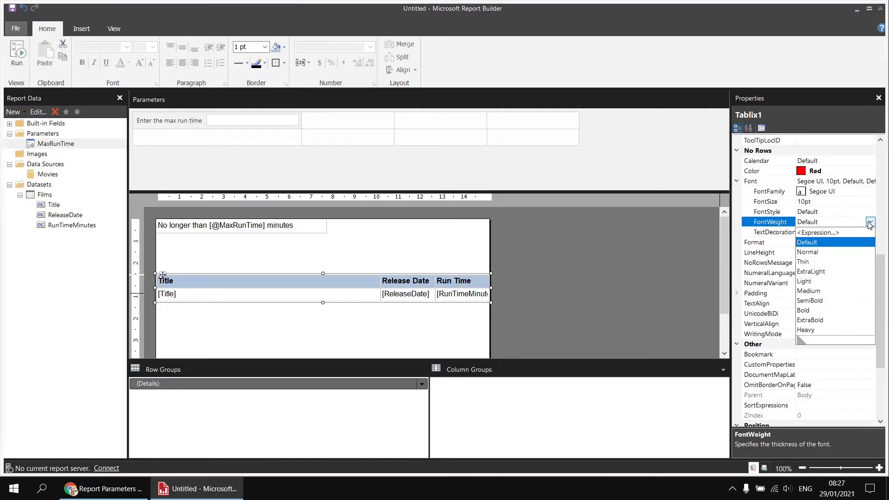
{"action": "left_click", "coordinate": [808, 310]}
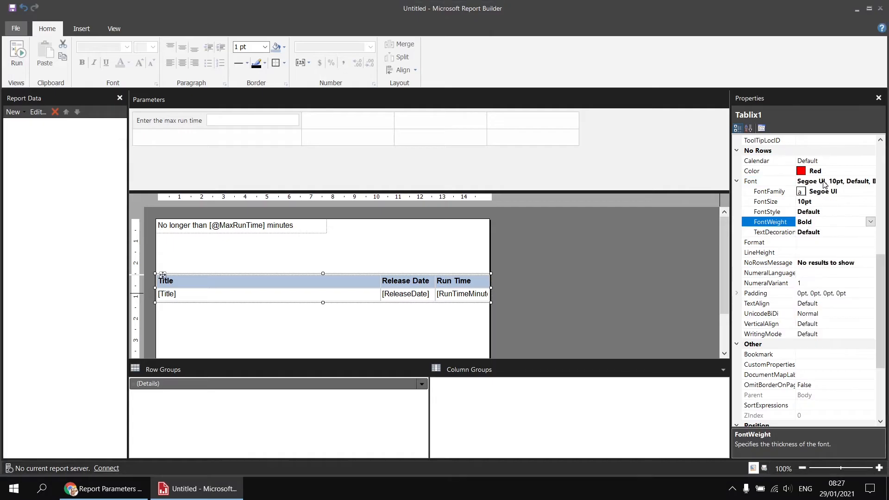
{"action": "left_click", "coordinate": [861, 194]}
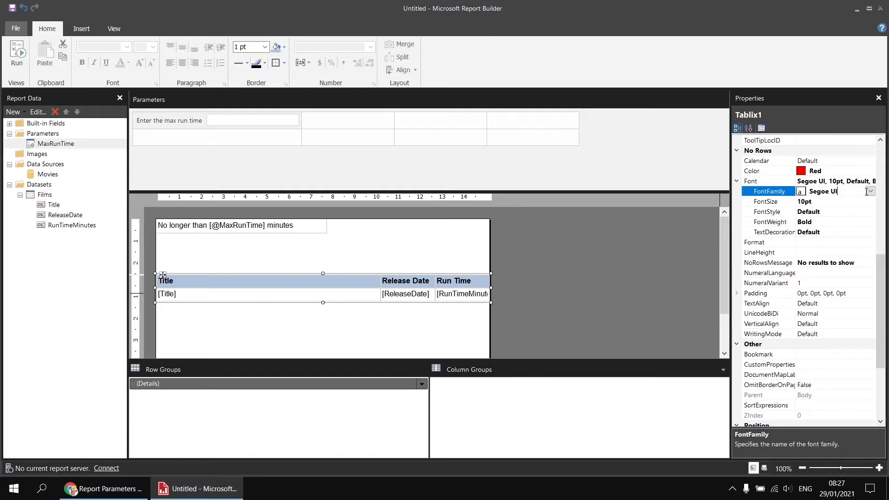
{"action": "left_click", "coordinate": [870, 192]}
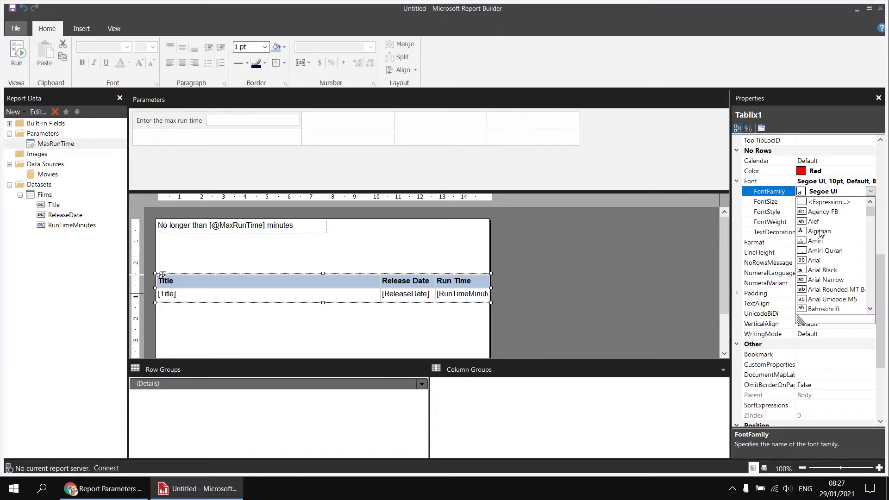
{"action": "left_click", "coordinate": [815, 259]}
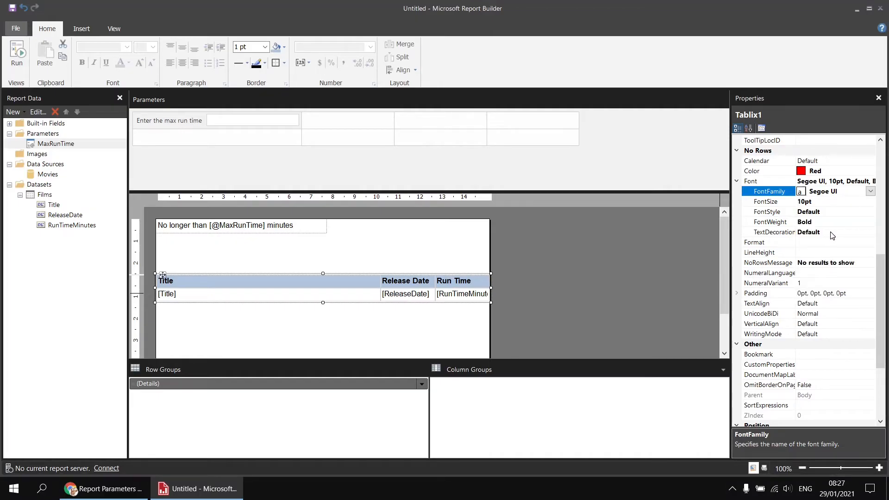
Set the films table's NoRowsMessage to the expression ="There are no films shorter than " & Parameters!MaxRunTime.Value & " minutes"
{"action": "left_click", "coordinate": [823, 263]}
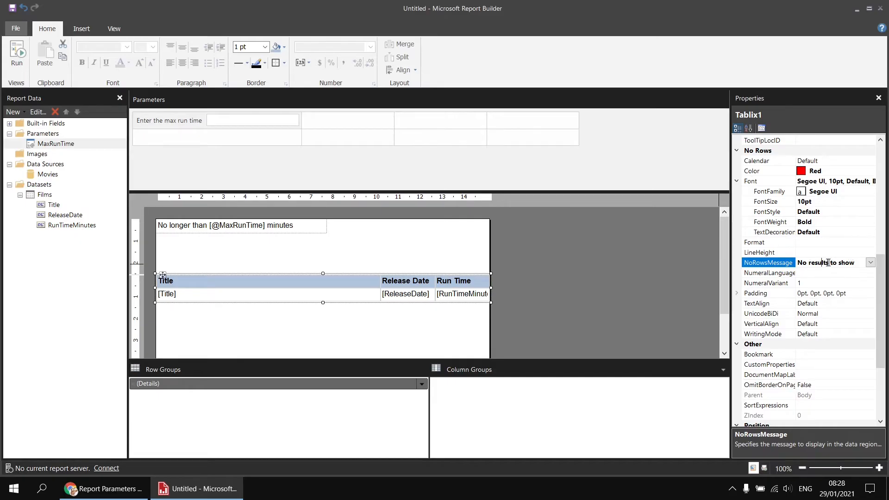
{"action": "left_click", "coordinate": [870, 263]}
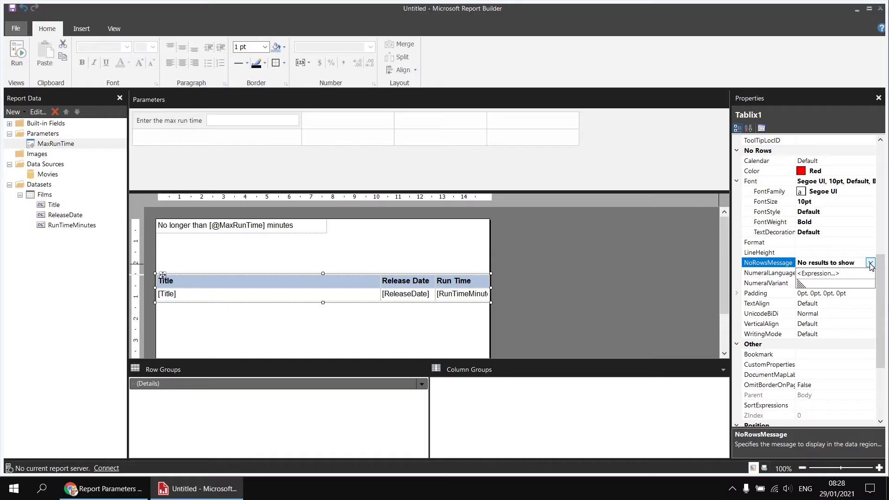
{"action": "left_click", "coordinate": [824, 274]}
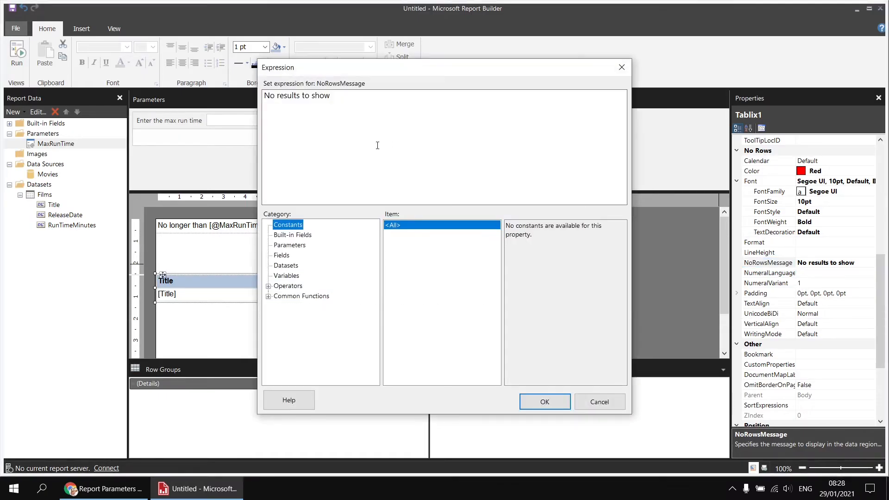
{"action": "left_click_drag", "start_coordinate": [341, 96], "coordinate": [269, 99]}
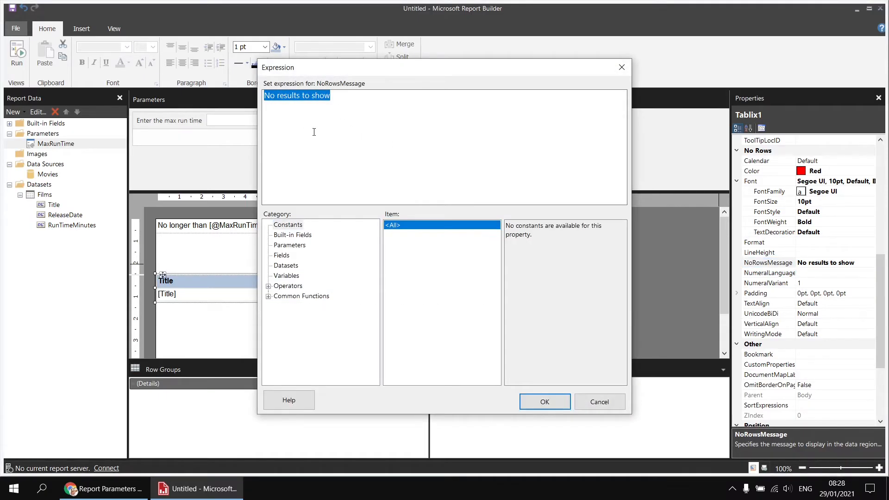
{"action": "key", "text": "Delete"}
{"action": "type", "text": "="}
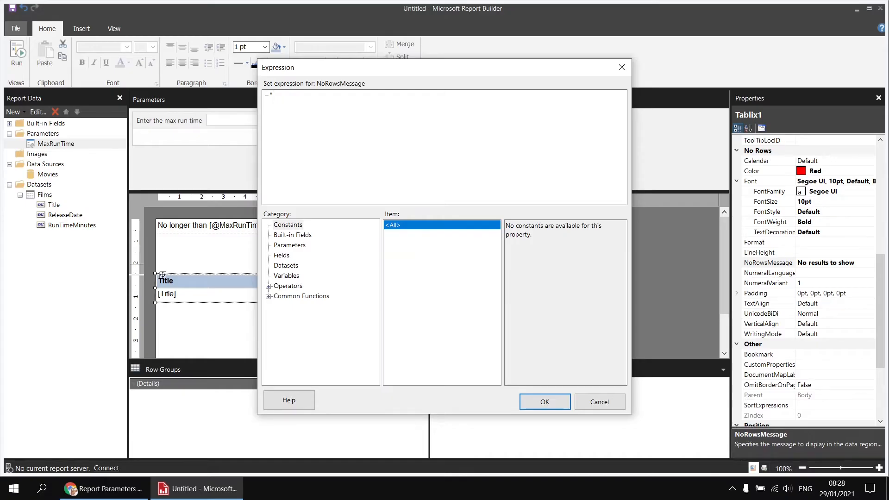
{"action": "type", "text": "\"There are no films shorter than"}
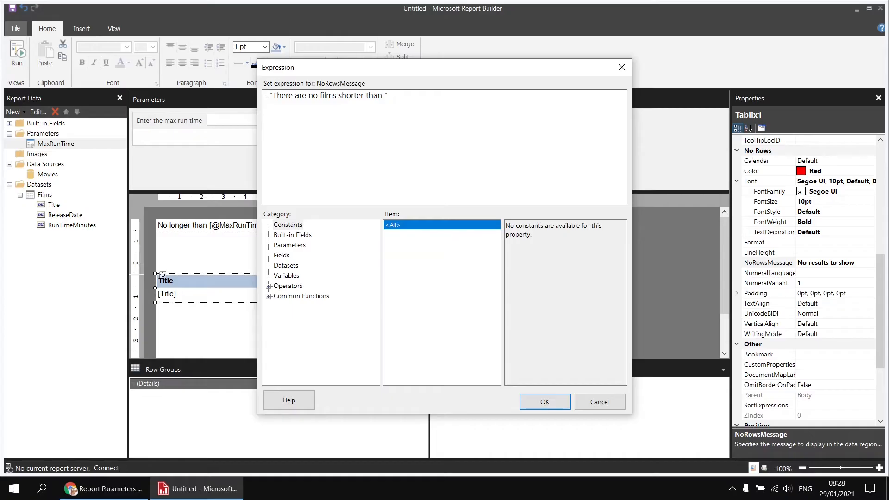
{"action": "type", "text": "\" &"}
{"action": "left_click", "coordinate": [290, 245]}
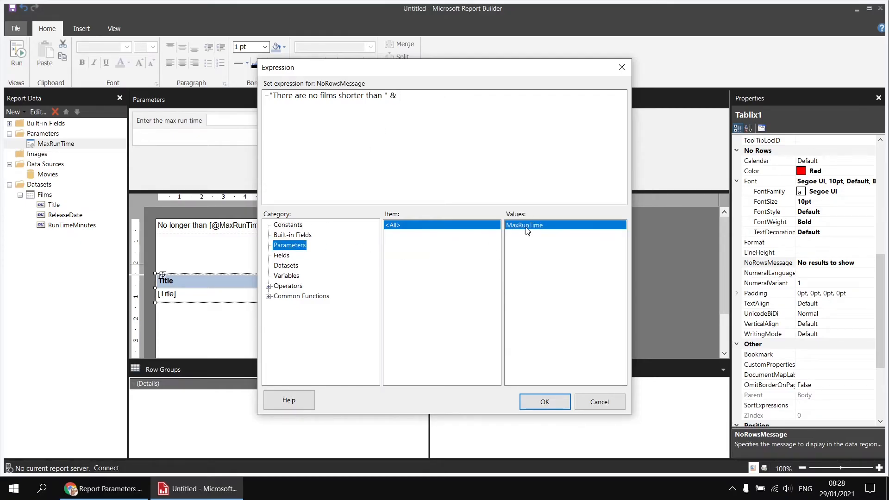
{"action": "double_click", "coordinate": [527, 227]}
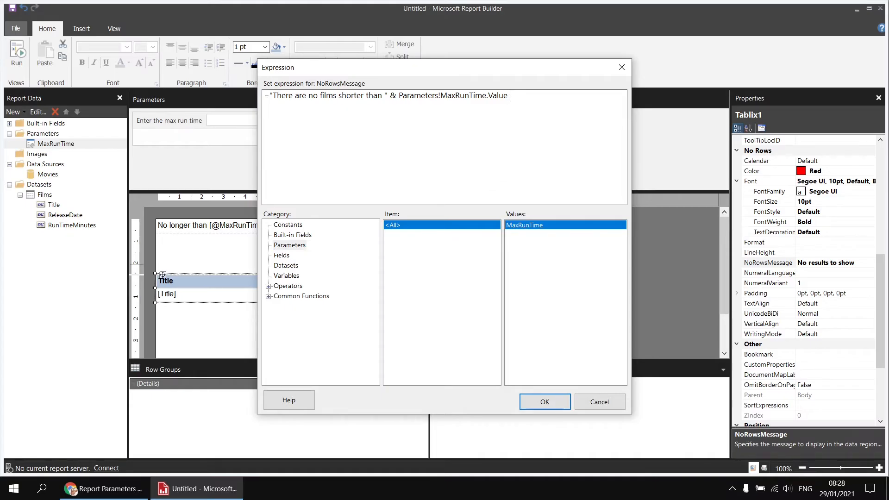
{"action": "type", "text": "& \" minutes"}
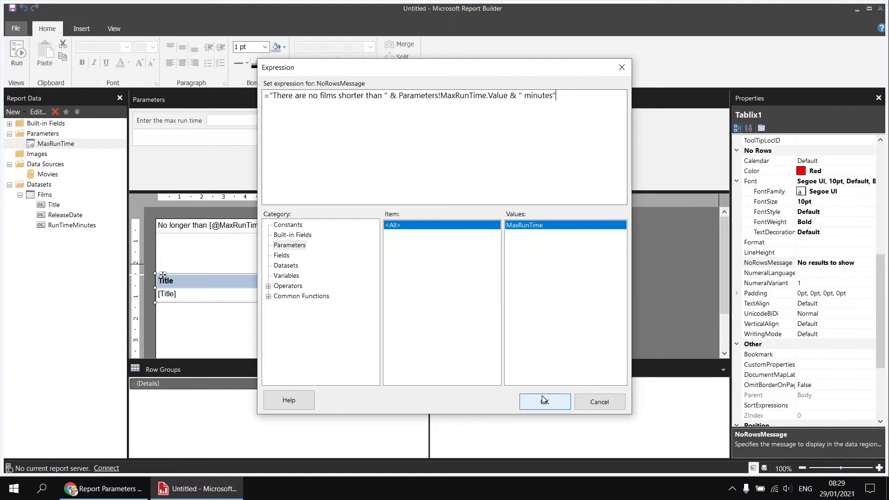
{"action": "left_click", "coordinate": [544, 401]}
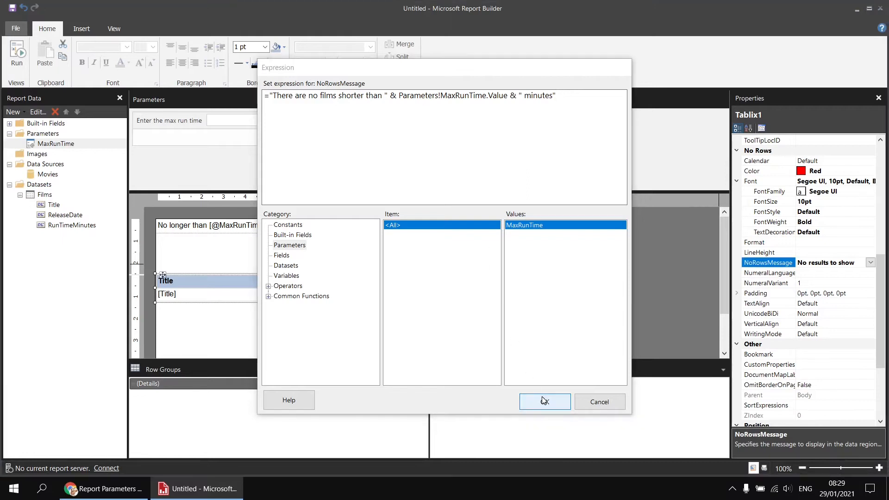
Run the report with a max run time of 12 to check the no-rows message
{"action": "left_click", "coordinate": [17, 52]}
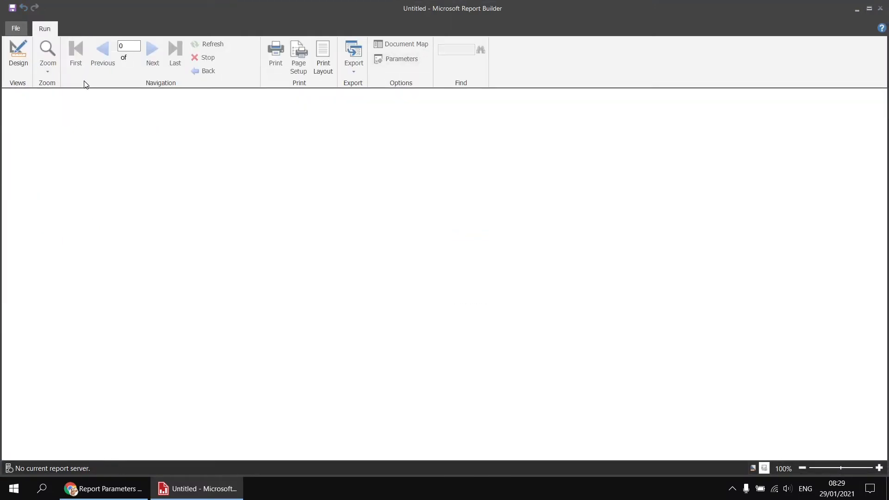
{"action": "left_click", "coordinate": [86, 96]}
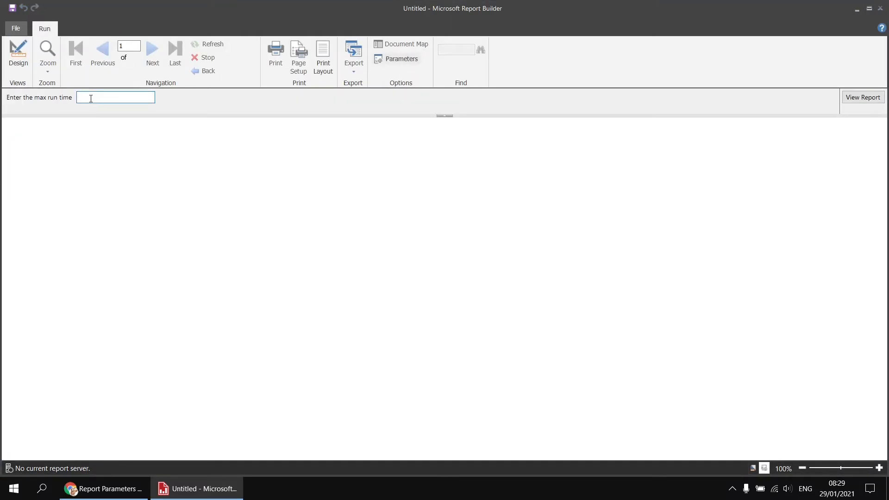
{"action": "type", "text": "10"}
{"action": "left_click", "coordinate": [852, 98]}
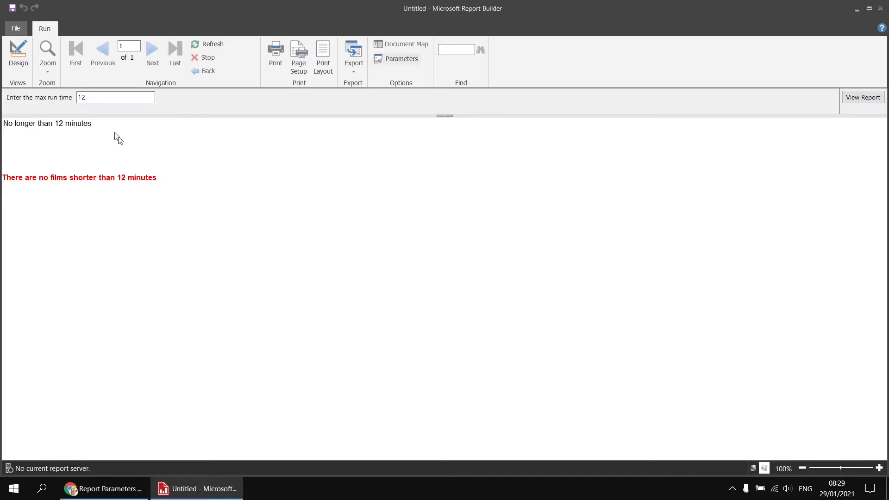
Rerun the report with a max run time of 150
{"action": "double_click", "coordinate": [79, 96]}
{"action": "type", "text": "150"}
{"action": "key", "text": "Return"}
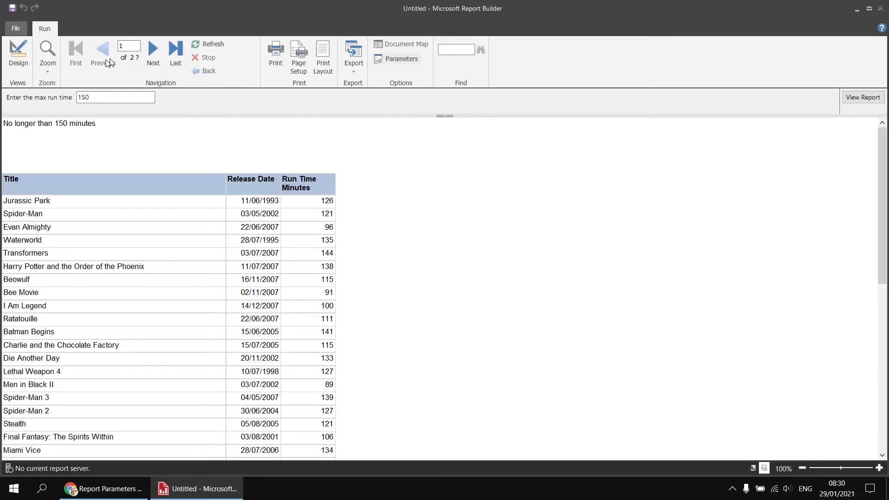
Return to the report design and add a Date/Time parameter named StartDate with the prompt "Pick start date"
{"action": "left_click", "coordinate": [19, 54]}
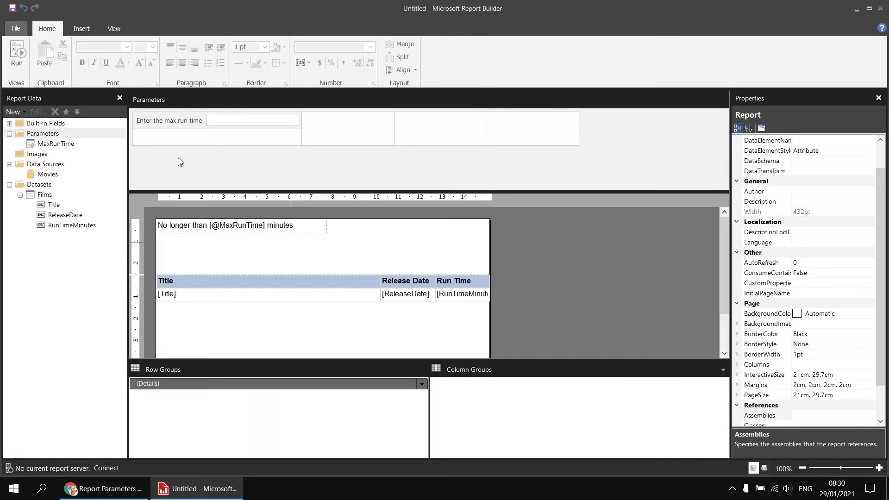
{"action": "right_click", "coordinate": [50, 134]}
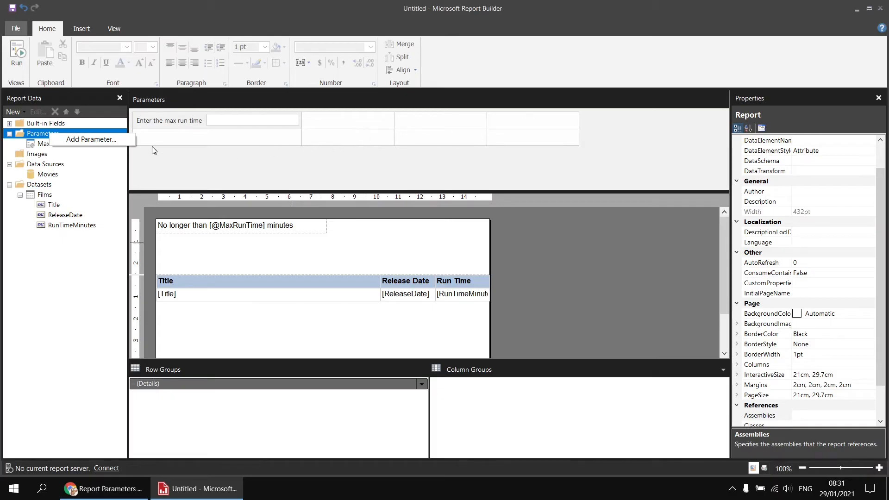
{"action": "left_click", "coordinate": [104, 138]}
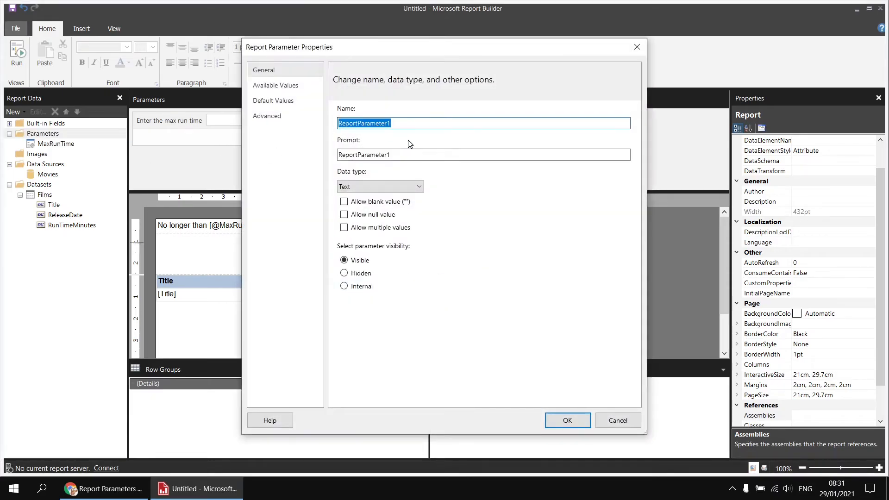
{"action": "type", "text": "Star"}
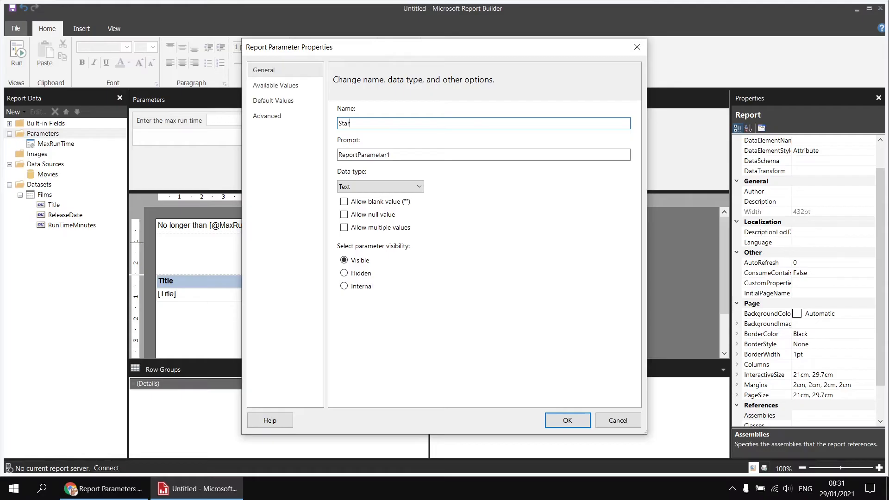
{"action": "type", "text": "tDate"}
{"action": "left_click", "coordinate": [367, 155]}
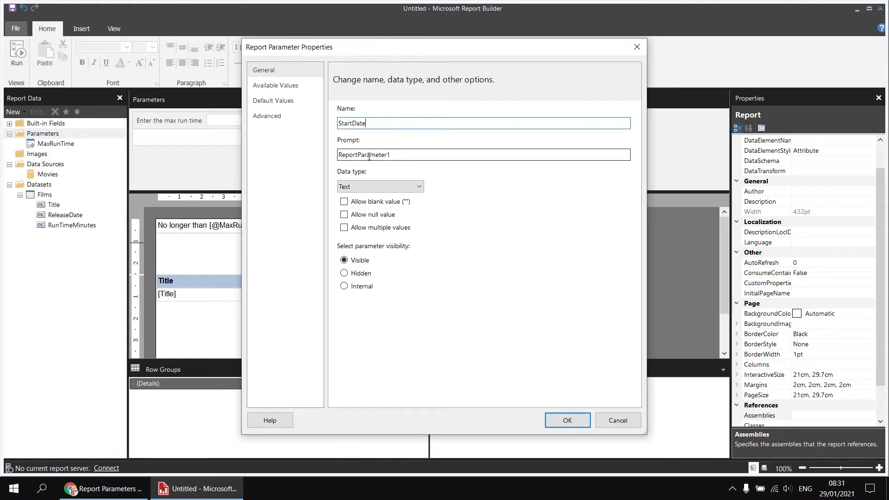
{"action": "double_click", "coordinate": [396, 154]}
{"action": "type", "text": "Pick"}
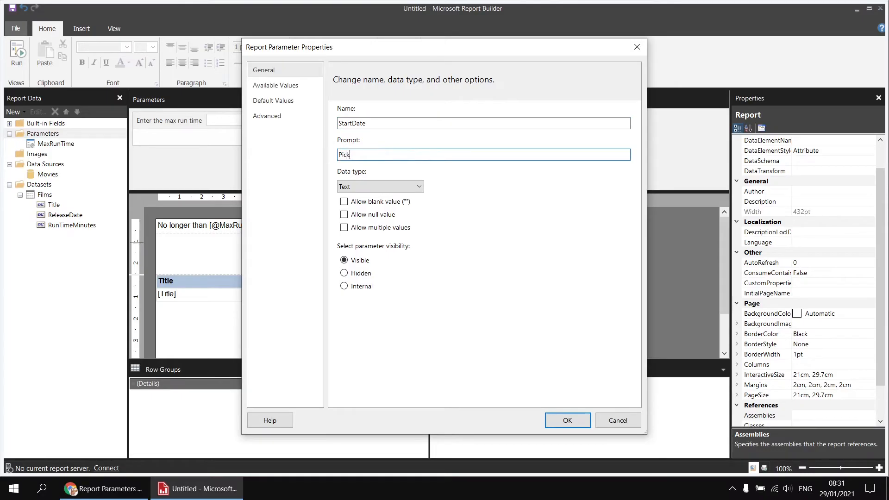
{"action": "type", "text": " start date"}
{"action": "left_click", "coordinate": [420, 188]}
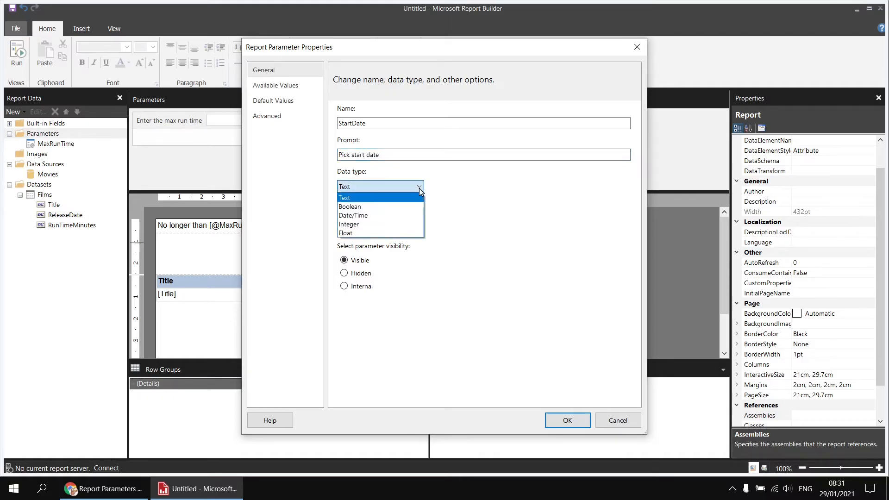
{"action": "left_click", "coordinate": [366, 217]}
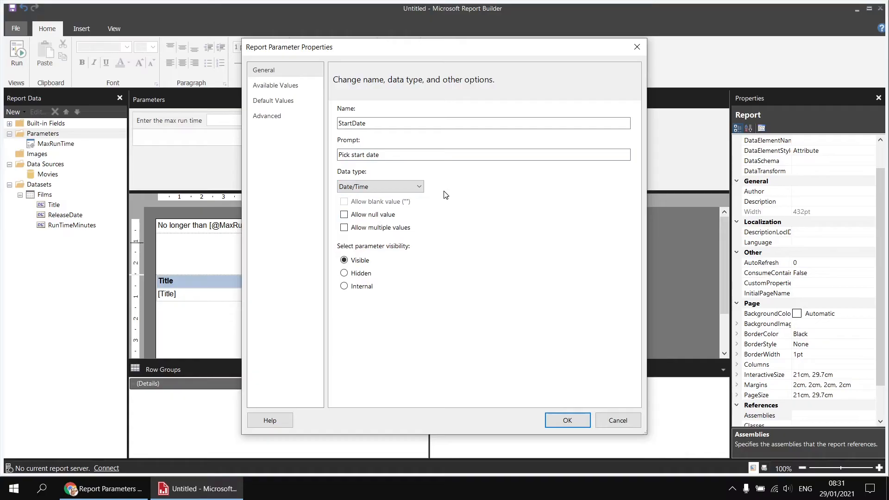
{"action": "left_click", "coordinate": [567, 422]}
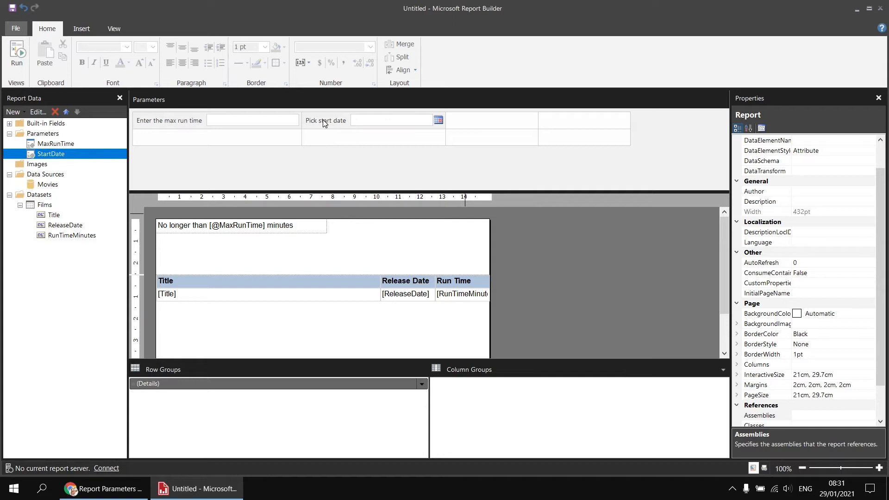
Move the start date parameter directly beneath the max run time parameter and insert a parameter grid row below it
{"action": "left_click_drag", "start_coordinate": [324, 123], "coordinate": [188, 135]}
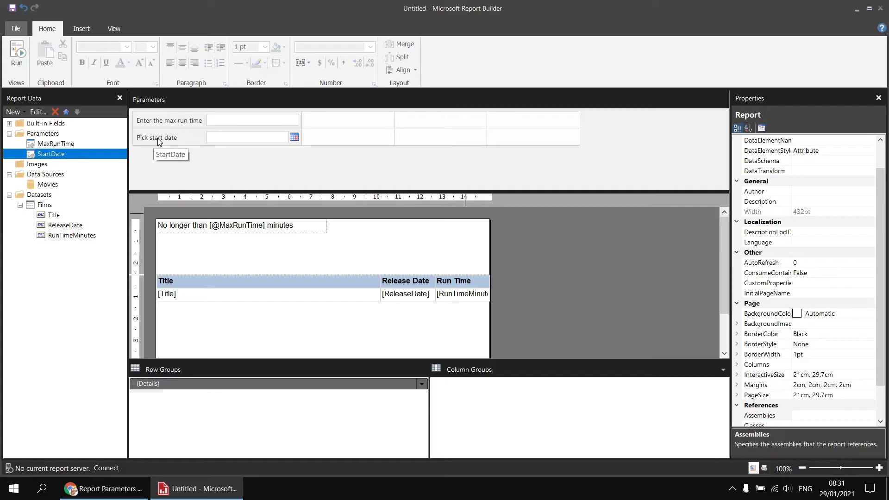
{"action": "right_click", "coordinate": [178, 136]}
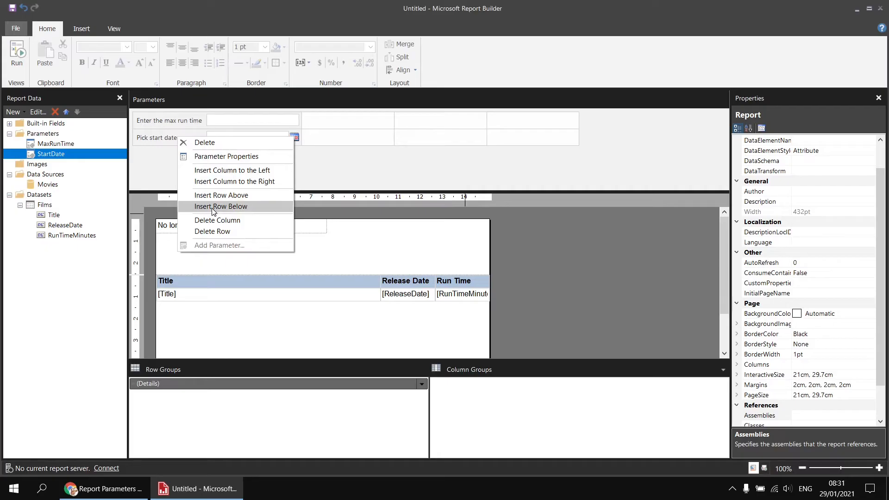
{"action": "left_click", "coordinate": [212, 207]}
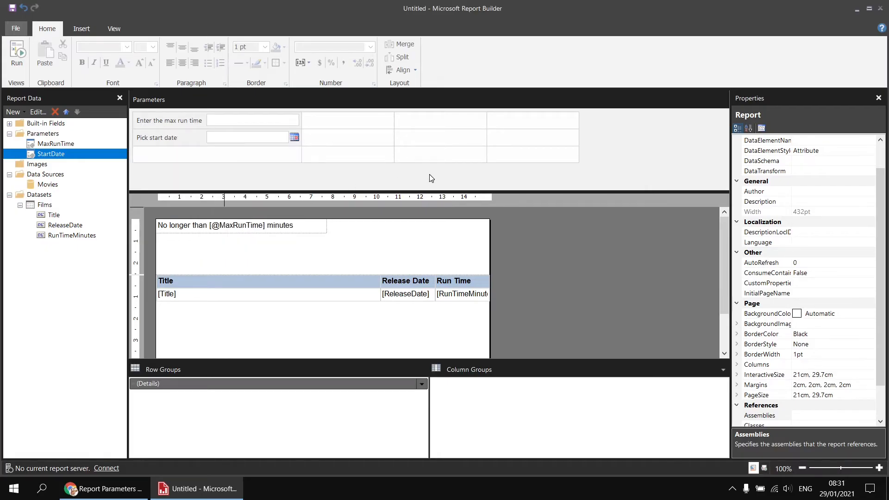
Delete the three empty columns from the parameter grid
{"action": "right_click", "coordinate": [516, 125]}
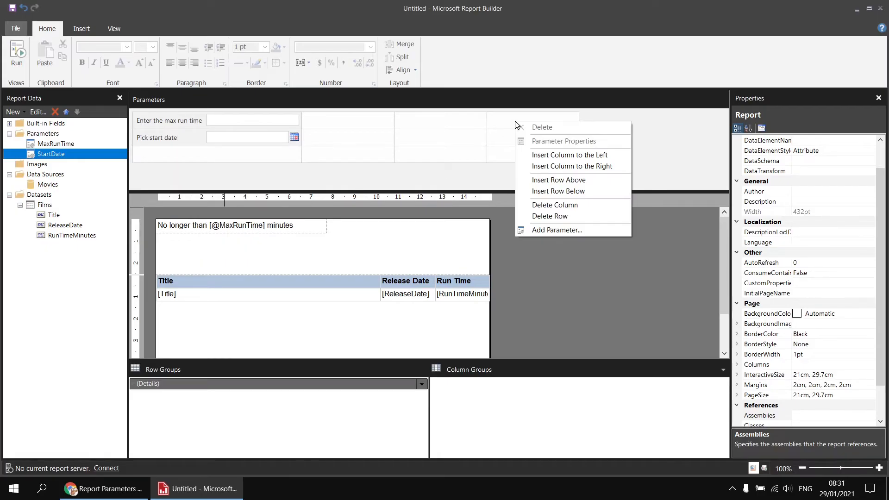
{"action": "left_click", "coordinate": [555, 205]}
{"action": "right_click", "coordinate": [373, 125]}
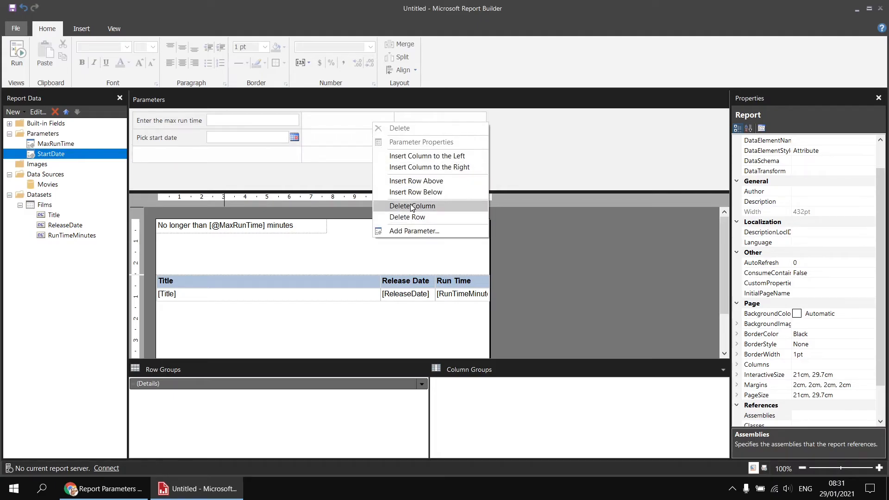
{"action": "left_click", "coordinate": [410, 205]}
{"action": "right_click", "coordinate": [361, 122]}
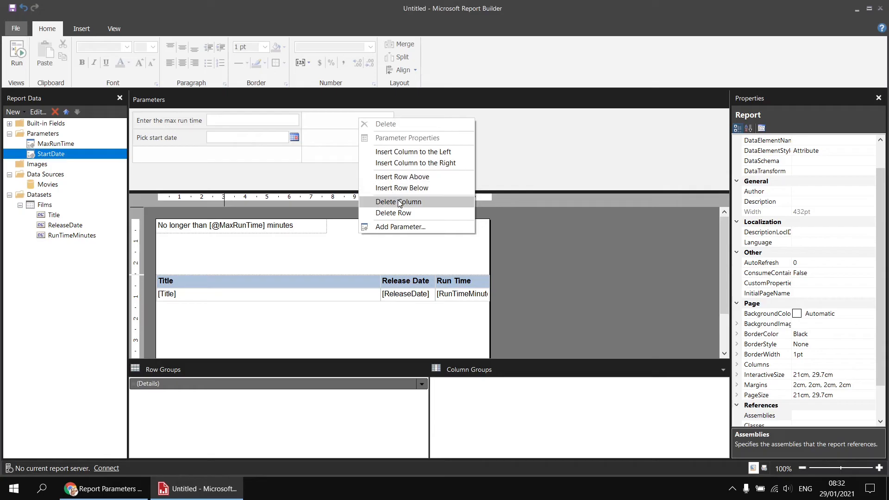
{"action": "left_click", "coordinate": [399, 200]}
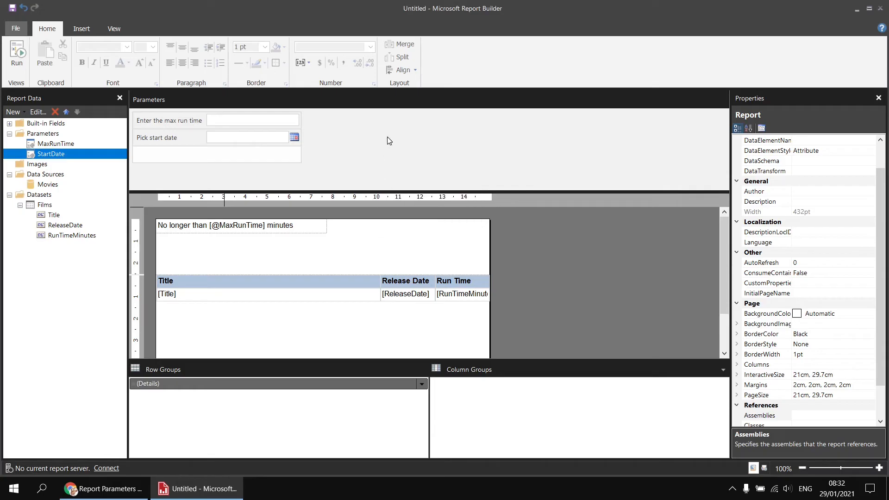
Add a Date/Time parameter named EndDate with the prompt "Pick end date" in the empty grid cell below the start date
{"action": "right_click", "coordinate": [159, 155]}
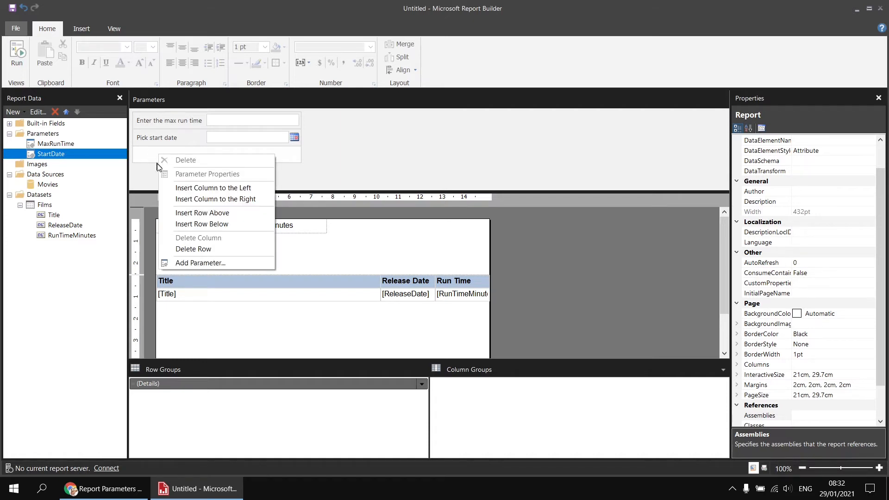
{"action": "left_click", "coordinate": [196, 263]}
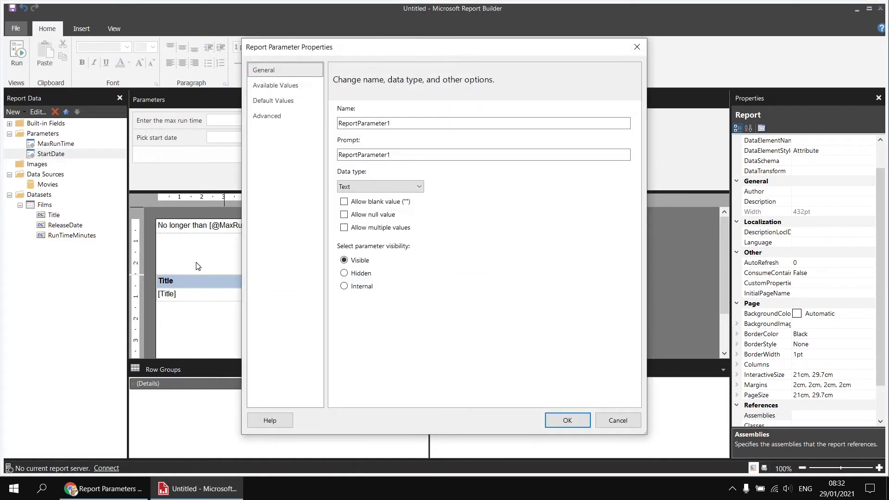
{"action": "double_click", "coordinate": [361, 120]}
{"action": "type", "text": "E"}
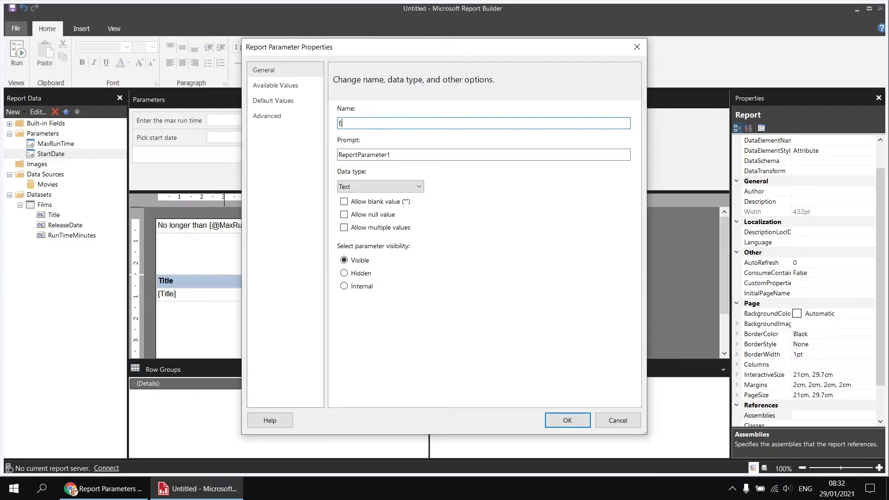
{"action": "type", "text": "nd Date"}
{"action": "key", "text": "Tab"}
{"action": "type", "text": "P"}
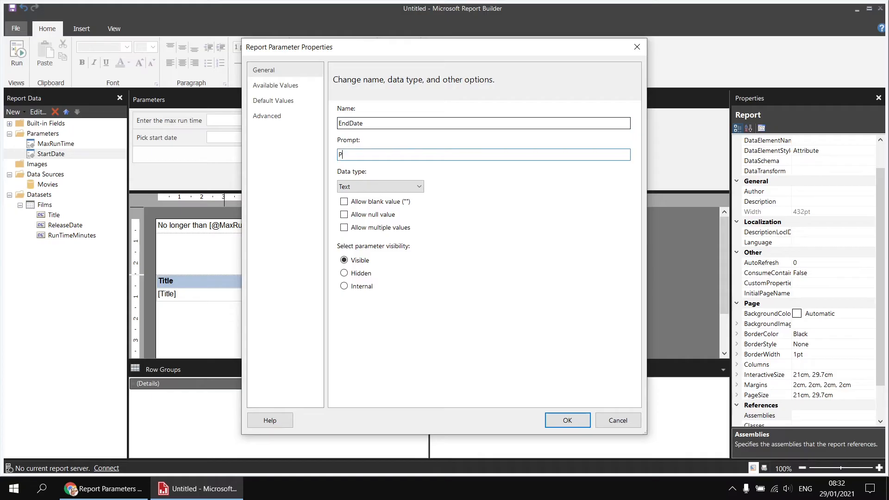
{"action": "type", "text": "ick end date"}
{"action": "left_click", "coordinate": [414, 183]}
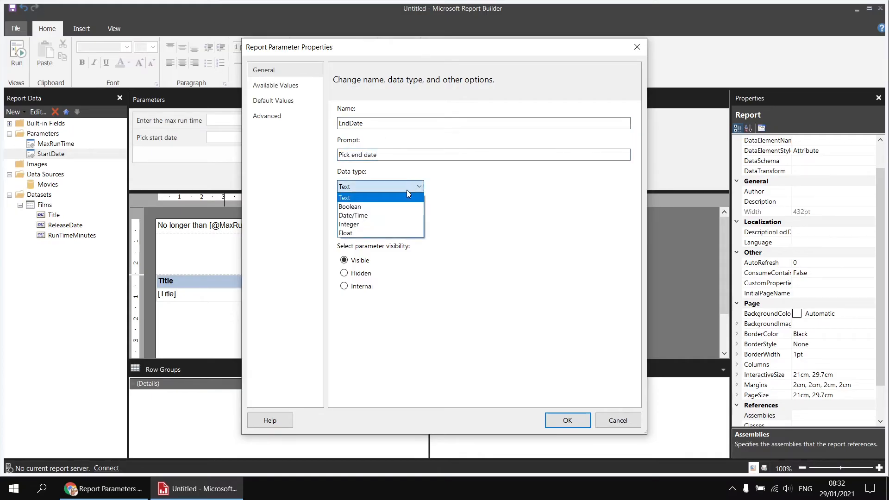
{"action": "left_click", "coordinate": [376, 216]}
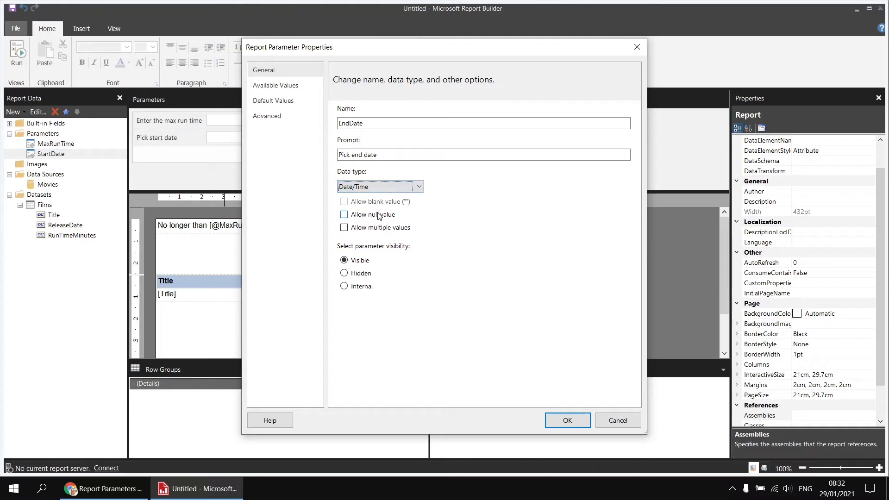
{"action": "left_click", "coordinate": [567, 421]}
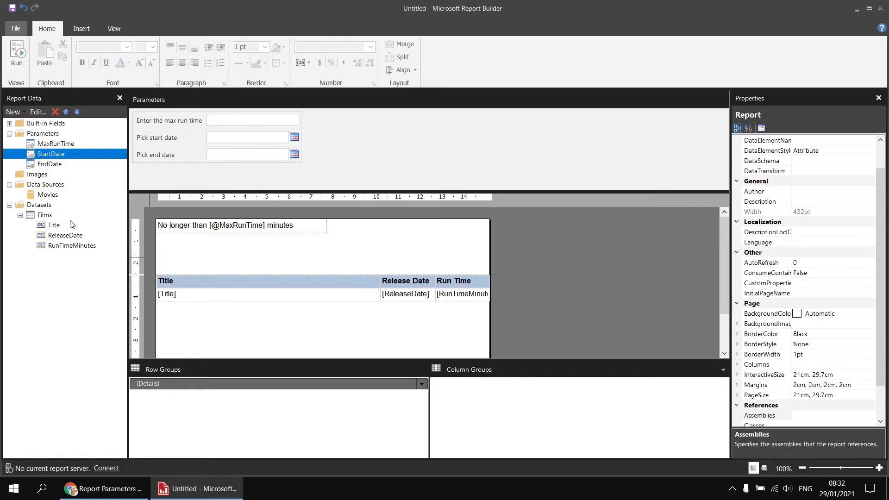
Add a second filter to the Films dataset using the ReleaseDate field as its expression
{"action": "right_click", "coordinate": [50, 217]}
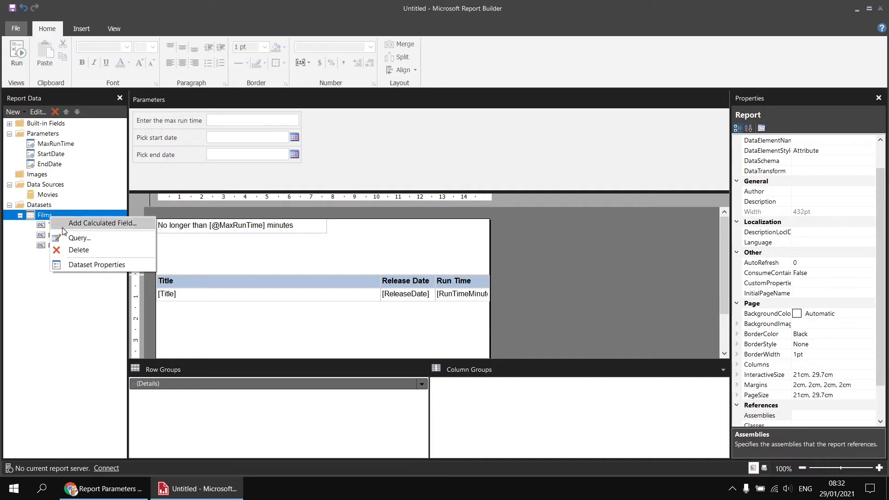
{"action": "left_click", "coordinate": [102, 264]}
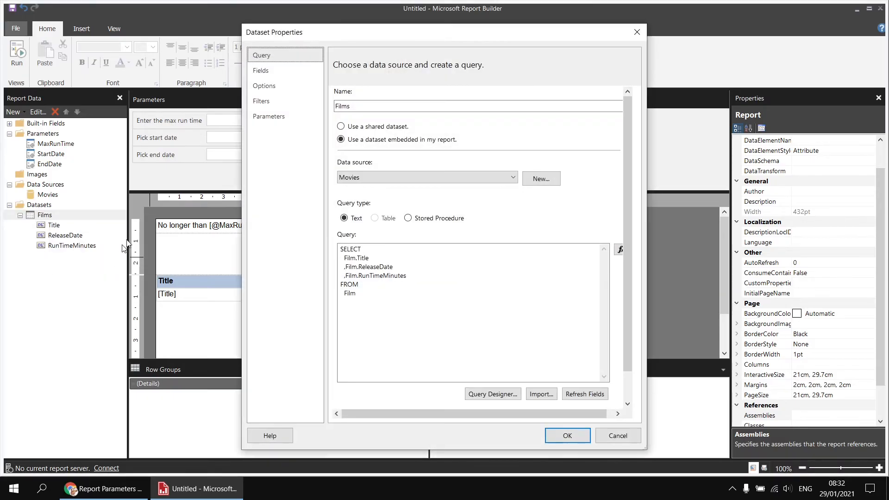
{"action": "left_click", "coordinate": [273, 102]}
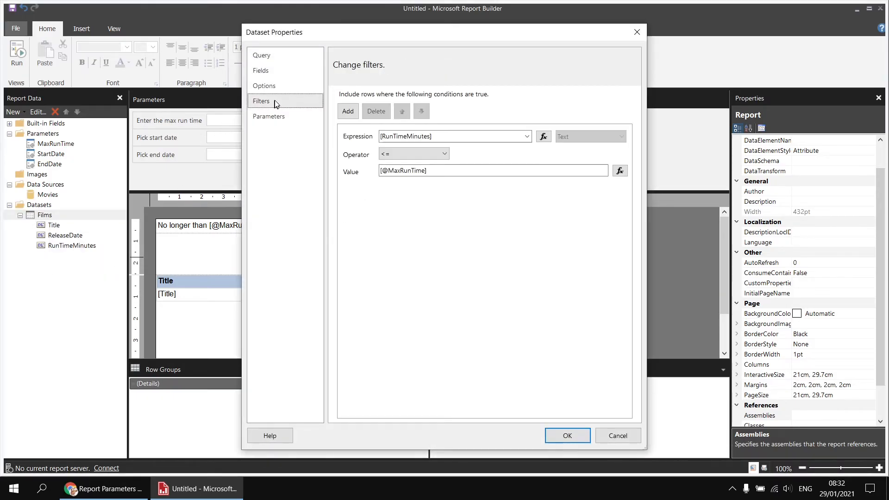
{"action": "left_click", "coordinate": [347, 112]}
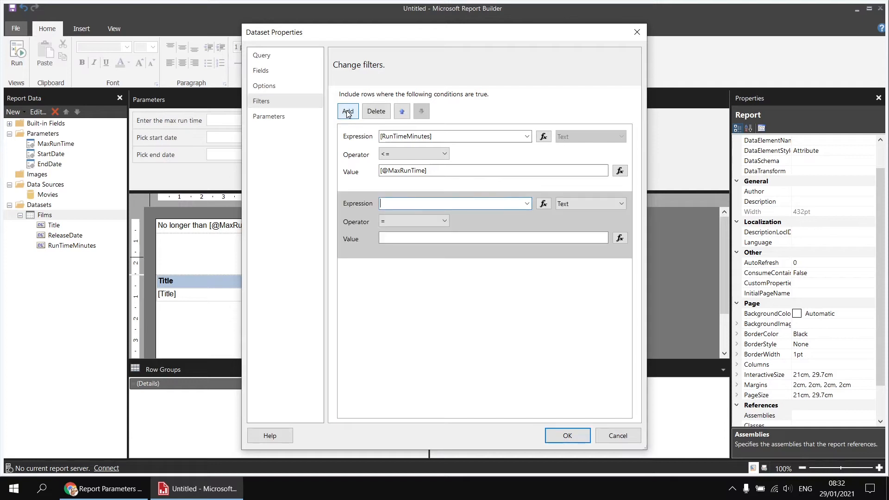
{"action": "left_click", "coordinate": [526, 204]}
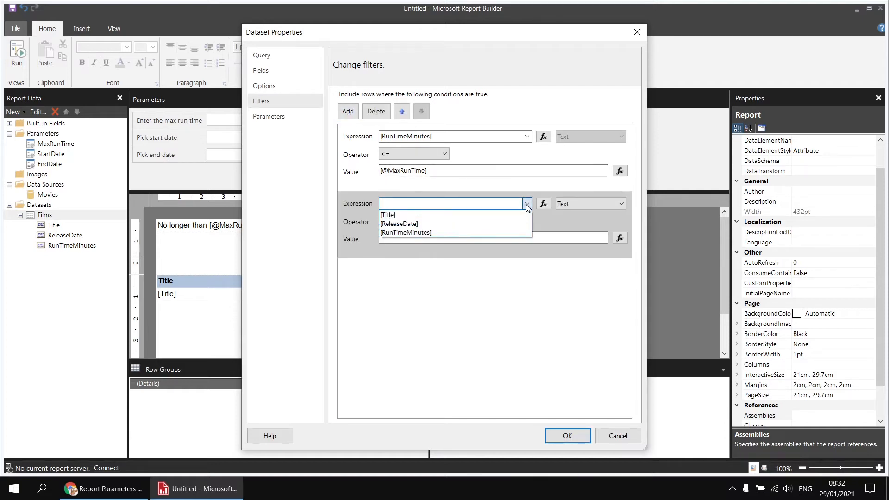
{"action": "left_click", "coordinate": [424, 223]}
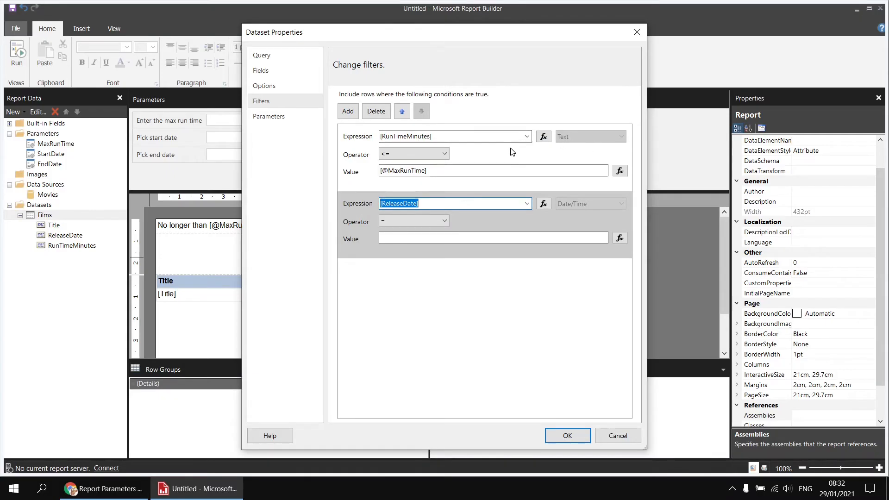
Reselect RunTimeMinutes as the first filter's expression and set the release date filter's operator to Between
{"action": "left_click", "coordinate": [527, 137]}
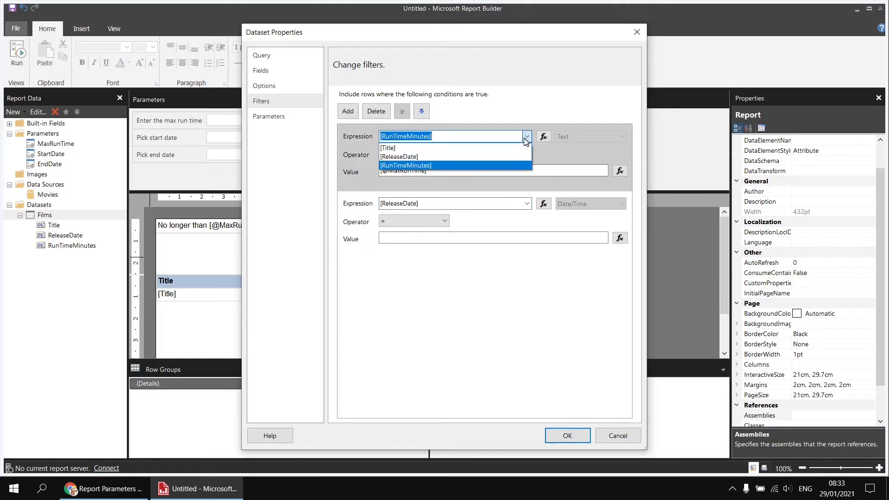
{"action": "left_click", "coordinate": [448, 166]}
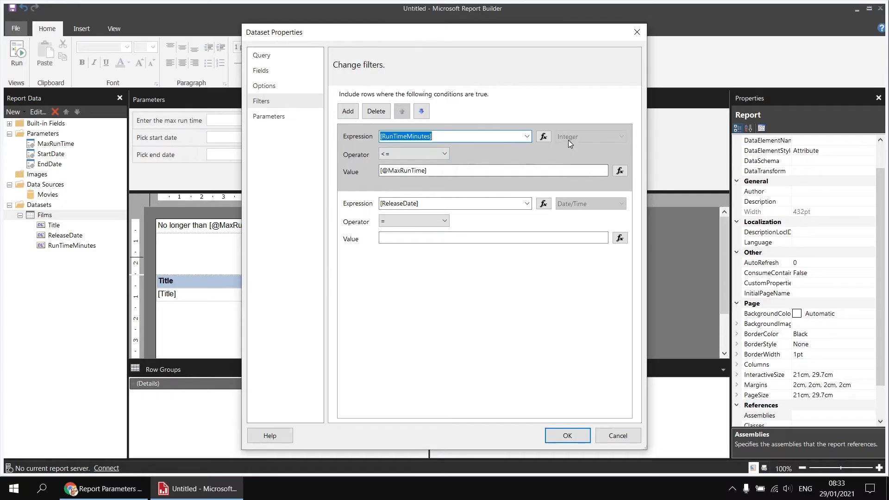
{"action": "left_click", "coordinate": [444, 221]}
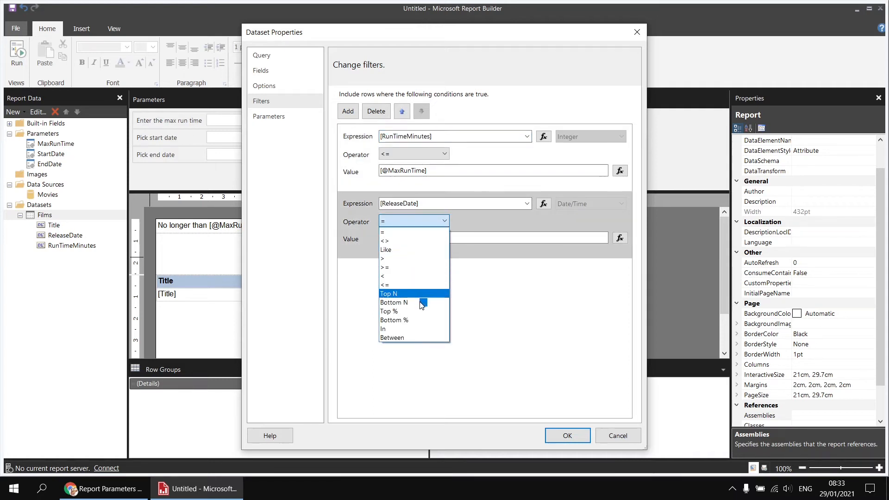
{"action": "left_click", "coordinate": [408, 338]}
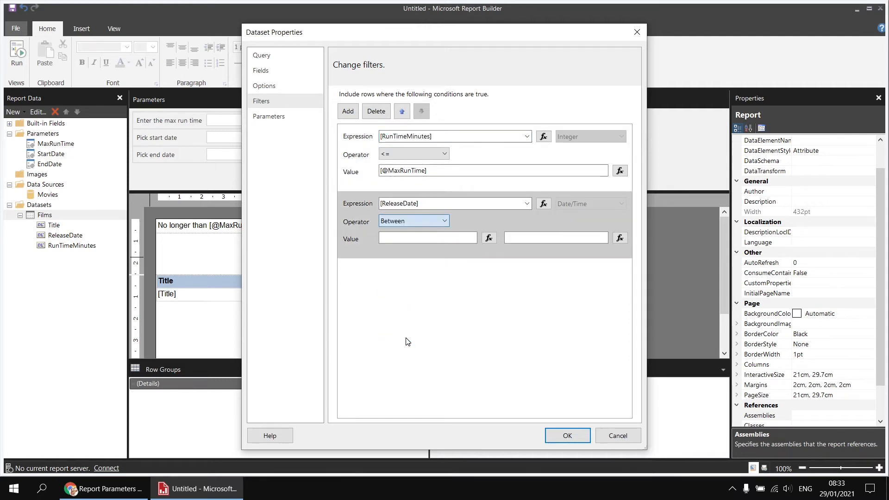
Set the lower value of the release date filter to the StartDate parameter through an expression
{"action": "left_click", "coordinate": [475, 237]}
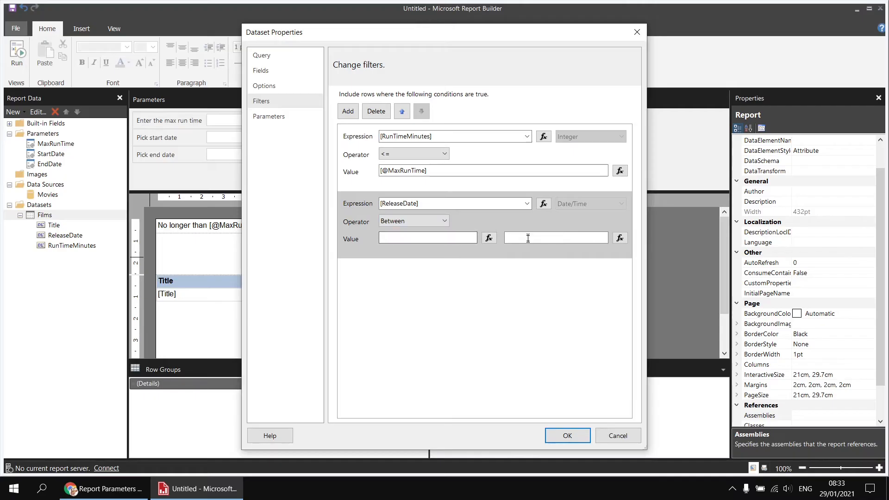
{"action": "left_click", "coordinate": [490, 239]}
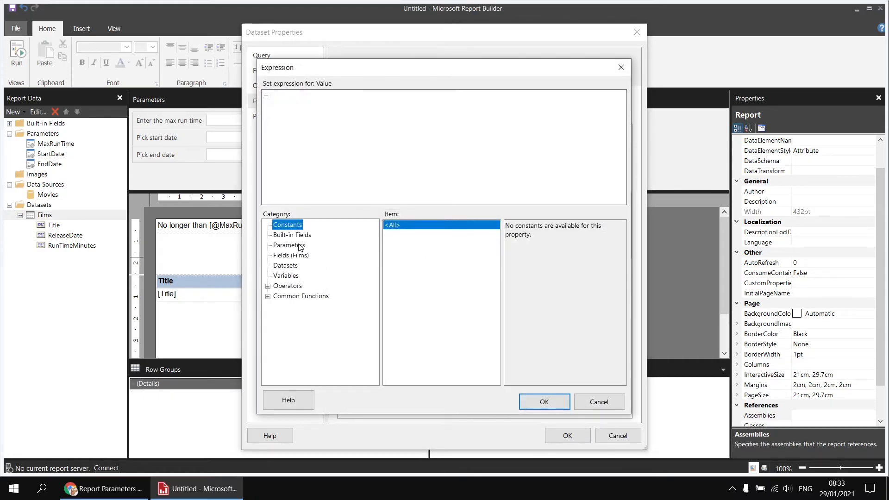
{"action": "left_click", "coordinate": [300, 245]}
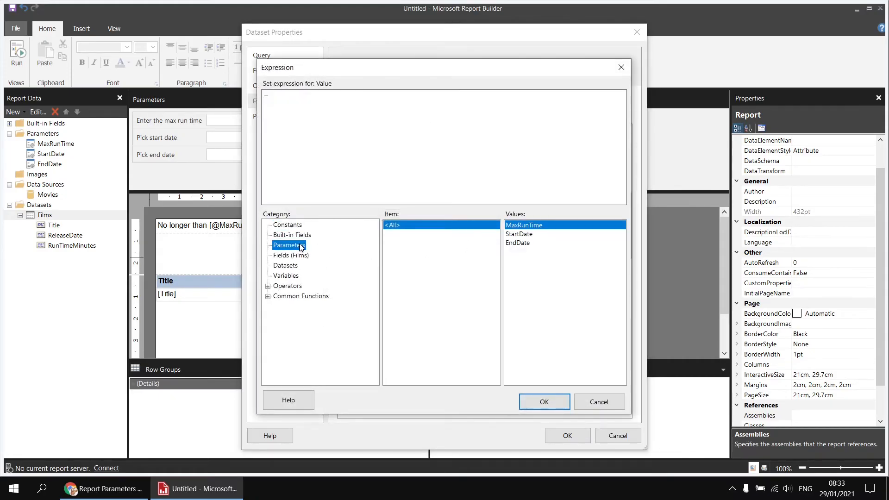
{"action": "double_click", "coordinate": [519, 234]}
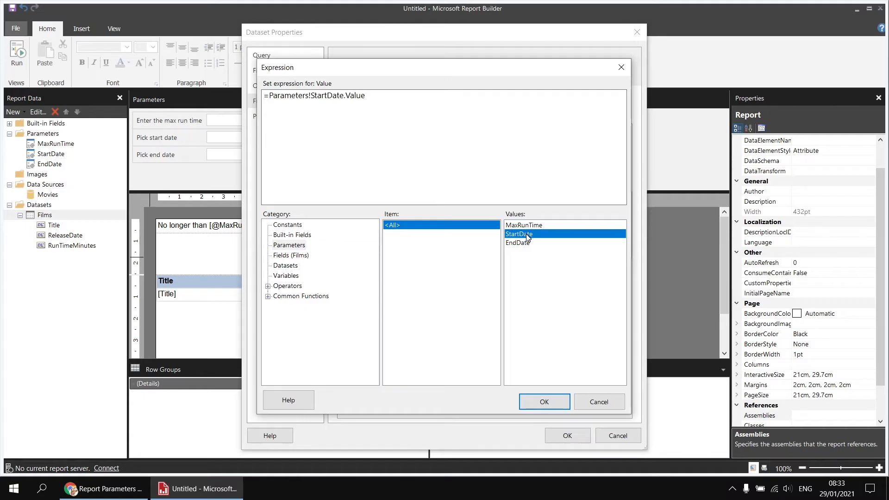
{"action": "left_click", "coordinate": [543, 401]}
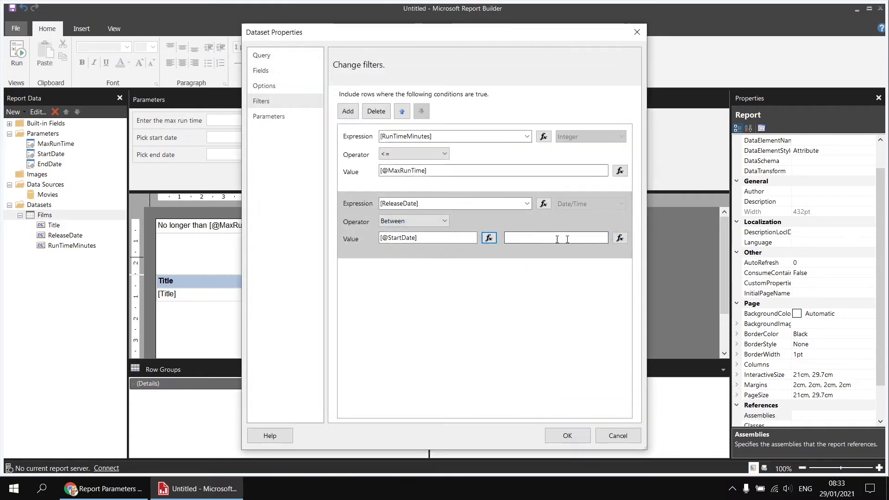
Set the upper value of the release date filter to the EndDate parameter and apply the dataset changes
{"action": "left_click", "coordinate": [620, 238]}
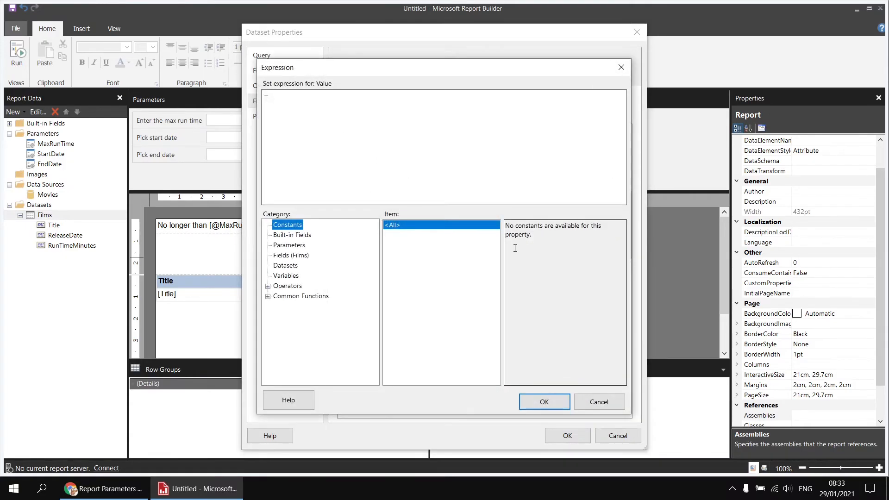
{"action": "left_click", "coordinate": [301, 245]}
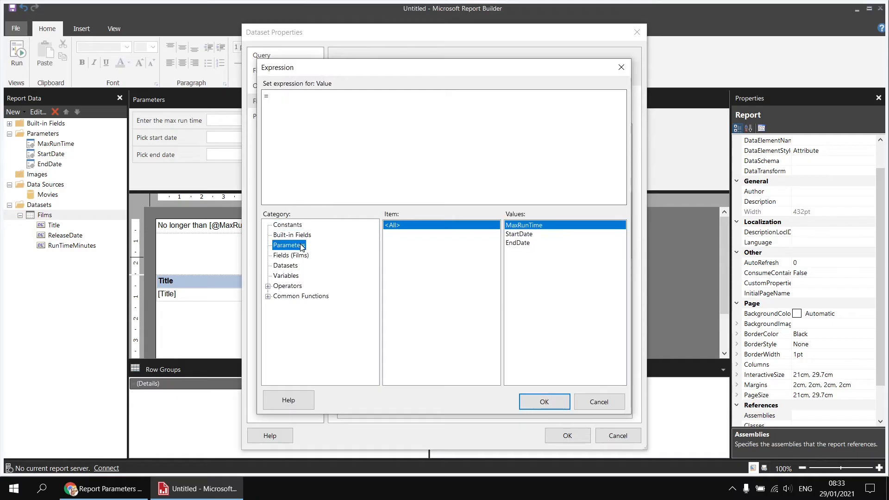
{"action": "double_click", "coordinate": [518, 243]}
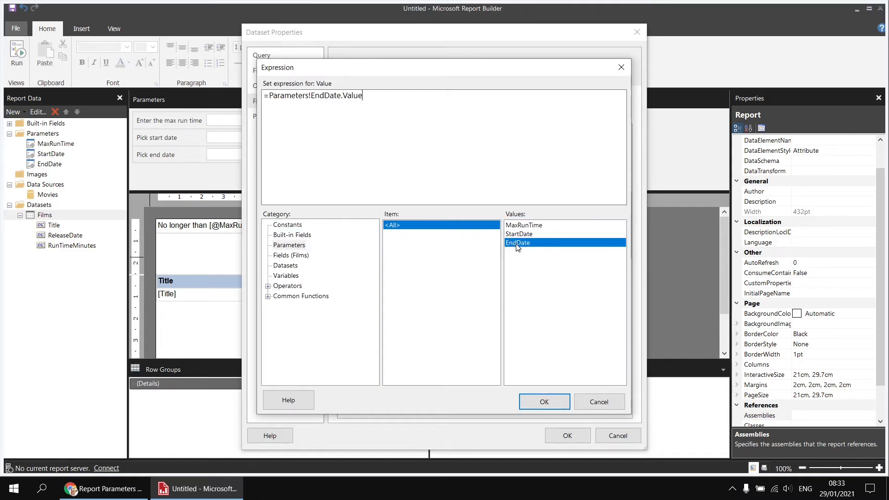
{"action": "left_click", "coordinate": [544, 401]}
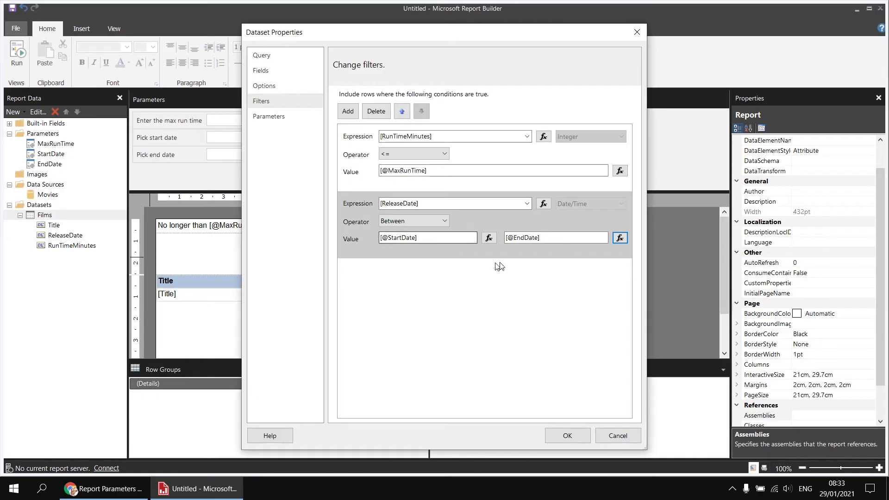
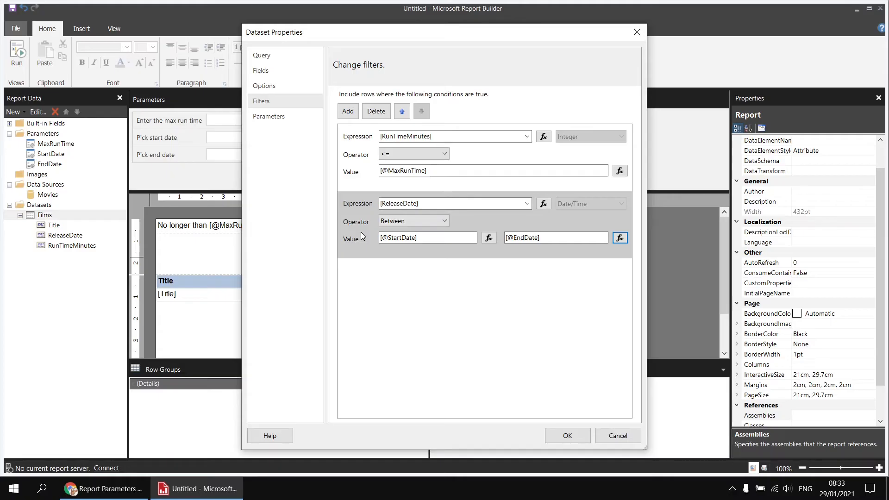
{"action": "left_click", "coordinate": [567, 436]}
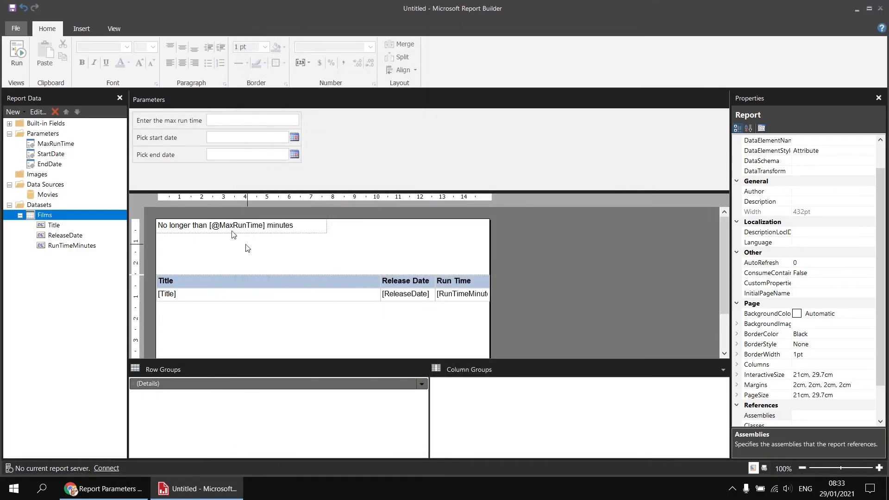
Run the report to test its filters and enter 200 as the max run time
{"action": "left_click", "coordinate": [19, 54]}
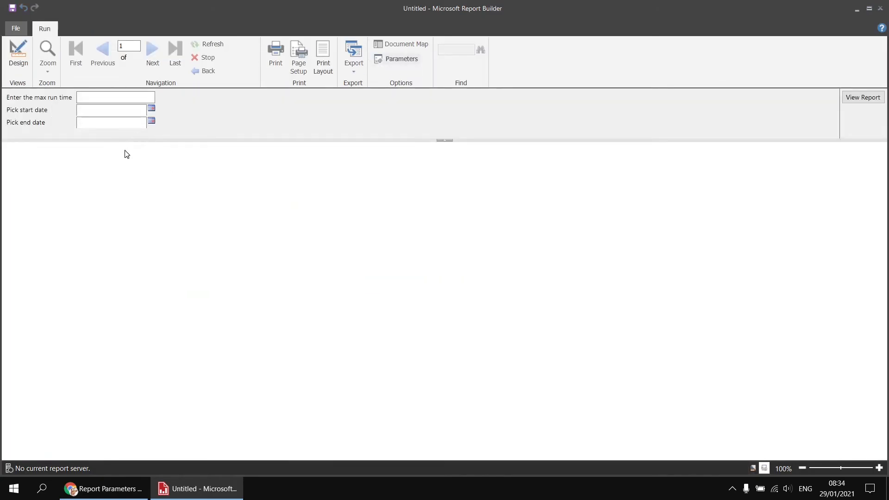
{"action": "left_click", "coordinate": [100, 96]}
{"action": "type", "text": "200"}
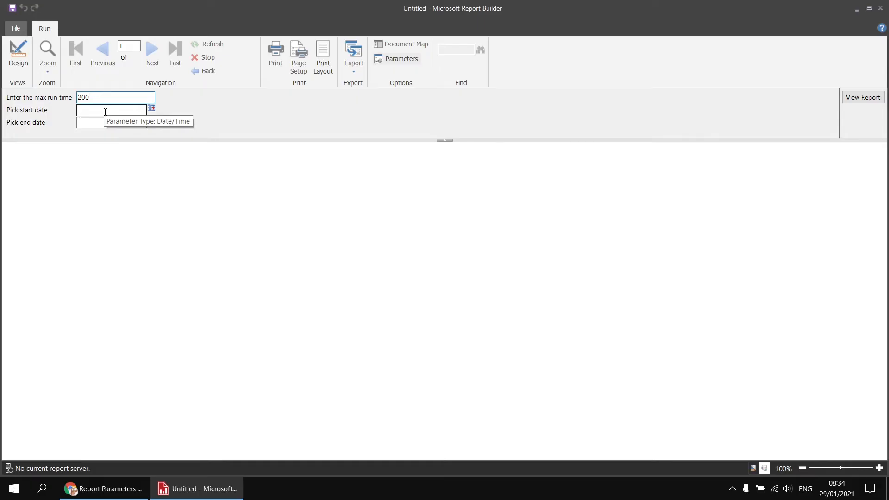
Pick 4 November 2020 as the start date from the calendar
{"action": "left_click", "coordinate": [152, 110]}
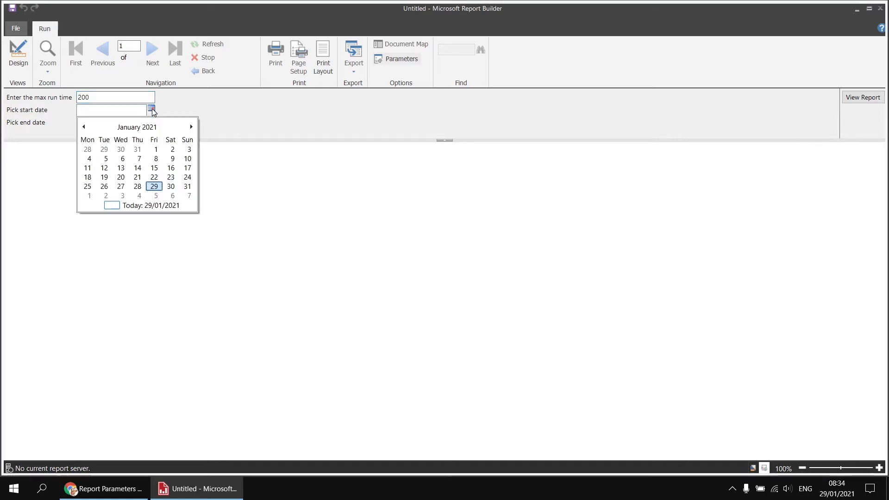
{"action": "left_click", "coordinate": [84, 126]}
{"action": "left_click", "coordinate": [85, 127]}
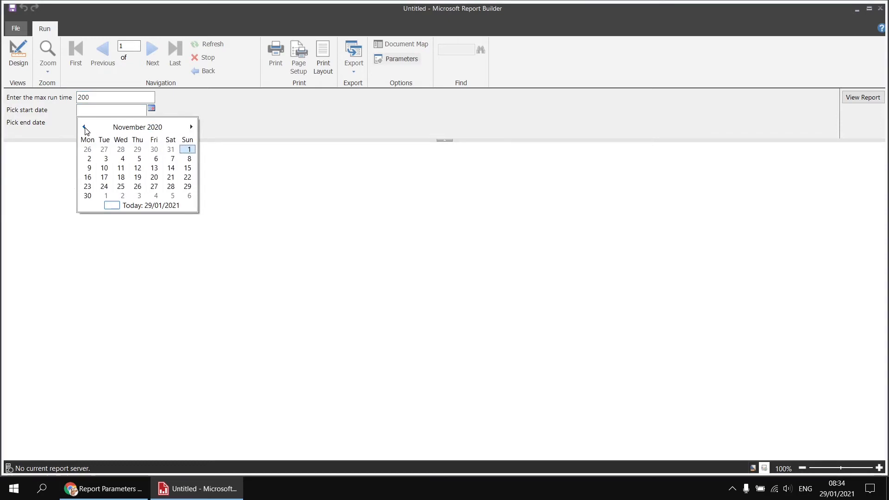
{"action": "left_click", "coordinate": [123, 161]}
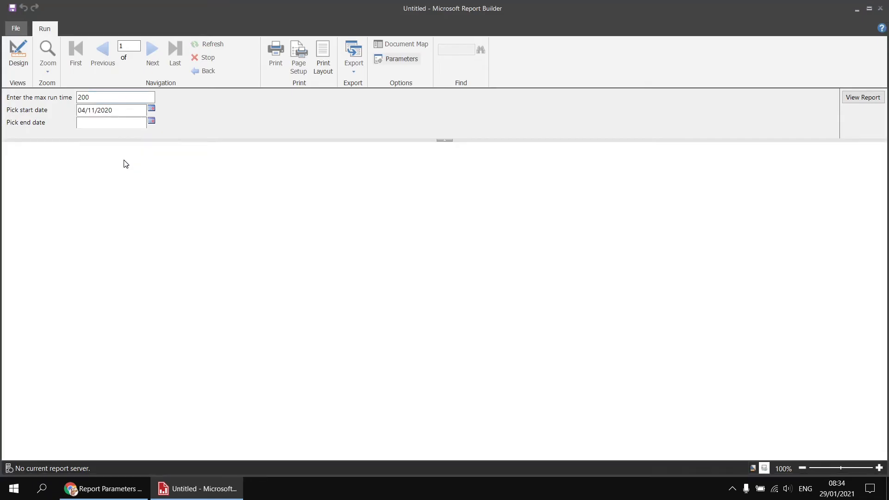
Set the start date to 1 January 1990 by navigating the calendar through its decade, year and month levels
{"action": "left_click", "coordinate": [151, 108]}
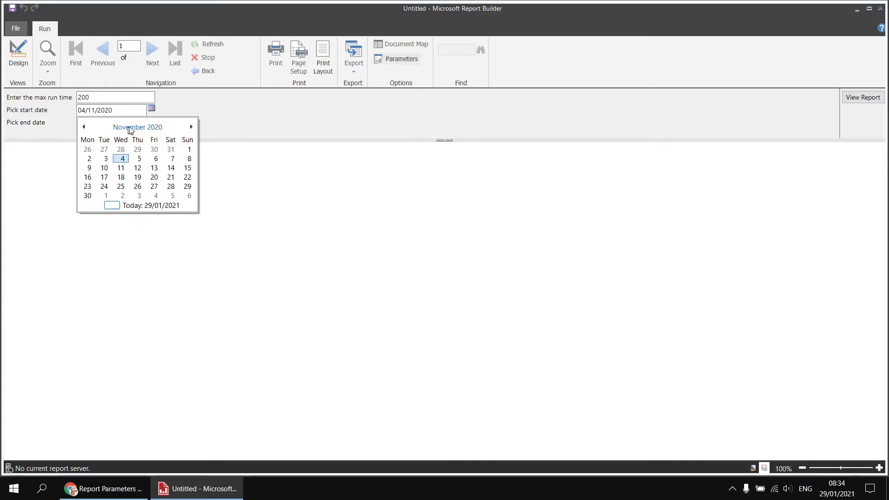
{"action": "left_click", "coordinate": [137, 128]}
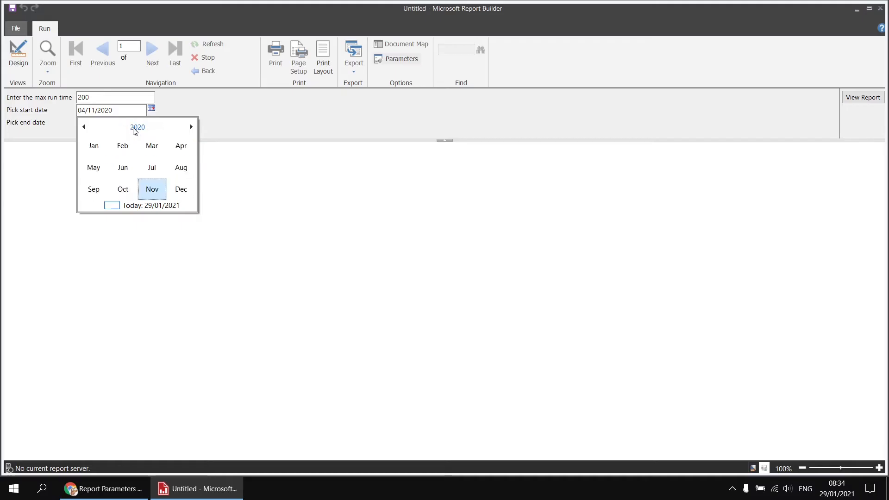
{"action": "left_click", "coordinate": [140, 129]}
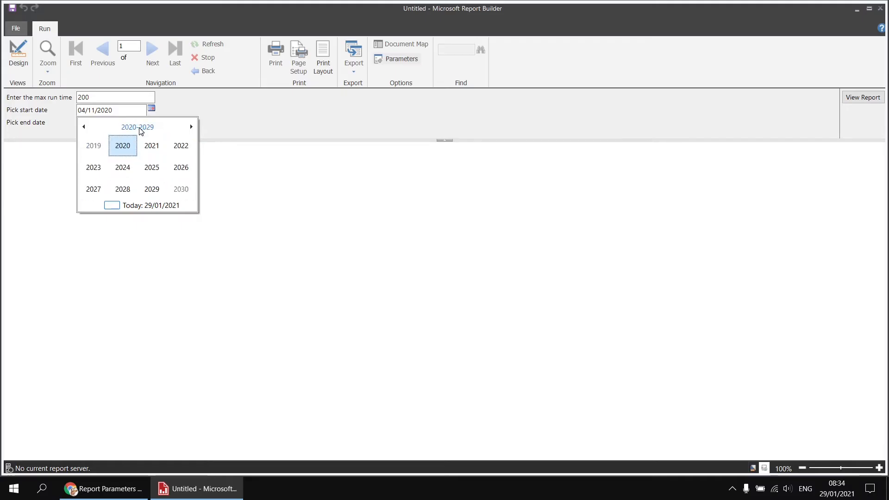
{"action": "left_click", "coordinate": [140, 131]}
{"action": "left_click", "coordinate": [85, 128]}
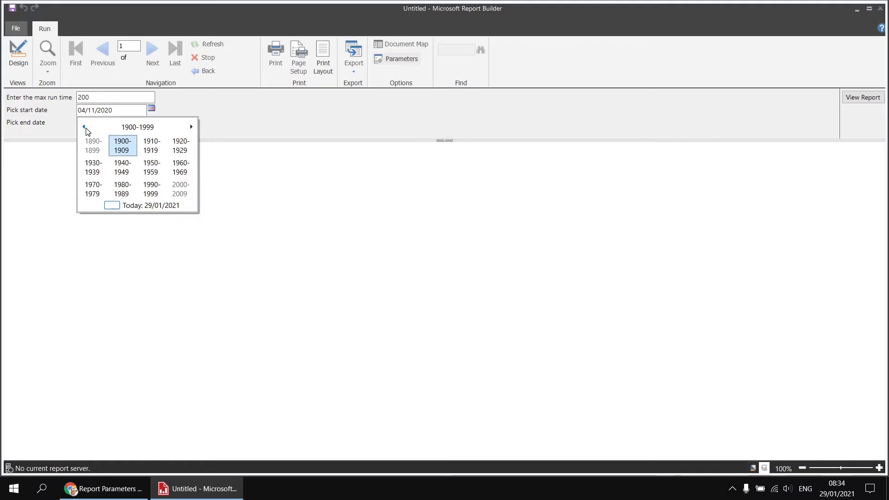
{"action": "left_click", "coordinate": [151, 191]}
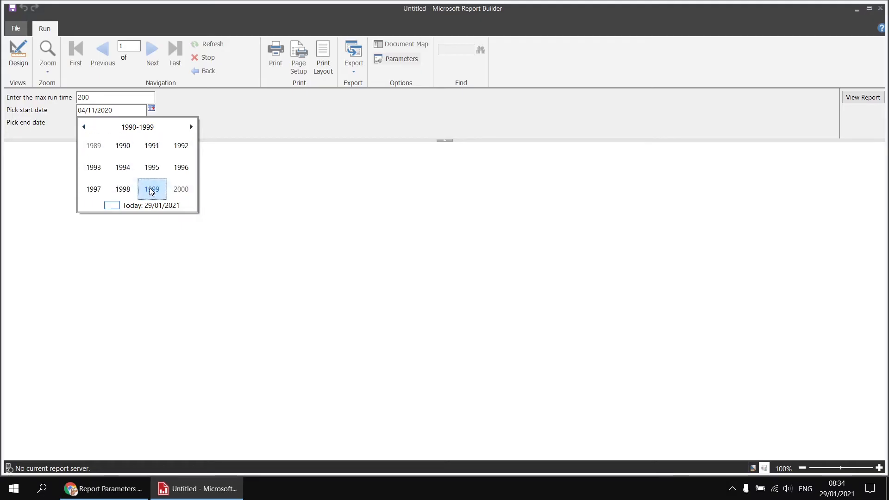
{"action": "left_click", "coordinate": [124, 149]}
{"action": "left_click", "coordinate": [102, 147]}
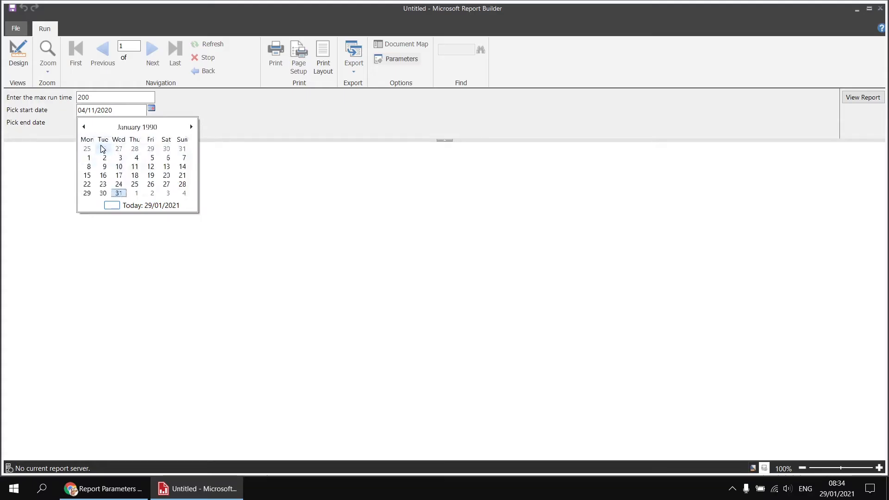
{"action": "left_click", "coordinate": [89, 159]}
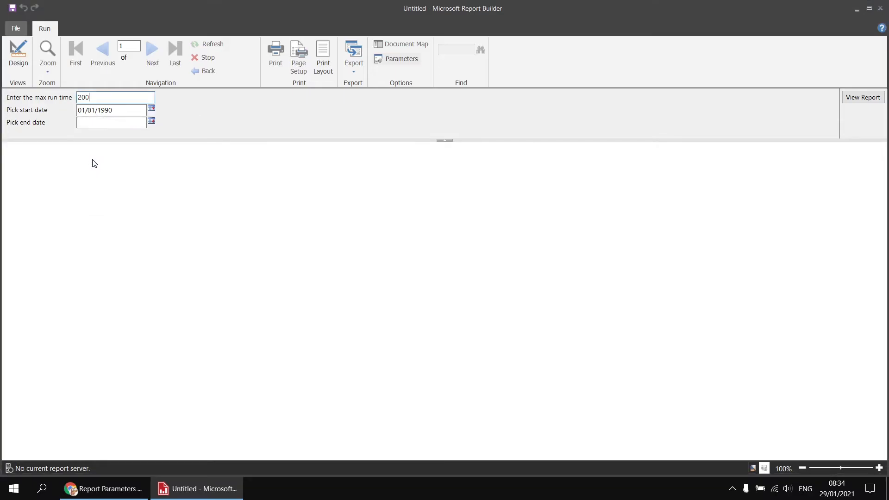
Enter 31 Dec 2000 as the end date and view the filtered report
{"action": "left_click", "coordinate": [100, 122]}
{"action": "type", "text": "31"}
{"action": "key", "text": "BackSpace"}
{"action": "key", "text": "BackSpace"}
{"action": "key", "text": "BackSpace"}
{"action": "key", "text": "BackSpace"}
{"action": "key", "text": "BackSpace"}
{"action": "key", "text": "BackSpace"}
{"action": "type", "text": "31 Dec 2000"}
{"action": "left_click", "coordinate": [866, 99]}
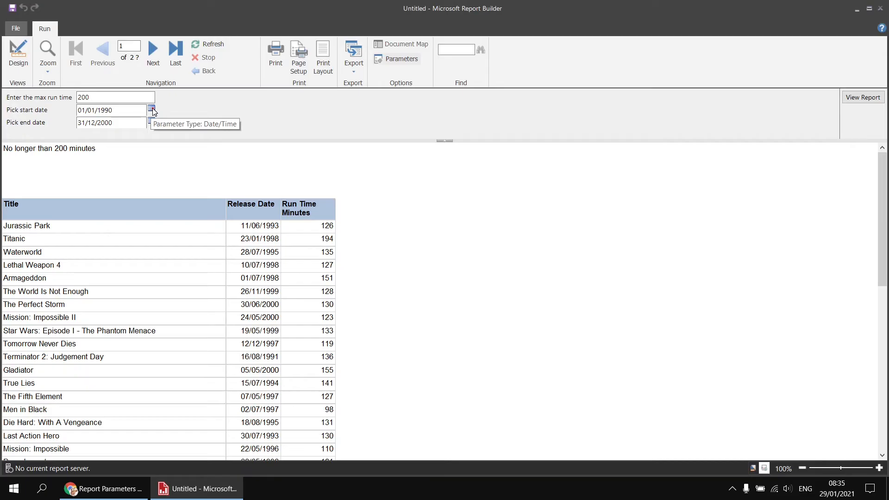
Switch to the published Report Parameters report in Chrome, examine its start date calendar, and return to Report Builder
{"action": "left_click", "coordinate": [92, 494]}
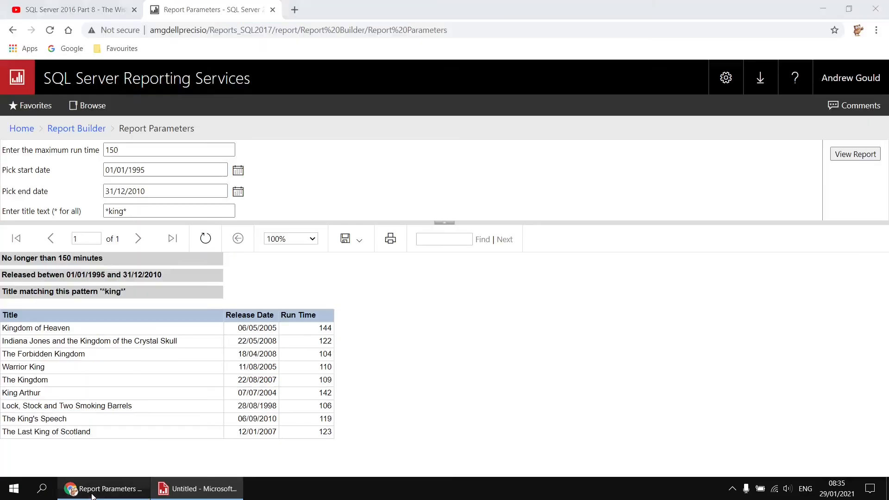
{"action": "left_click", "coordinate": [238, 172]}
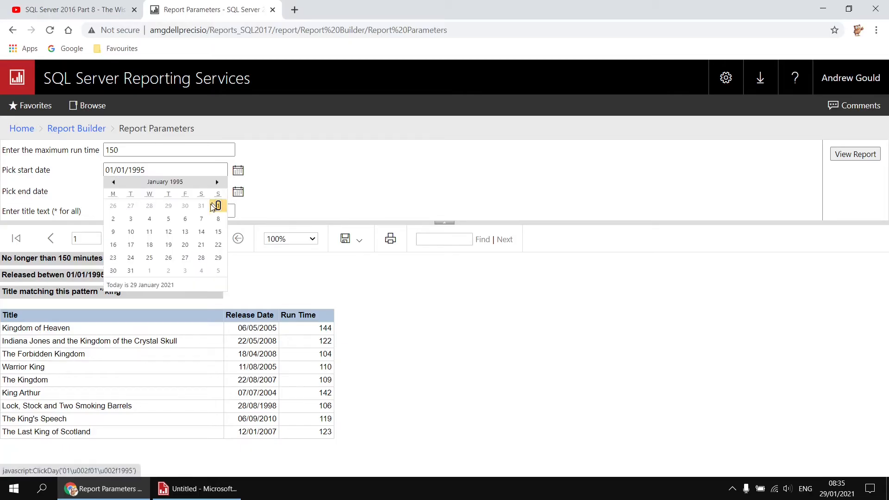
{"action": "double_click", "coordinate": [164, 181]}
{"action": "left_click", "coordinate": [176, 182]}
{"action": "left_click", "coordinate": [280, 185]}
{"action": "left_click", "coordinate": [210, 484]}
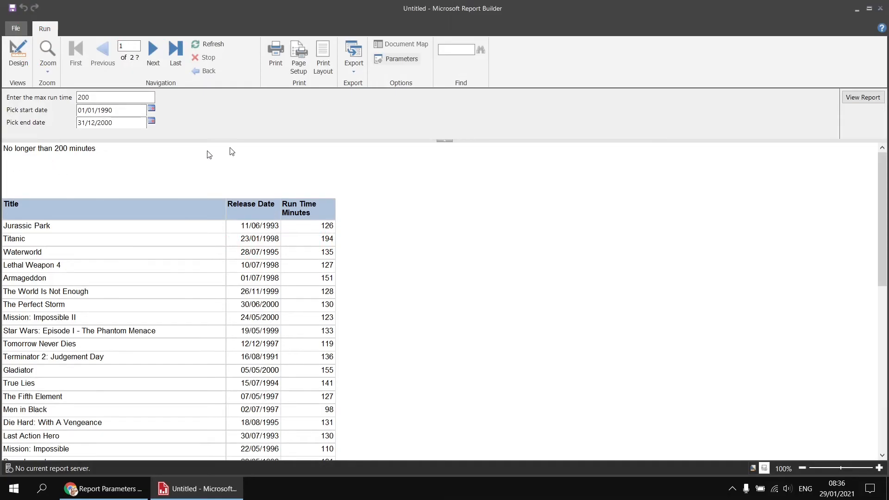
{"action": "left_click", "coordinate": [353, 61]}
{"action": "left_click", "coordinate": [353, 60]}
{"action": "left_click", "coordinate": [354, 60]}
Return to the report design and add a StartDate parameter text box about 13 cm wide directly beneath the run time text in the header
{"action": "left_click", "coordinate": [17, 52]}
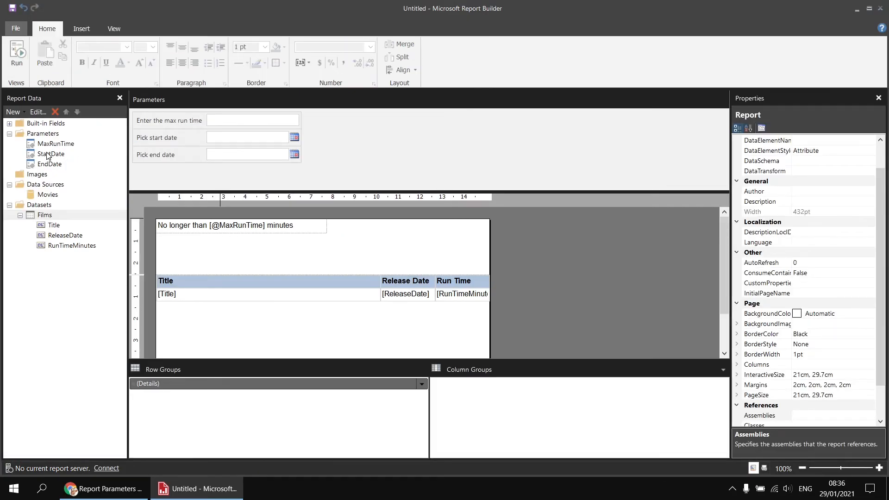
{"action": "left_click", "coordinate": [47, 156]}
{"action": "left_click_drag", "start_coordinate": [51, 215], "coordinate": [158, 244]}
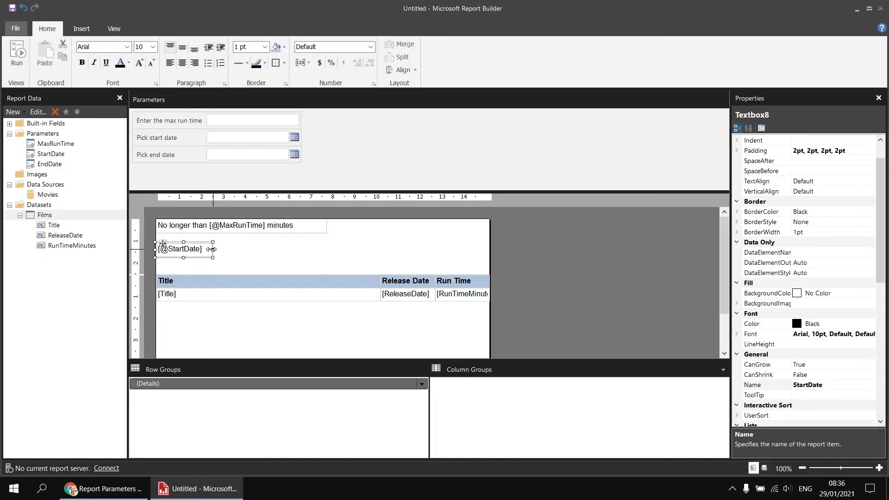
{"action": "left_click_drag", "start_coordinate": [224, 250], "coordinate": [437, 256]}
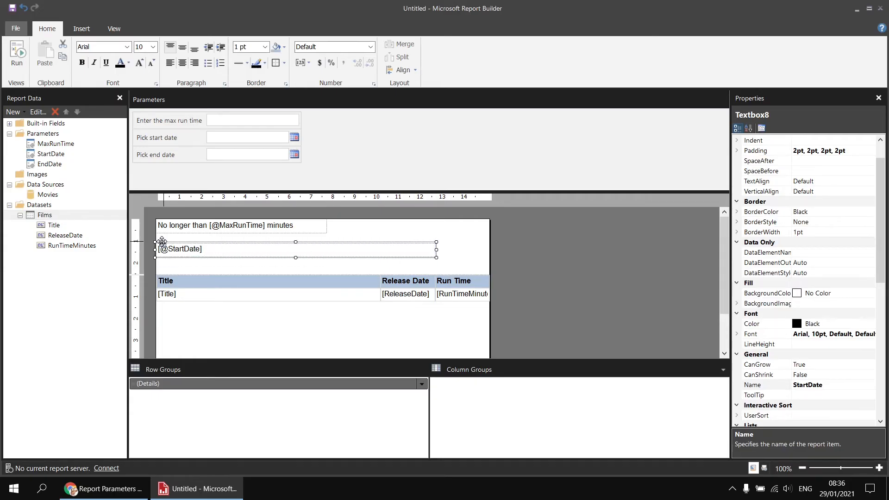
{"action": "left_click_drag", "start_coordinate": [162, 241], "coordinate": [162, 235]}
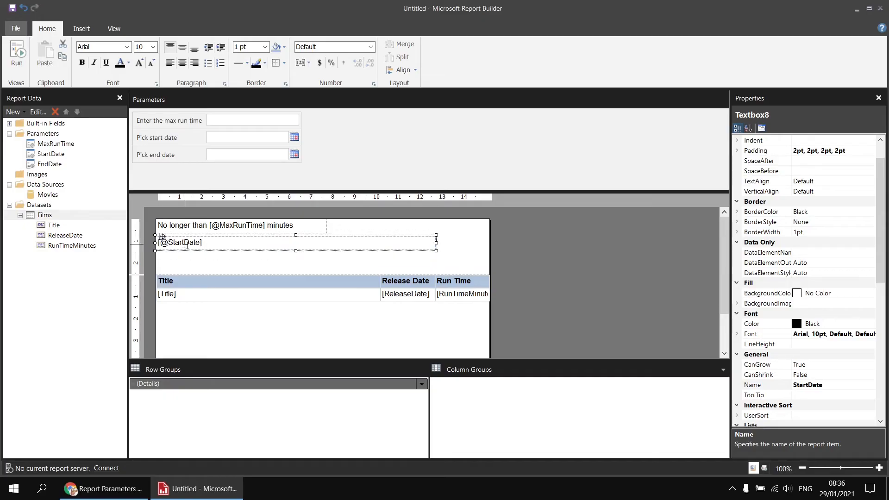
Try the Arial Black font on the StartDate text box and set it back to Arial
{"action": "left_click", "coordinate": [127, 47]}
{"action": "left_click", "coordinate": [115, 66]}
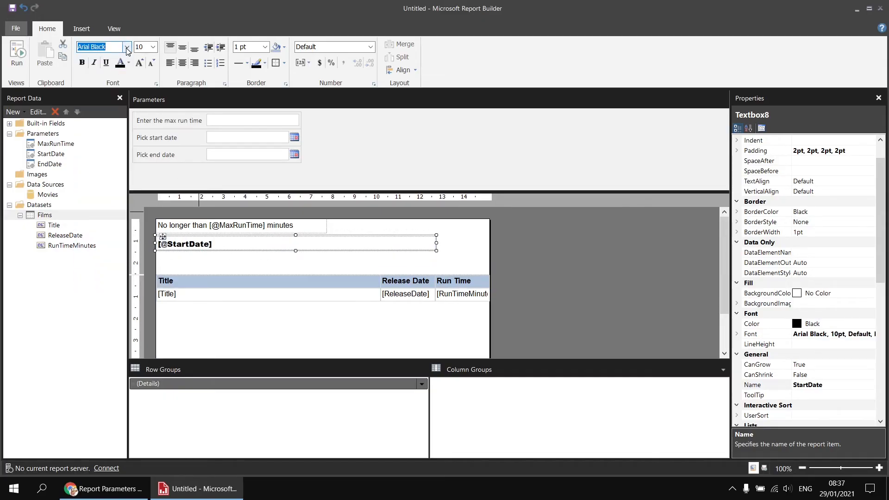
{"action": "left_click", "coordinate": [126, 47]}
{"action": "left_click", "coordinate": [126, 58]}
{"action": "left_click", "coordinate": [109, 59]}
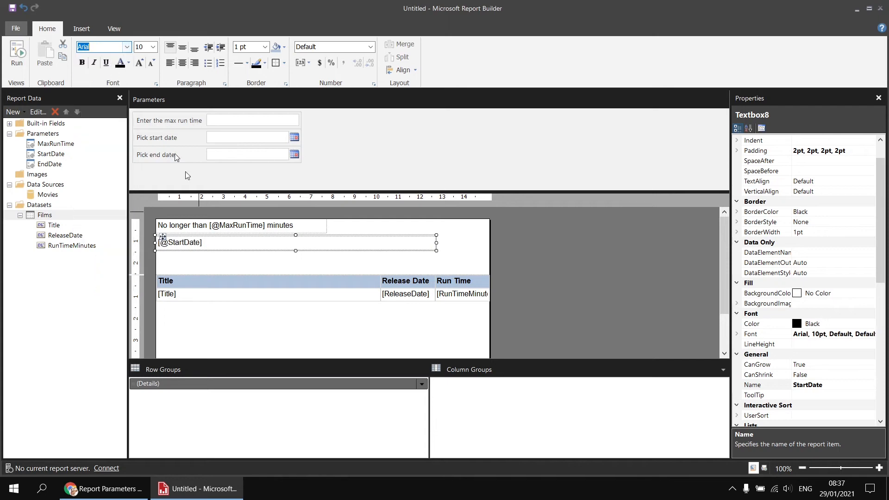
{"action": "left_click", "coordinate": [211, 243]}
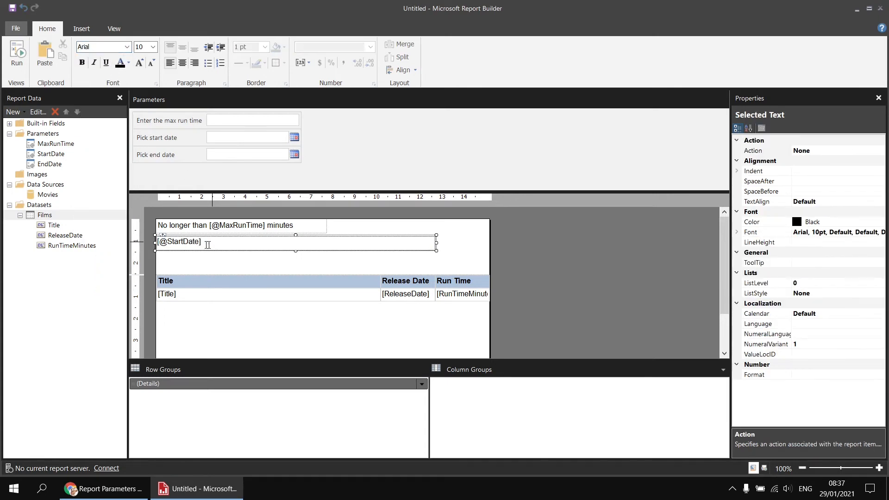
{"action": "double_click", "coordinate": [208, 244]}
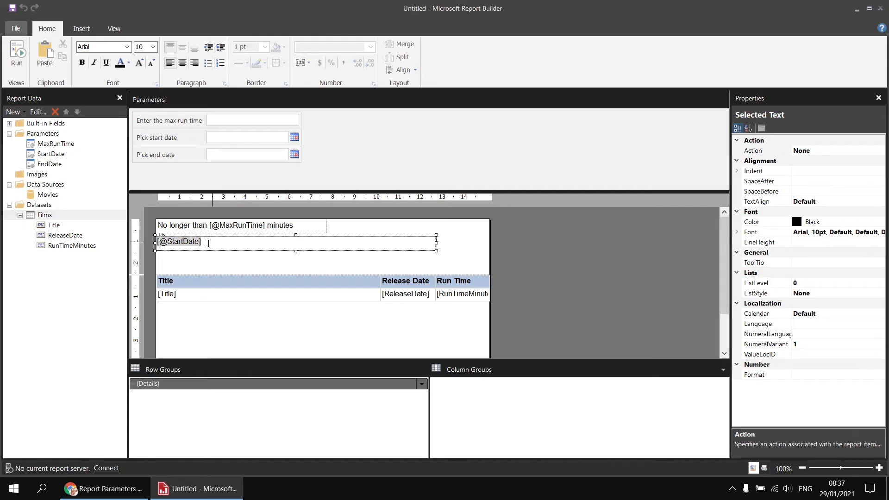
{"action": "type", "text": "Released betwe"}
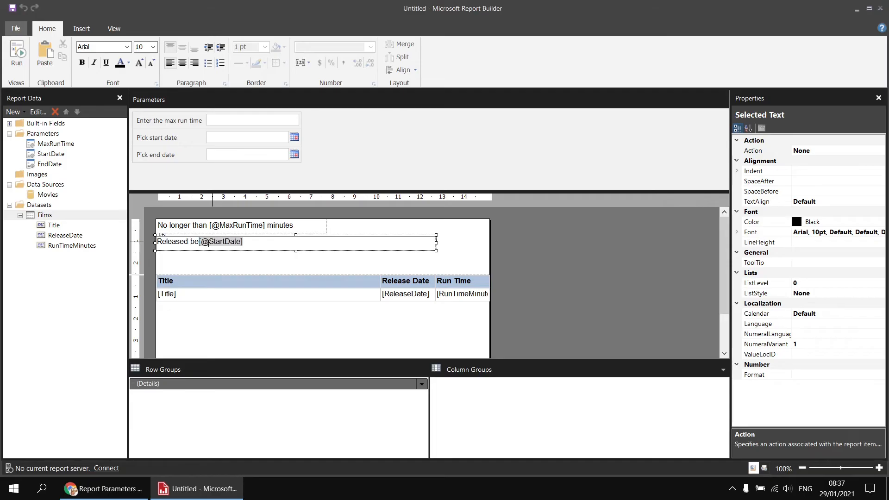
{"action": "type", "text": "en [@StartDate]"}
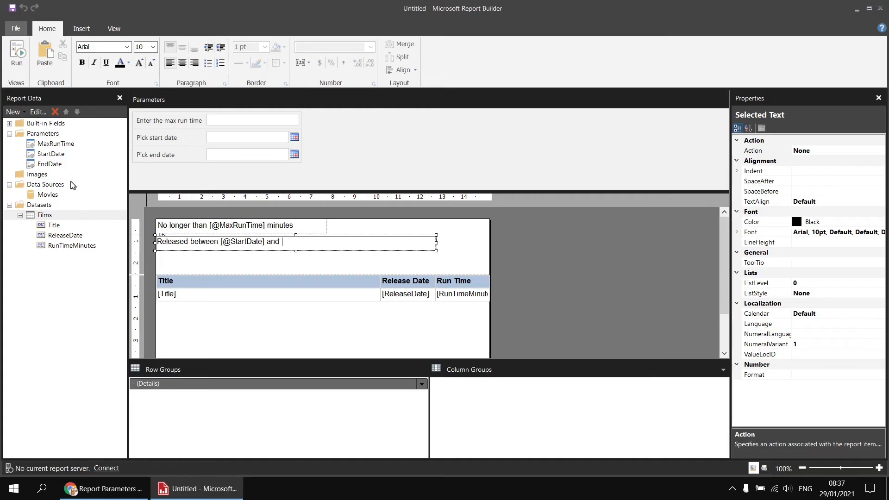
{"action": "left_click", "coordinate": [50, 164]}
{"action": "left_click_drag", "start_coordinate": [54, 168], "coordinate": [293, 244]}
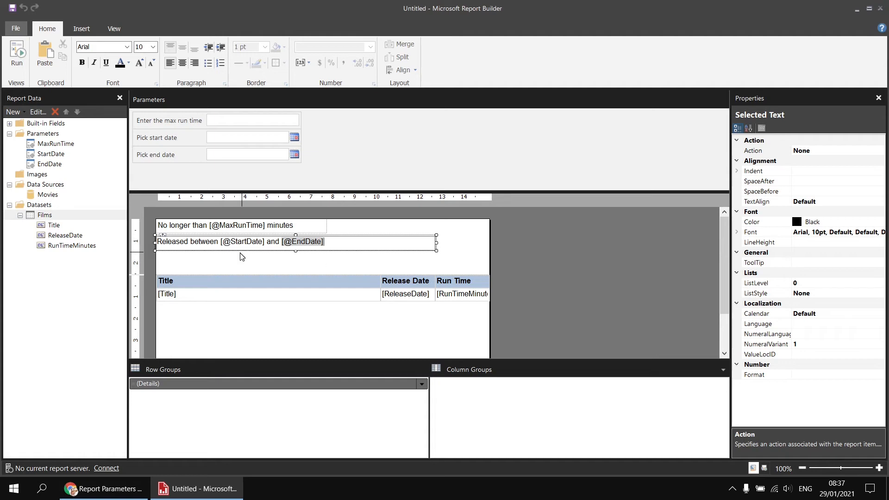
{"action": "left_click", "coordinate": [261, 265]}
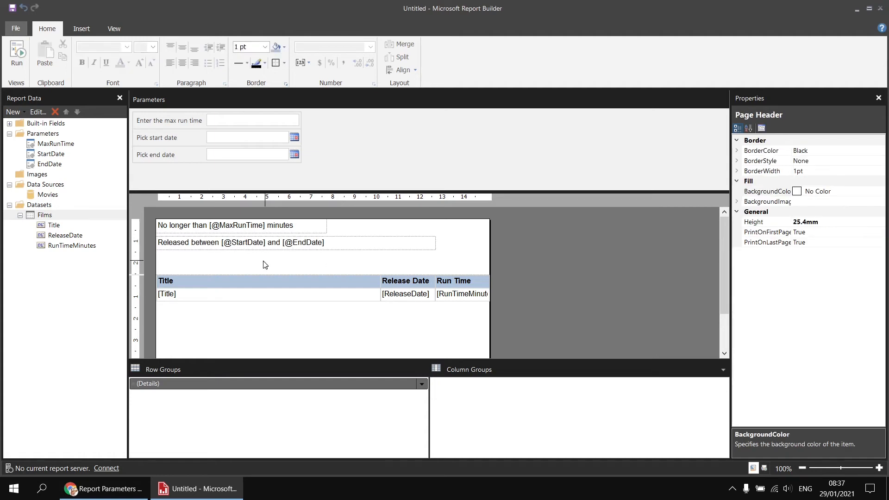
Run the report with a max run time of 123, start date 01/01/1900 and end date 01/01/2000 to check the header text
{"action": "left_click", "coordinate": [13, 57]}
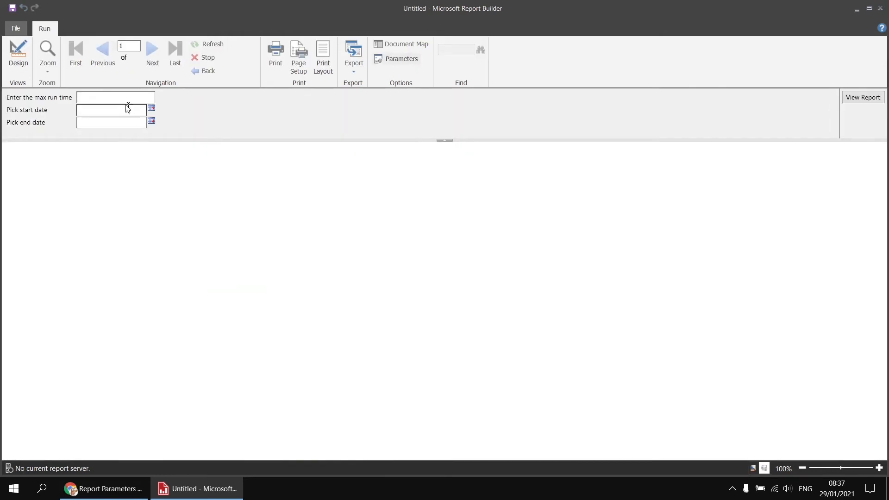
{"action": "left_click", "coordinate": [115, 98]}
{"action": "type", "text": "123"}
{"action": "left_click", "coordinate": [111, 111]}
{"action": "key", "text": "Tab"}
{"action": "key", "text": "BackSpace"}
{"action": "key", "text": "BackSpace"}
{"action": "key", "text": "Return"}
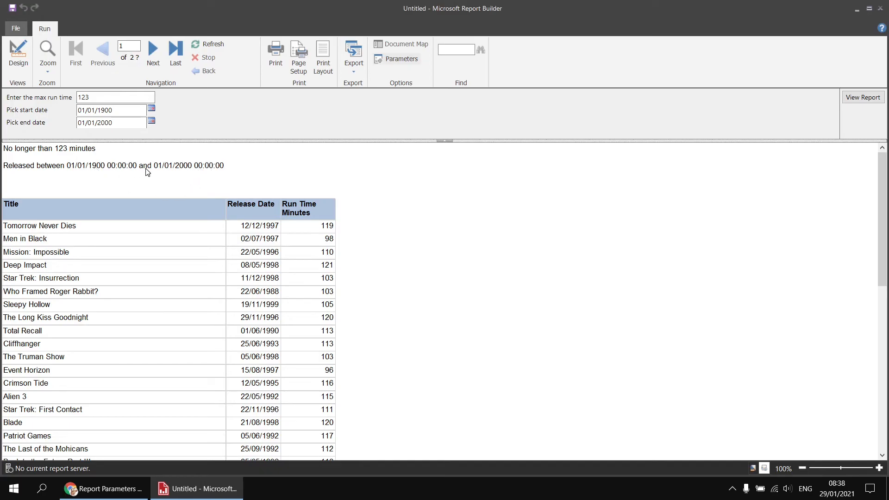
Return to the report design and apply the Date format to the StartDate and EndDate placeholders in the header text box
{"action": "left_click", "coordinate": [18, 56]}
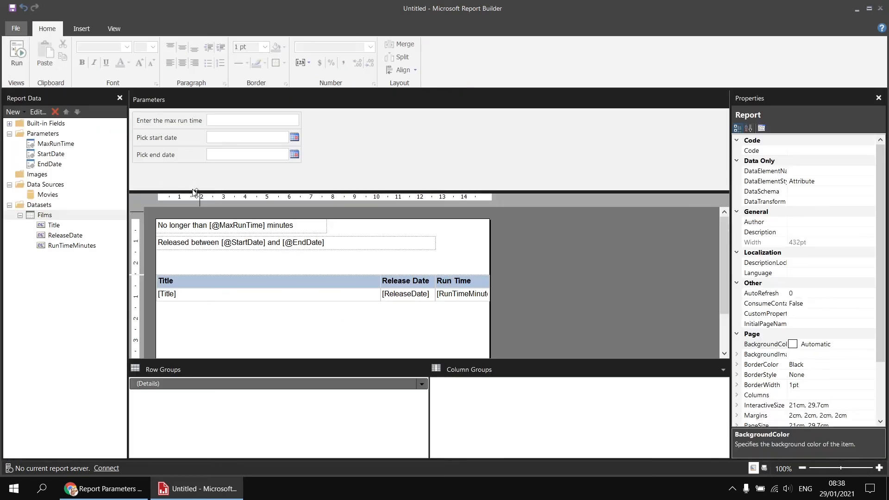
{"action": "double_click", "coordinate": [242, 242]}
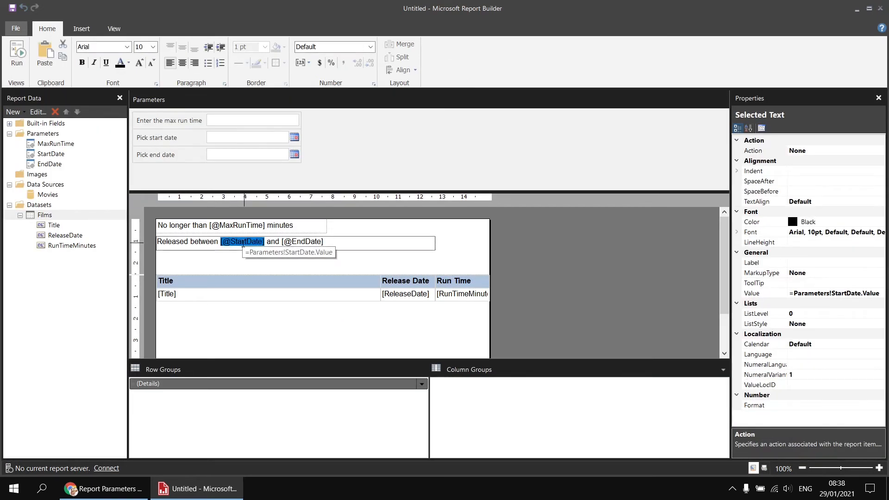
{"action": "left_click", "coordinate": [371, 47]}
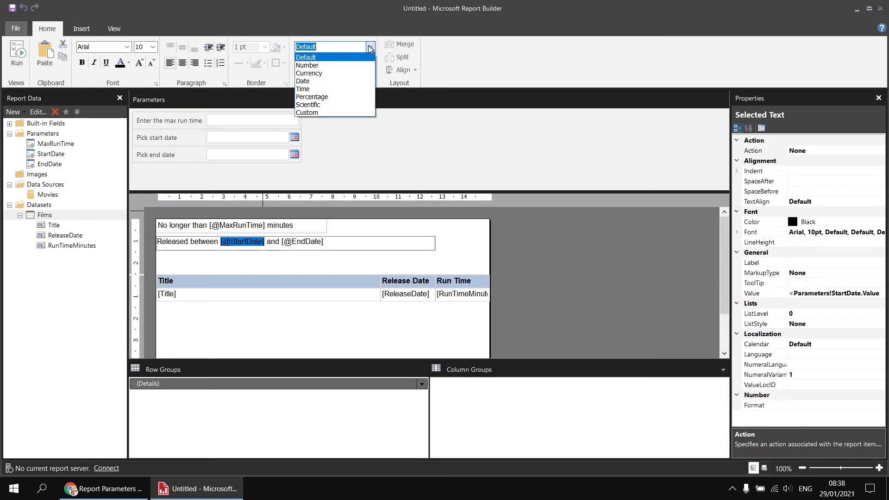
{"action": "left_click", "coordinate": [318, 81]}
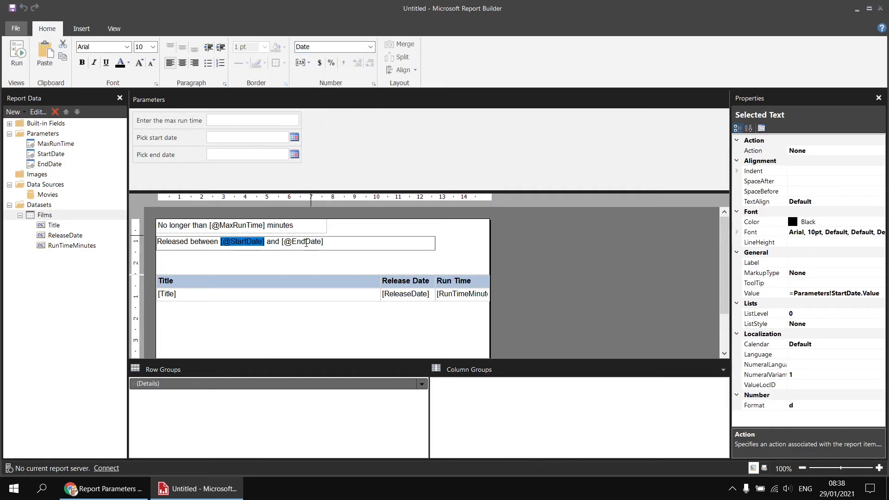
{"action": "double_click", "coordinate": [305, 242]}
{"action": "left_click", "coordinate": [370, 47]}
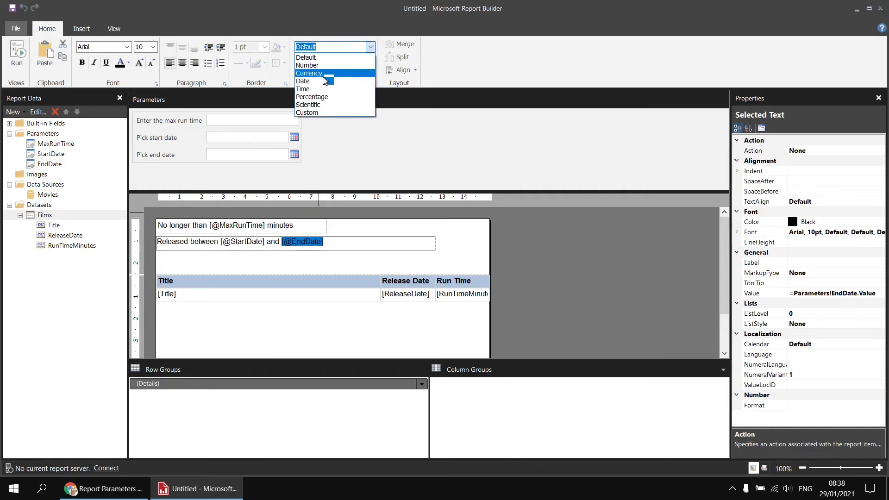
{"action": "left_click", "coordinate": [315, 81]}
{"action": "left_click", "coordinate": [462, 244]}
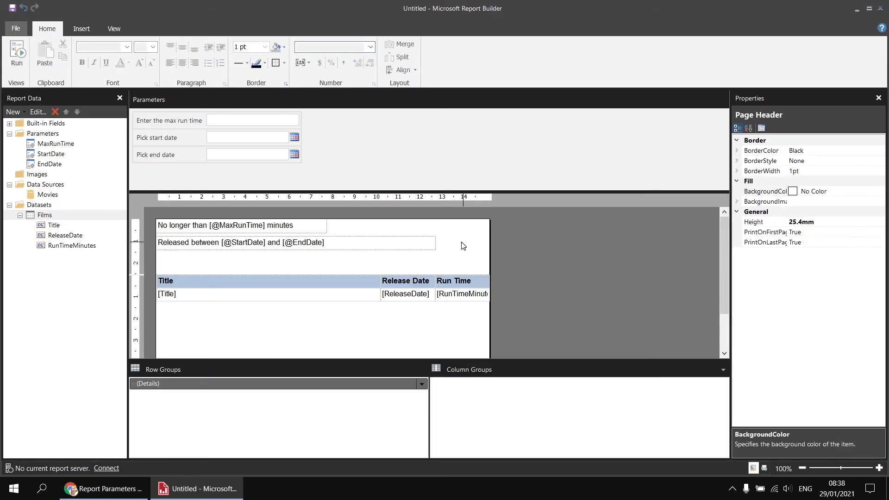
Run the report with a max run time of 123, start date 01/01/2000 and end date 01/01/2010 to check the header dates
{"action": "left_click", "coordinate": [16, 51]}
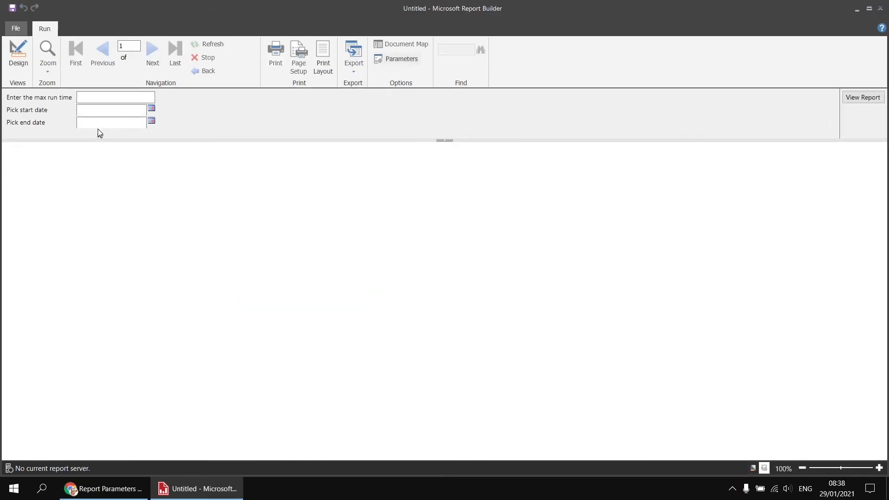
{"action": "left_click", "coordinate": [101, 98]}
{"action": "type", "text": "123"}
{"action": "left_click", "coordinate": [113, 111]}
{"action": "type", "text": "1/01/2000"}
{"action": "key", "text": "Tab"}
{"action": "type", "text": "1 jan 2010"}
{"action": "key", "text": "Return"}
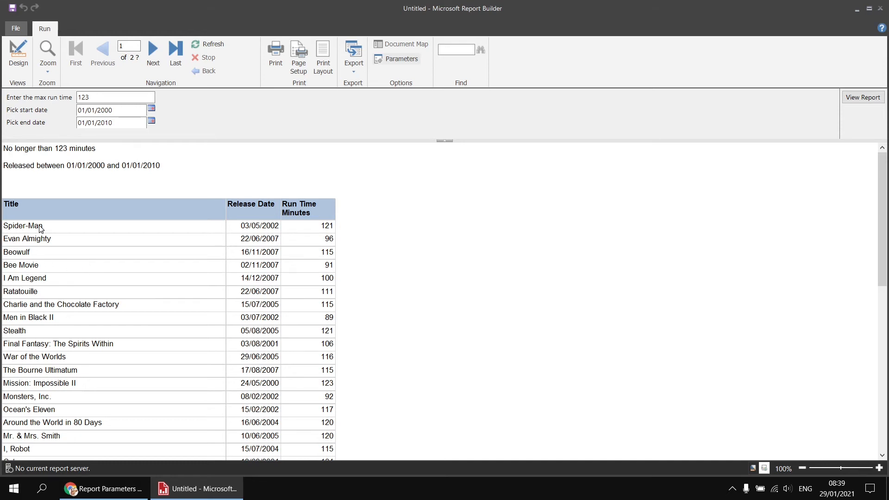
Switch to the published Report Parameters report in Chrome and view it with the title text "*king"
{"action": "left_click", "coordinate": [103, 490]}
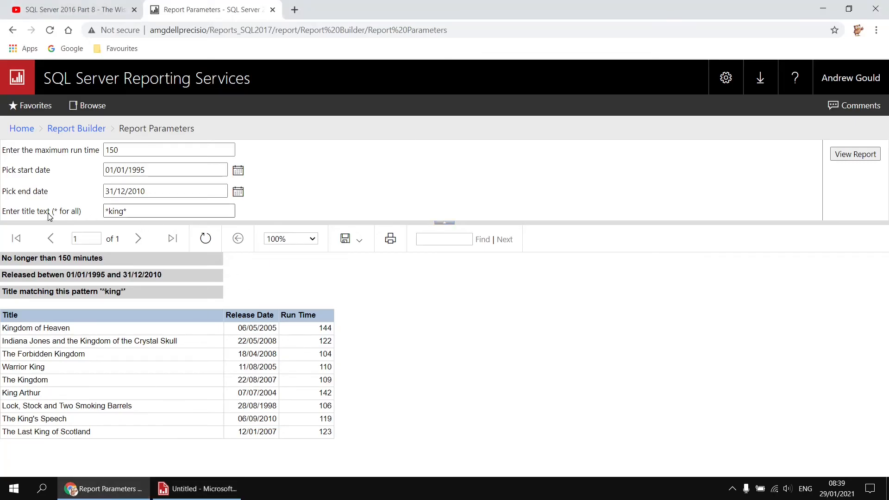
{"action": "left_click_drag", "start_coordinate": [109, 211], "coordinate": [131, 212]}
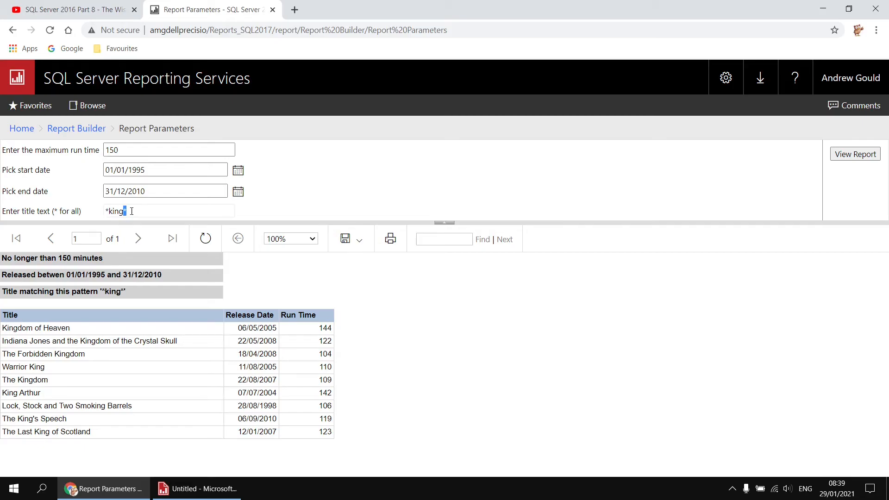
{"action": "left_click_drag", "start_coordinate": [132, 211], "coordinate": [108, 211]}
{"action": "left_click", "coordinate": [107, 211]}
{"action": "key", "text": "BackSpace"}
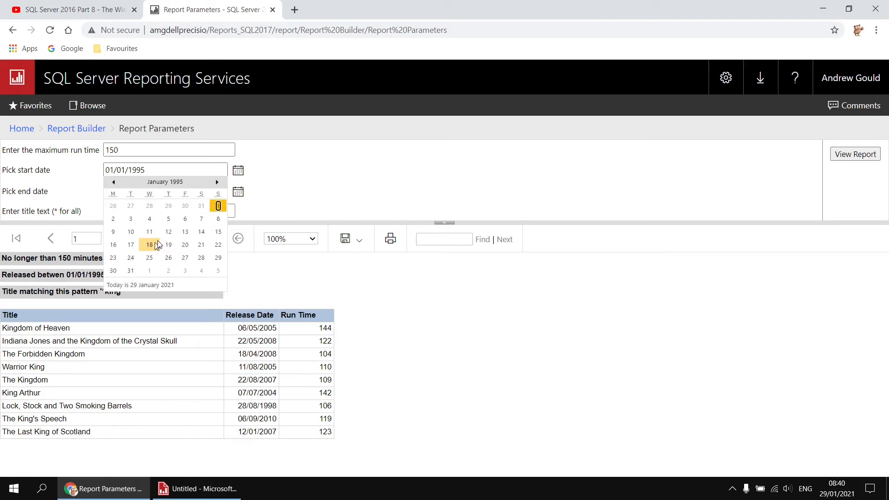
{"action": "left_click", "coordinate": [329, 205]}
{"action": "left_click", "coordinate": [864, 155]}
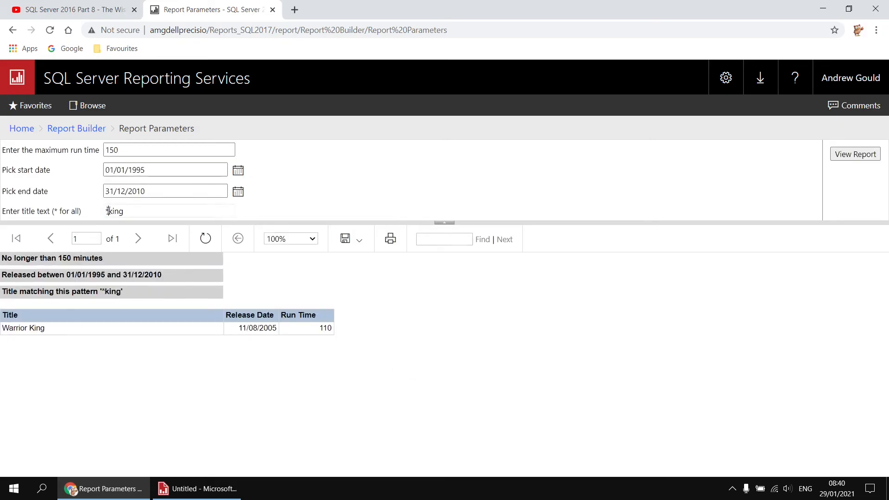
View the published report with the title text "king*" and again with just "*"
{"action": "key", "text": "Delete"}
{"action": "left_click", "coordinate": [836, 157]}
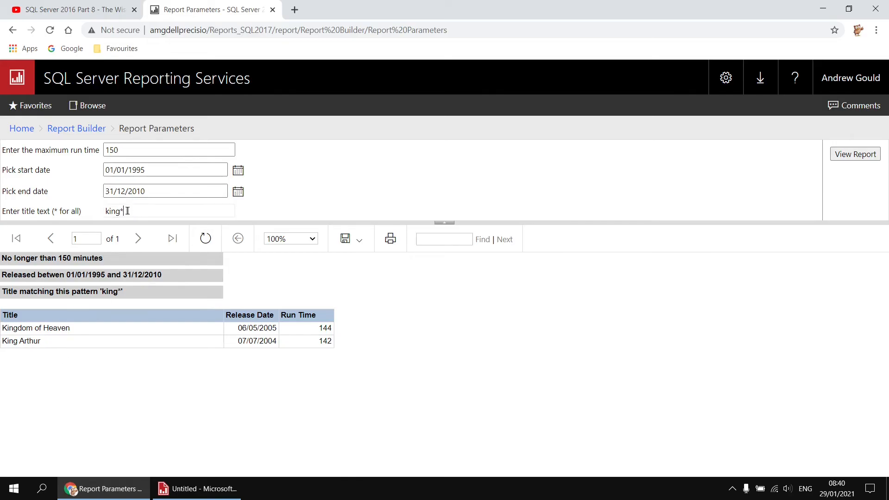
{"action": "left_click_drag", "start_coordinate": [127, 211], "coordinate": [102, 212]}
{"action": "type", "text": "*"}
{"action": "left_click", "coordinate": [841, 156]}
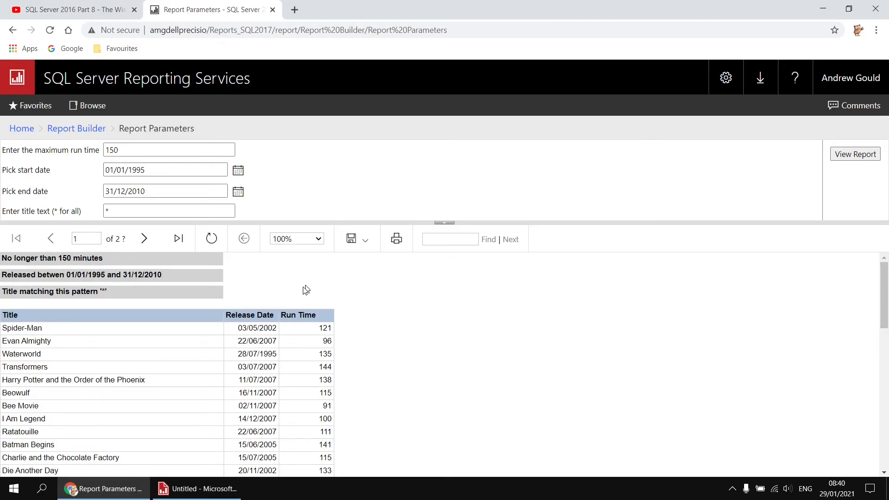
Switch back to the Report Builder design and add a text parameter named TitleText with the prompt "Enter title text (* to show all)"
{"action": "key", "text": "alt+Tab"}
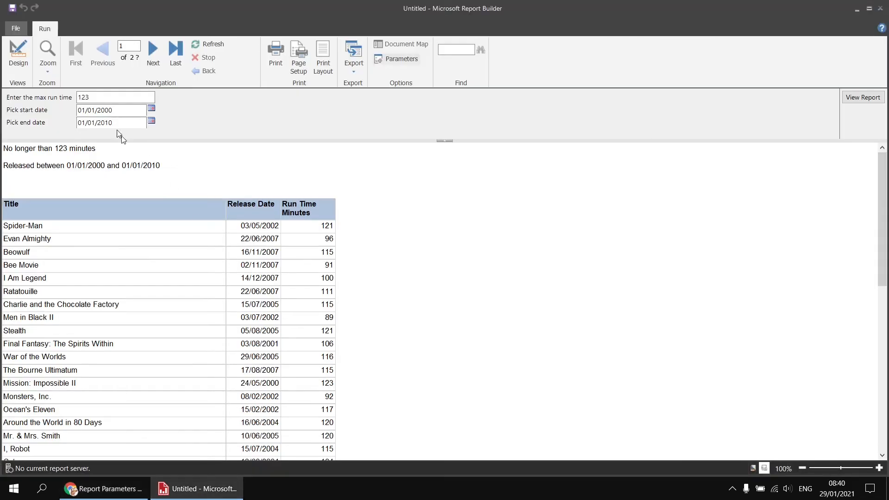
{"action": "left_click", "coordinate": [18, 54]}
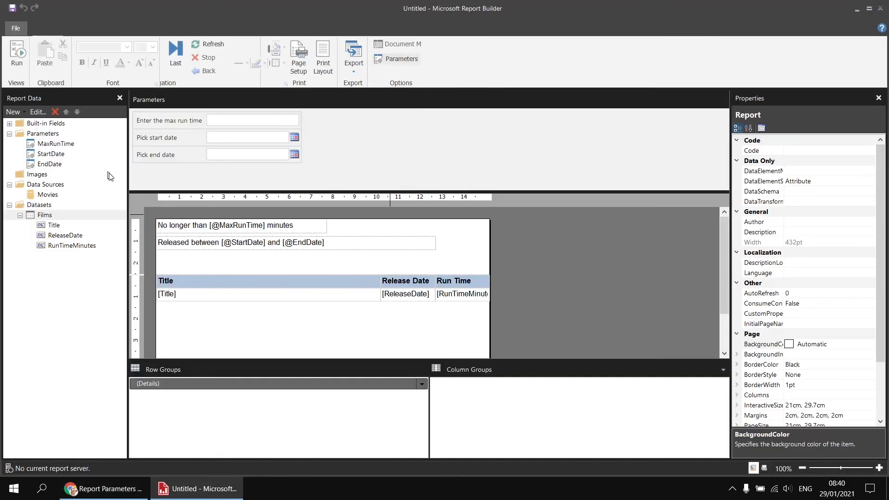
{"action": "right_click", "coordinate": [52, 135]}
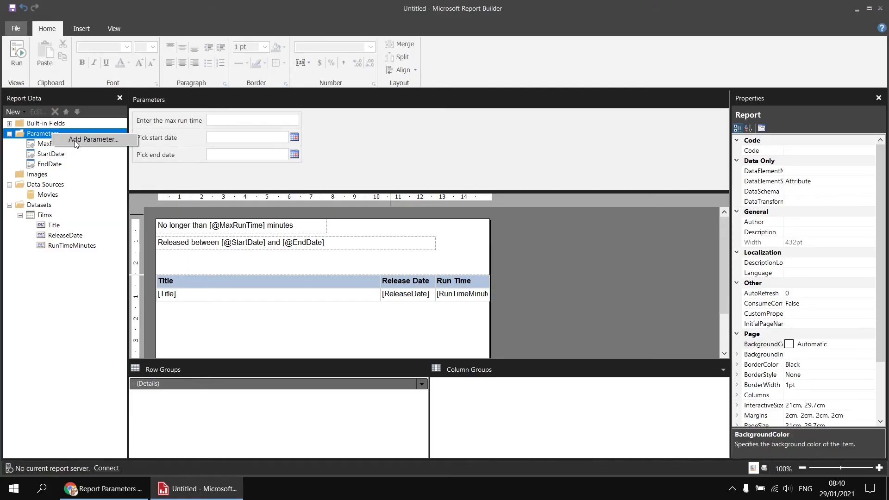
{"action": "left_click", "coordinate": [74, 140]}
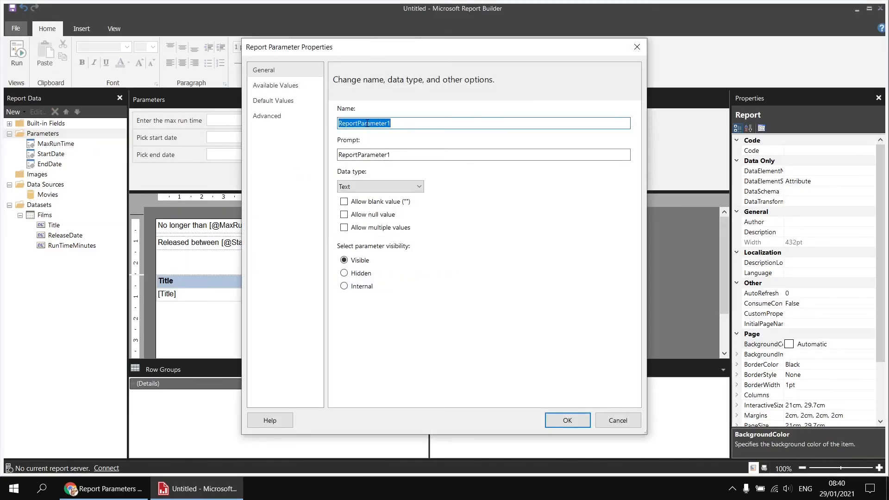
{"action": "type", "text": "TitleText"}
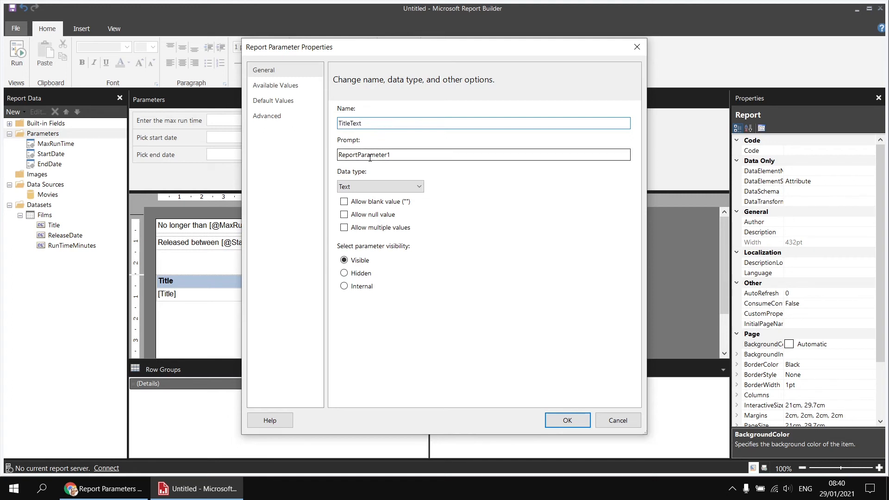
{"action": "double_click", "coordinate": [370, 155]}
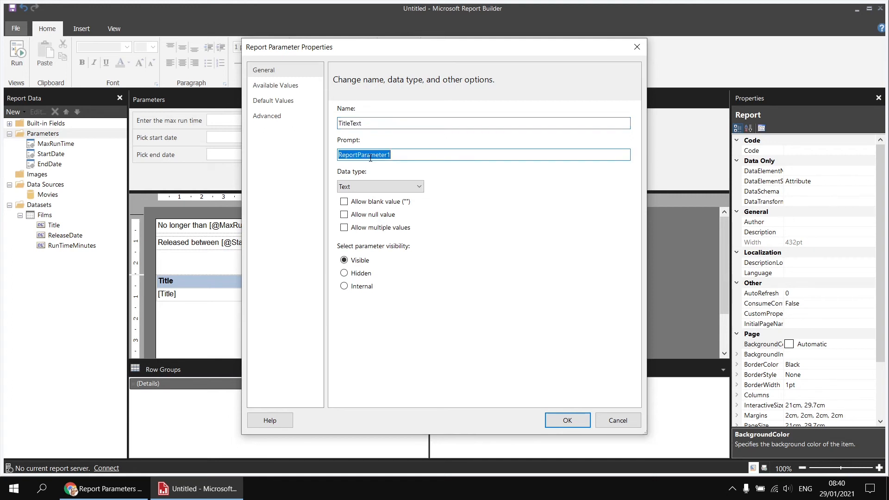
{"action": "type", "text": "Enter"}
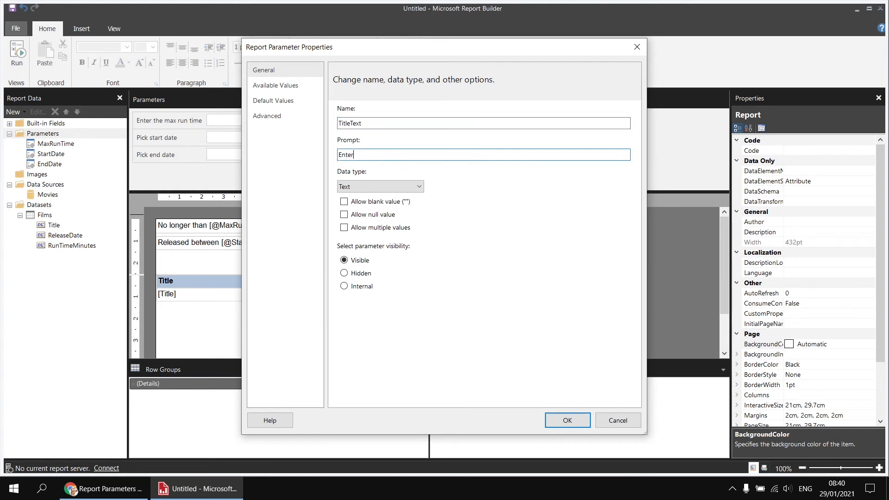
{"action": "type", "text": " title text (* to show all"}
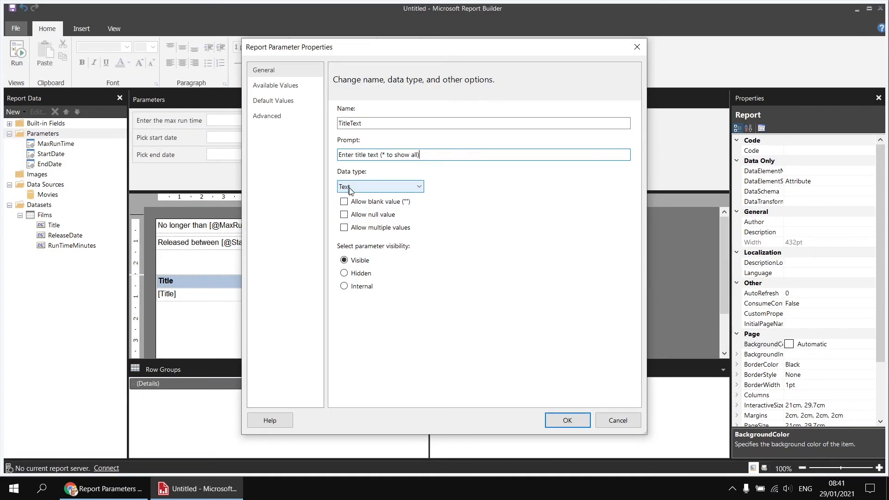
{"action": "left_click", "coordinate": [562, 421]}
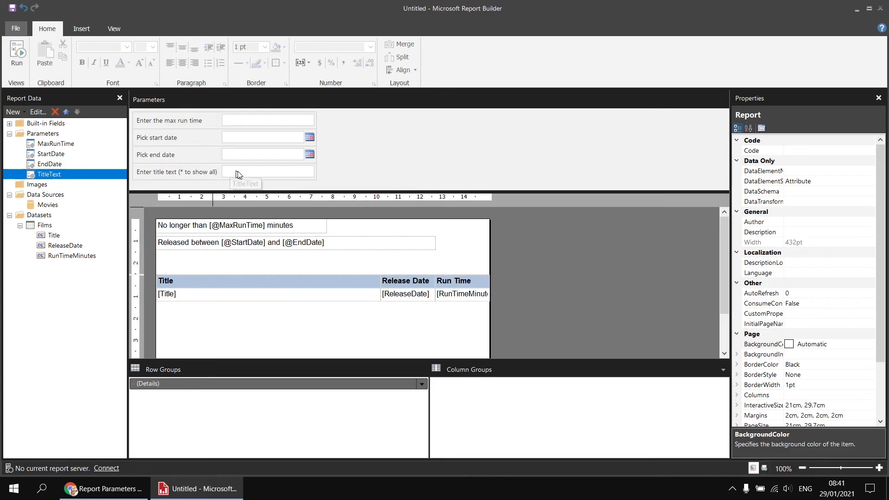
Add a third filter to the Films dataset on the Title field with the Like operator
{"action": "right_click", "coordinate": [48, 229]}
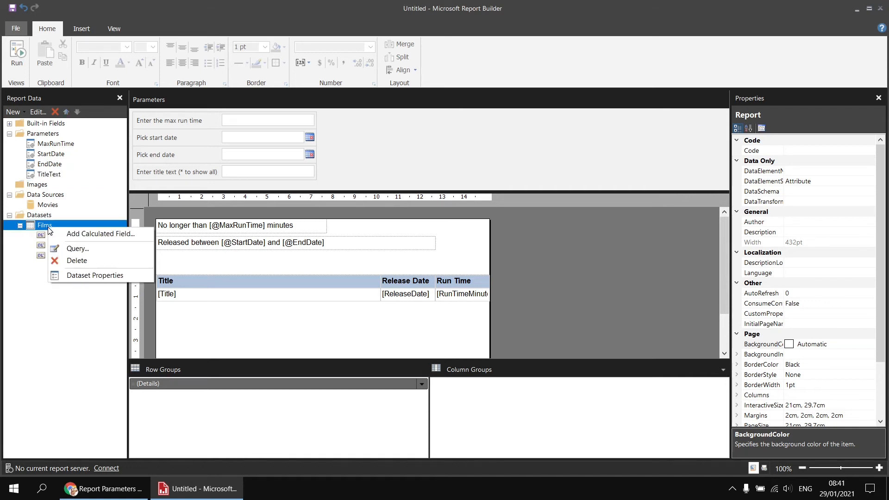
{"action": "left_click", "coordinate": [75, 276]}
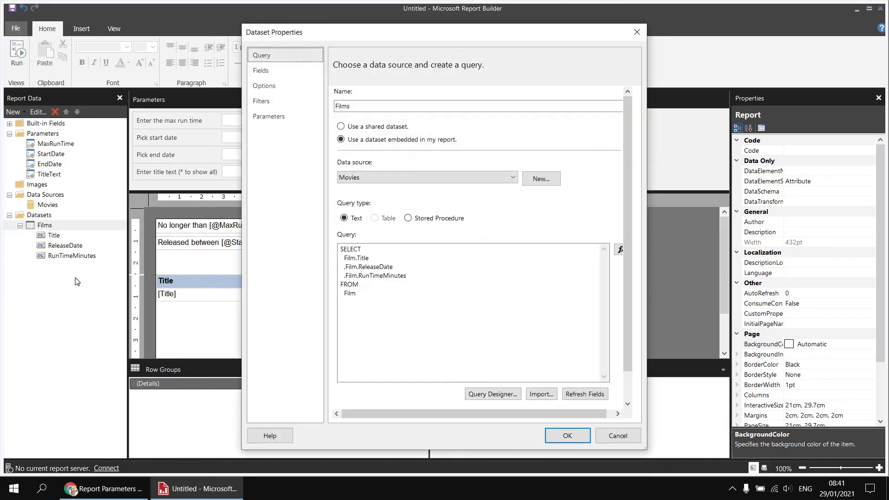
{"action": "left_click", "coordinate": [290, 103]}
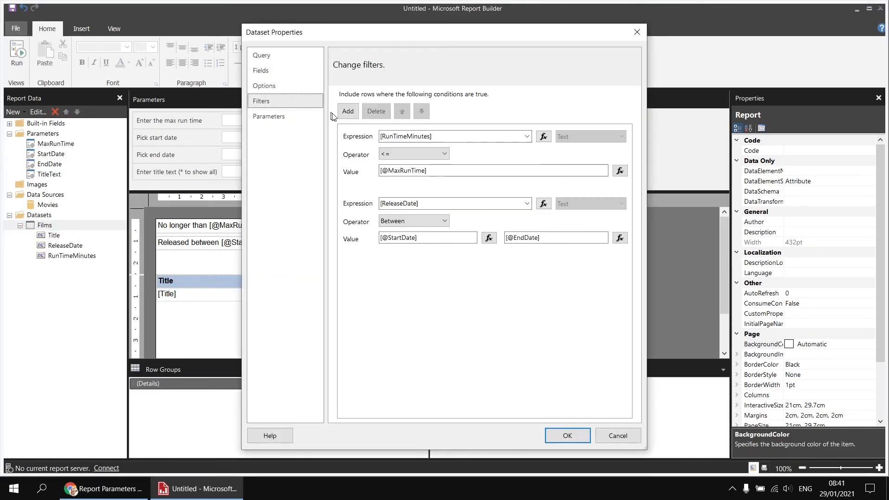
{"action": "left_click", "coordinate": [348, 111]}
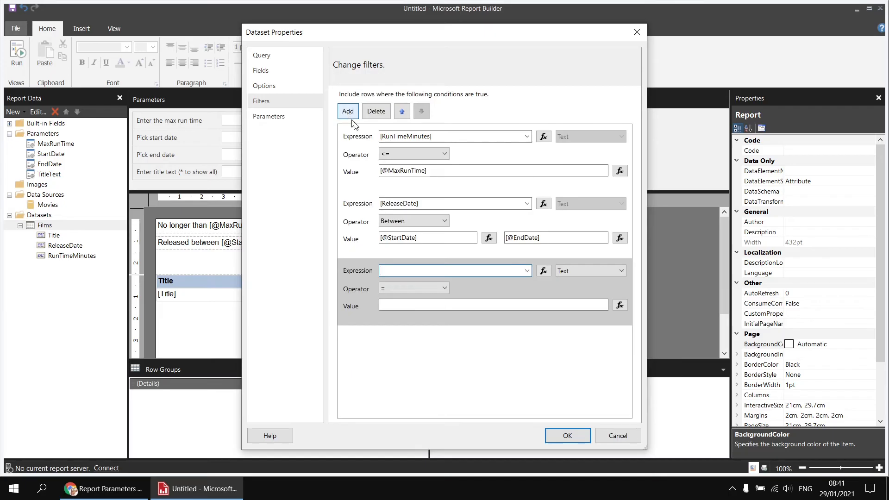
{"action": "left_click", "coordinate": [526, 270]}
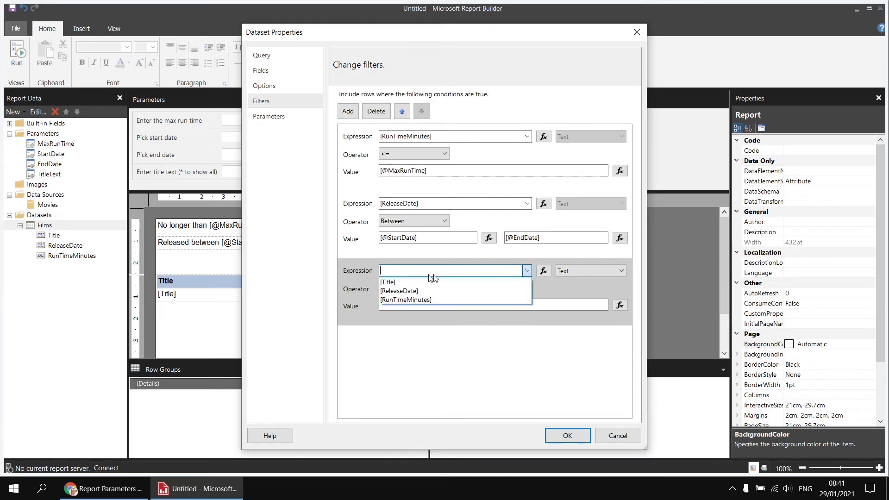
{"action": "left_click", "coordinate": [412, 280]}
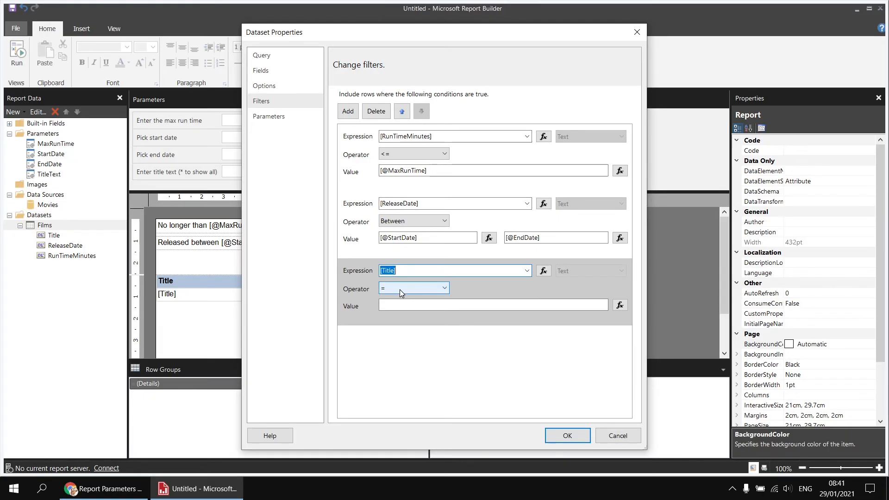
{"action": "left_click", "coordinate": [400, 290]}
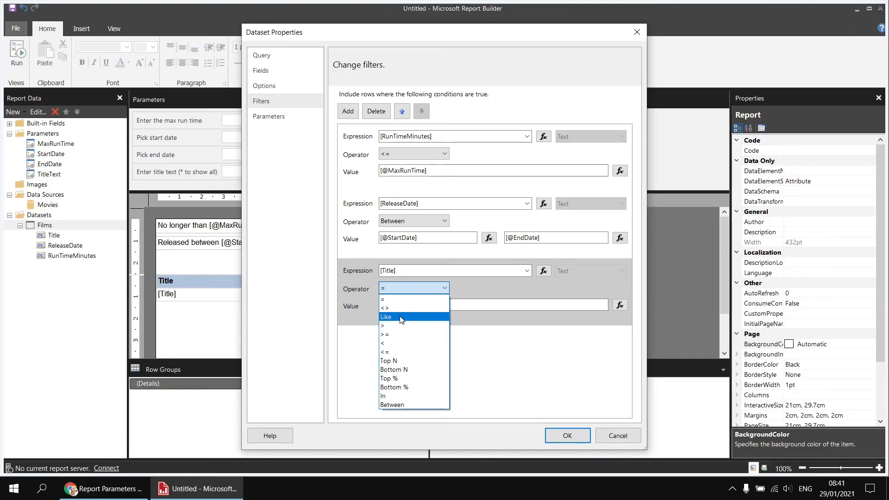
{"action": "left_click", "coordinate": [400, 318]}
Set the Title filter's value to the TitleText parameter through an expression
{"action": "left_click", "coordinate": [394, 306]}
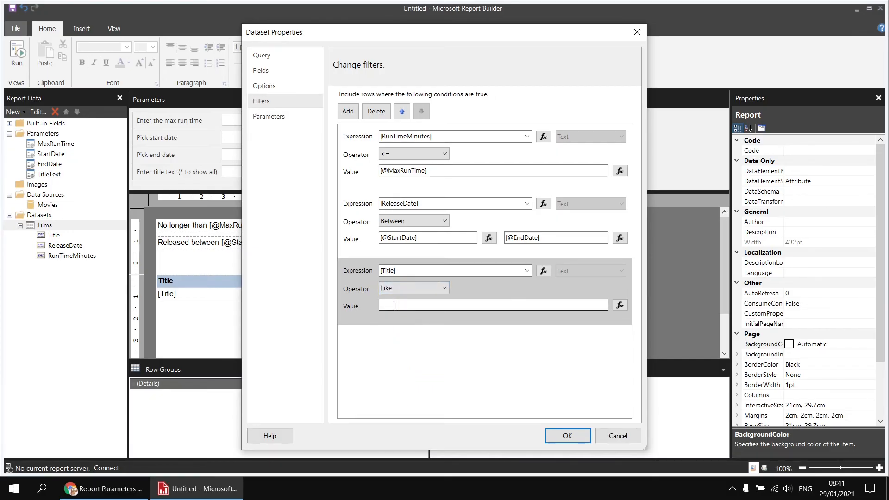
{"action": "left_click", "coordinate": [619, 306]}
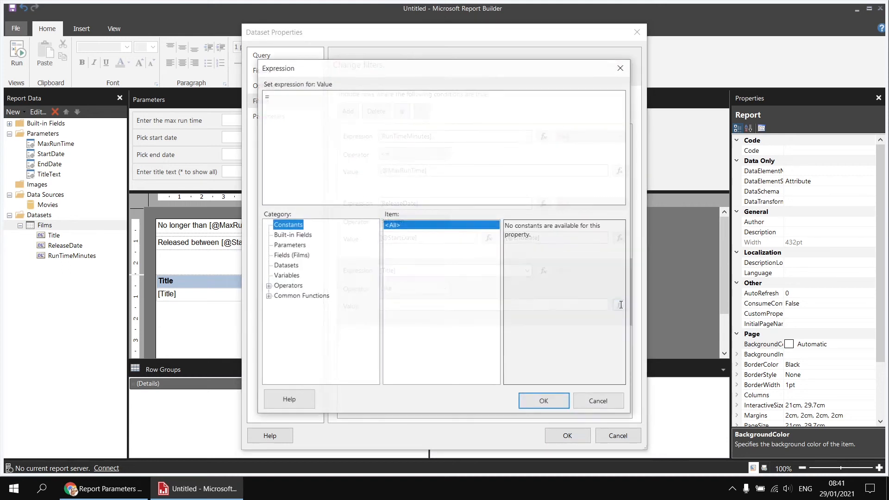
{"action": "left_click", "coordinate": [286, 246]}
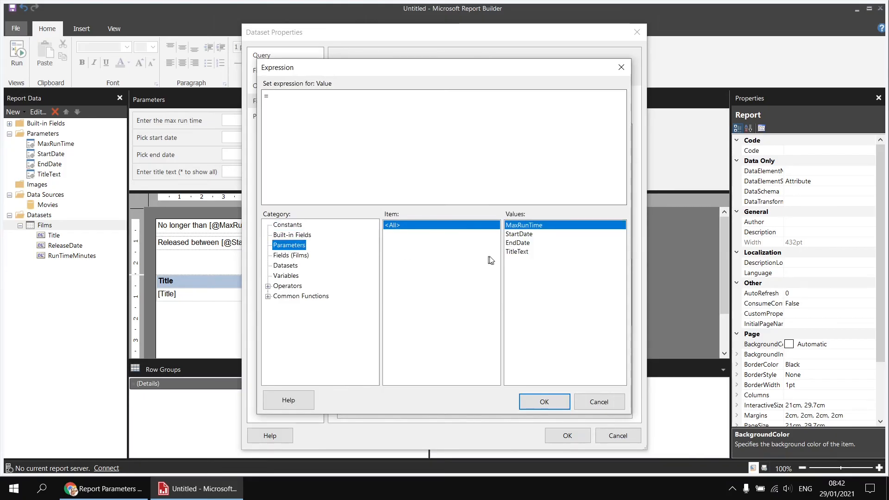
{"action": "double_click", "coordinate": [518, 252]}
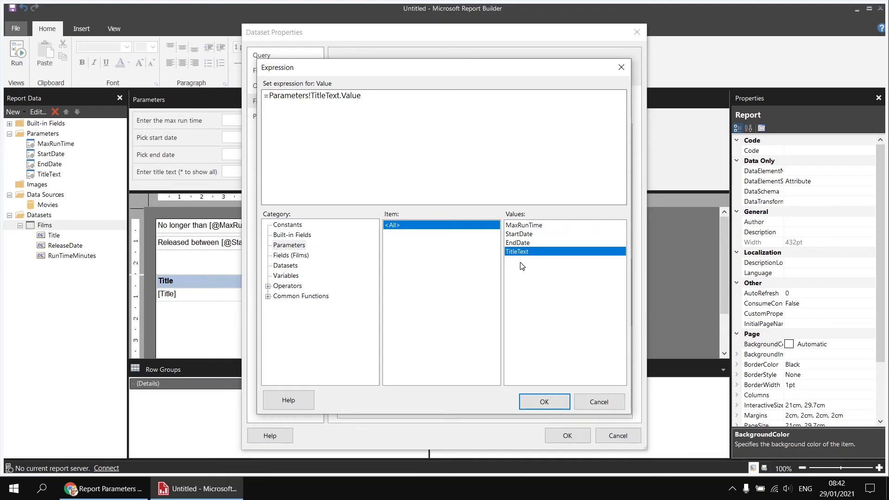
{"action": "left_click", "coordinate": [545, 401]}
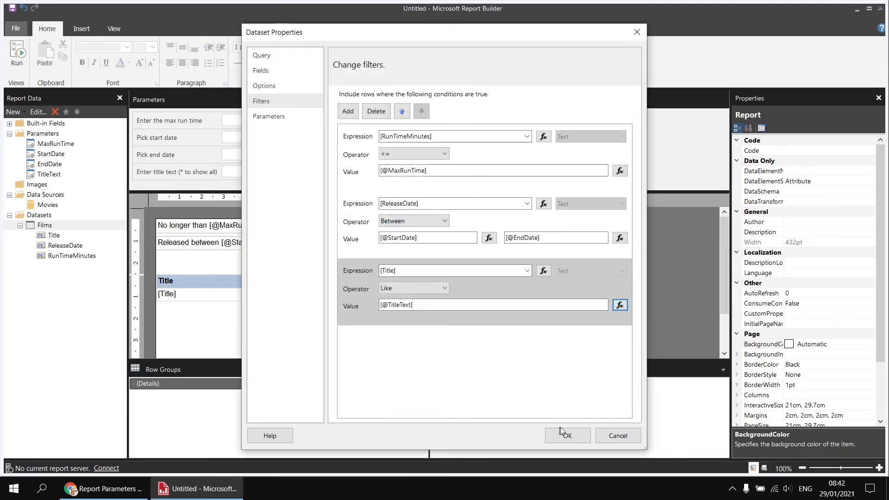
Apply the Films dataset filters and run the report with max run time 150, start date 1/1/1990 and end date 29/01/2021
{"action": "left_click", "coordinate": [567, 436]}
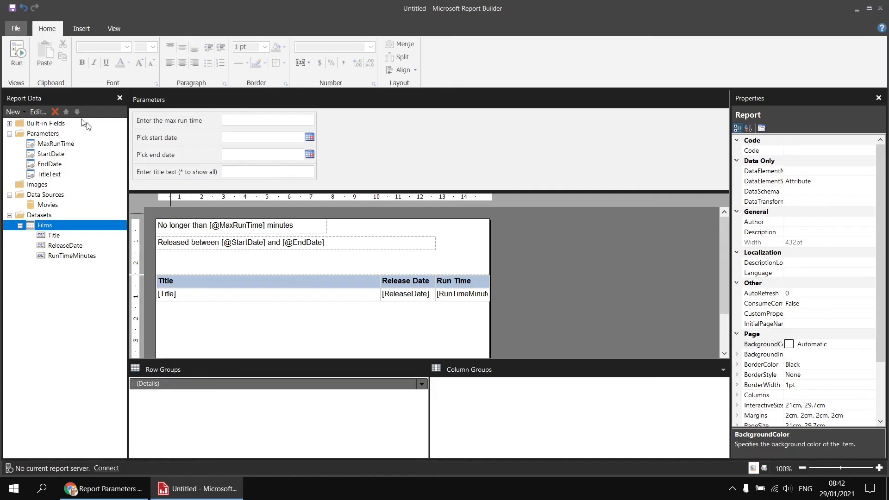
{"action": "left_click", "coordinate": [19, 59]}
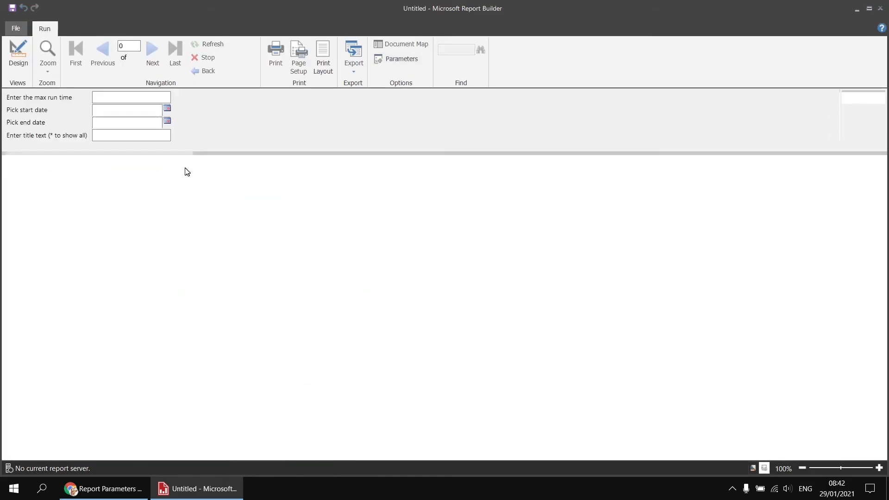
{"action": "left_click", "coordinate": [127, 96]}
{"action": "type", "text": "15"}
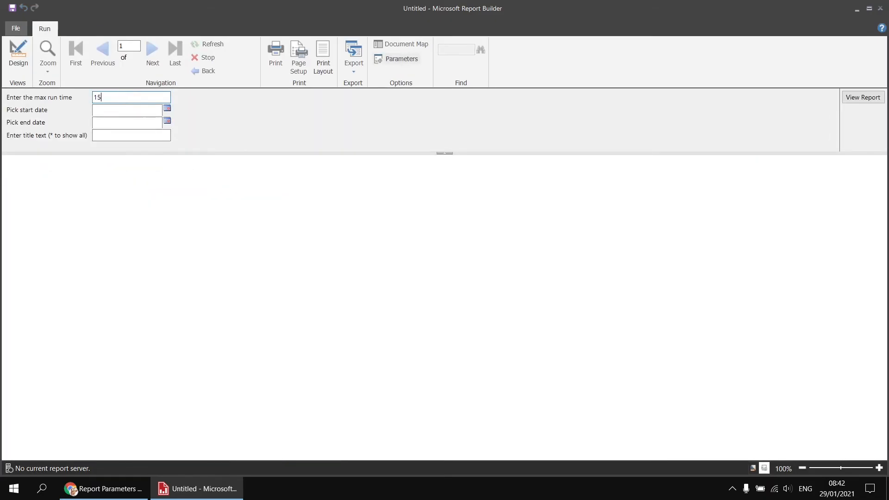
{"action": "type", "text": "0"}
{"action": "key", "text": "Tab"}
{"action": "type", "text": "1/1/1"}
{"action": "key", "text": "BackSpace"}
{"action": "key", "text": "BackSpace"}
{"action": "type", "text": "/1990"}
{"action": "left_click", "coordinate": [167, 120]}
{"action": "left_click", "coordinate": [170, 199]}
Enter the title text "*star*" and view the report
{"action": "left_click", "coordinate": [125, 137]}
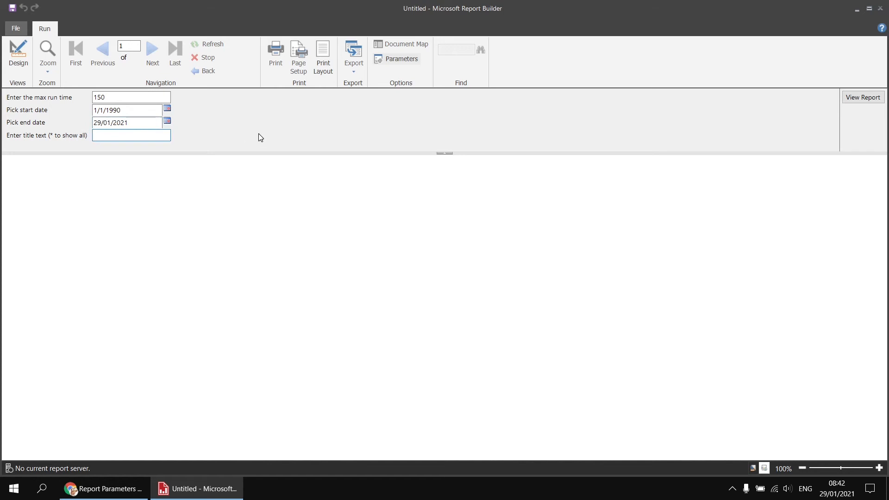
{"action": "type", "text": "*sta"}
{"action": "type", "text": "%"}
{"action": "key", "text": "BackSpace"}
{"action": "left_click", "coordinate": [856, 100]}
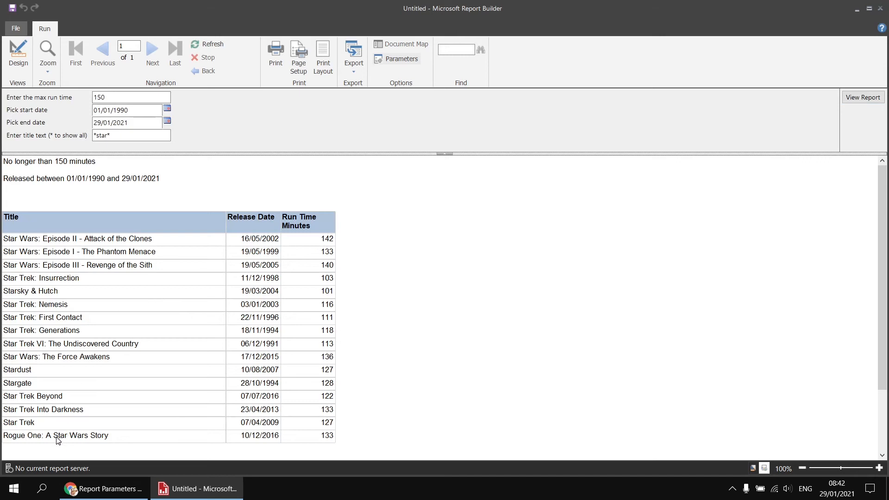
View the report with the title text "star*" and again with "*star"
{"action": "left_click", "coordinate": [99, 136]}
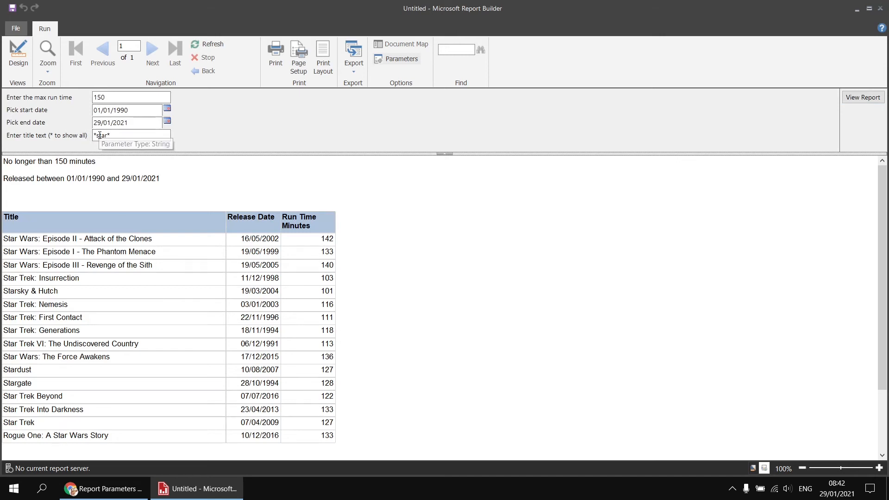
{"action": "left_click_drag", "start_coordinate": [96, 135], "coordinate": [94, 135]}
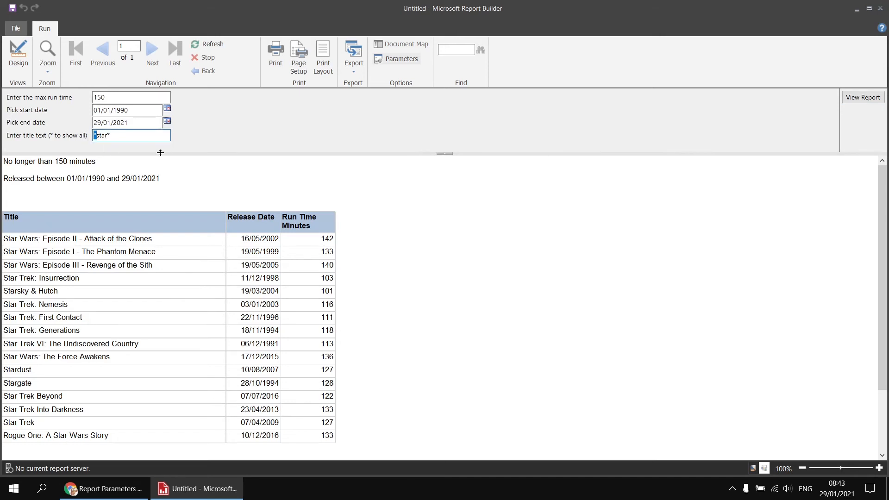
{"action": "key", "text": "Delete"}
{"action": "left_click", "coordinate": [863, 98]}
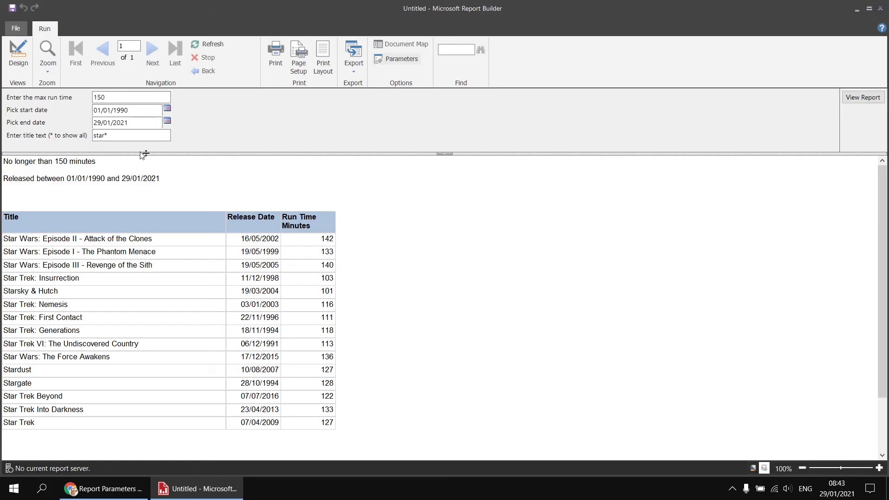
{"action": "left_click", "coordinate": [106, 135]}
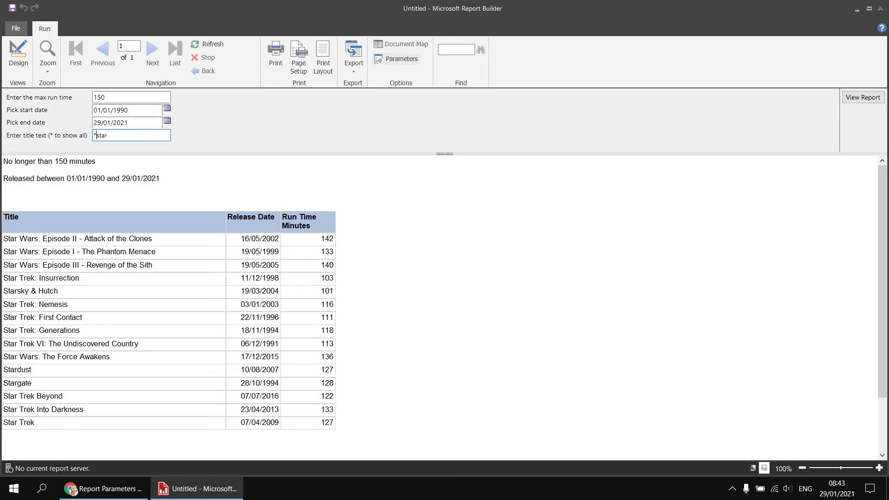
{"action": "left_click", "coordinate": [852, 100]}
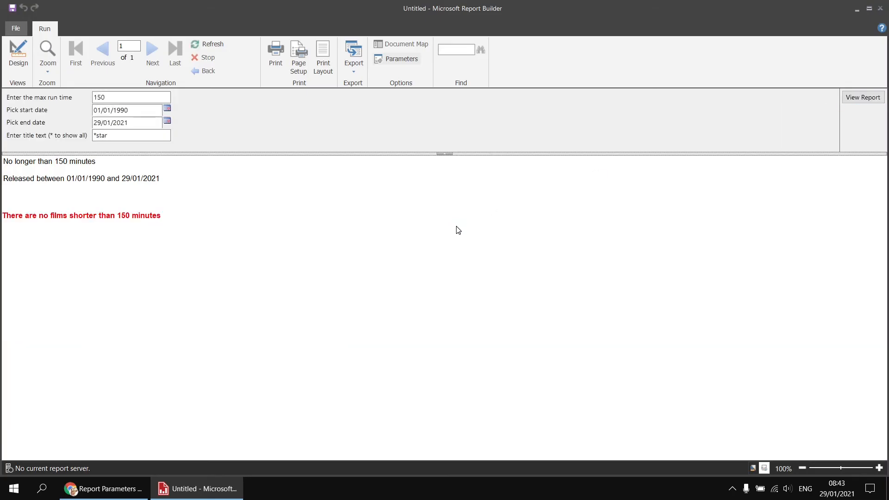
View the report with the title text "*king" and again with just "*"
{"action": "left_click", "coordinate": [100, 137]}
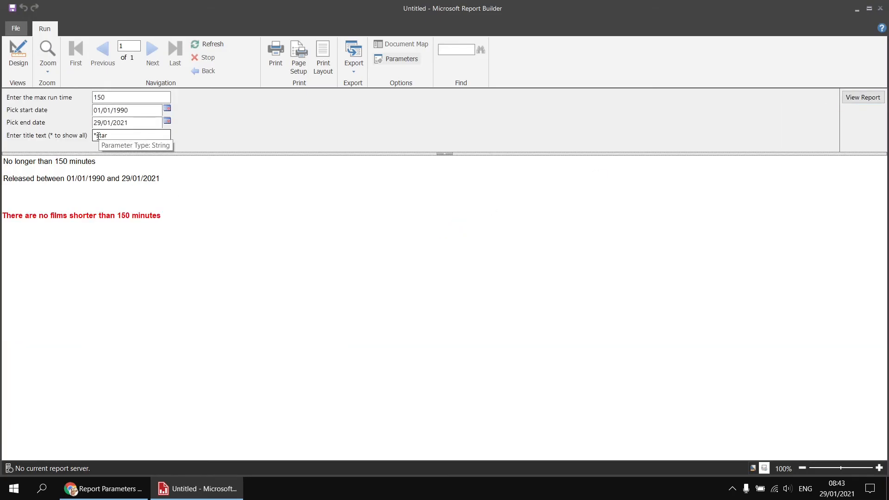
{"action": "left_click_drag", "start_coordinate": [105, 136], "coordinate": [97, 135]}
{"action": "type", "text": "king"}
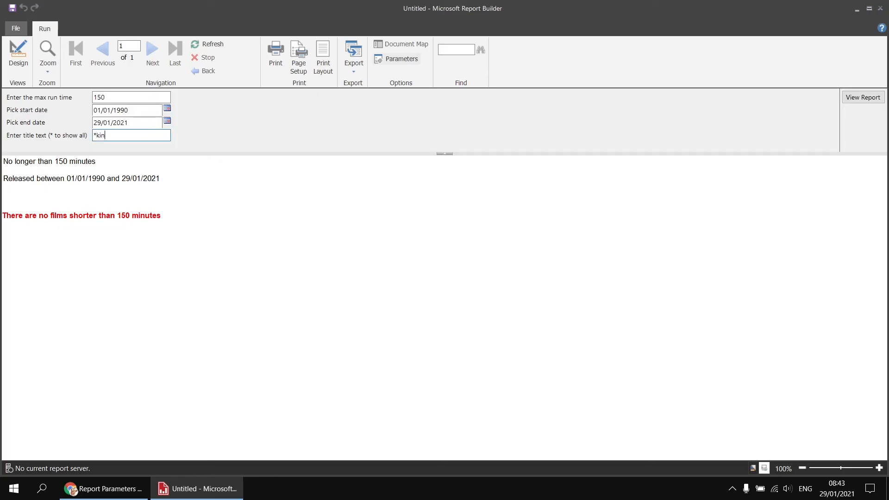
{"action": "left_click", "coordinate": [872, 99]}
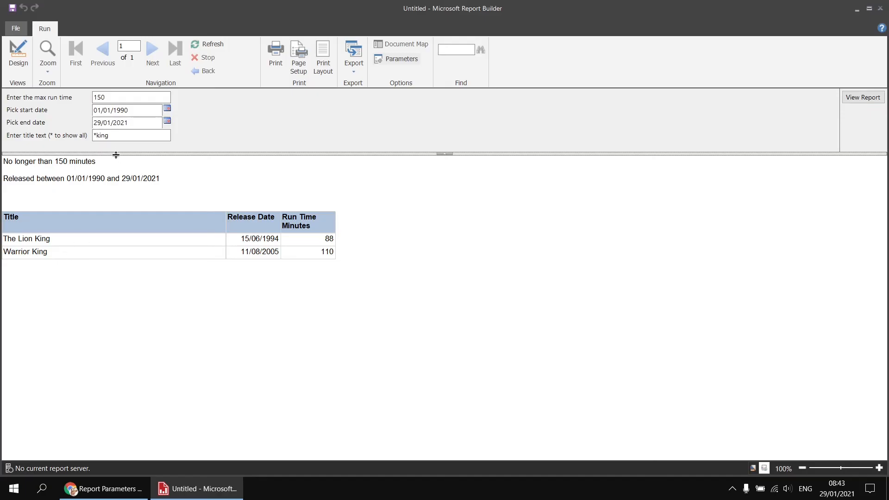
{"action": "left_click_drag", "start_coordinate": [114, 135], "coordinate": [92, 138]}
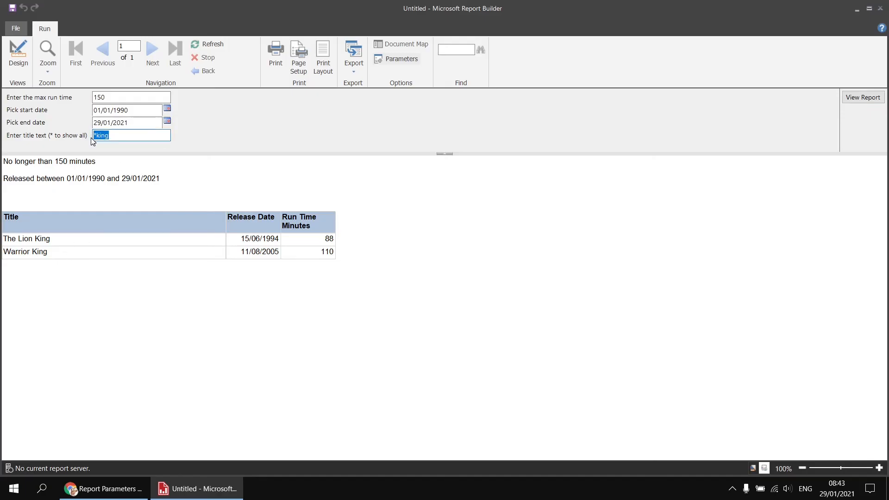
{"action": "type", "text": "*"}
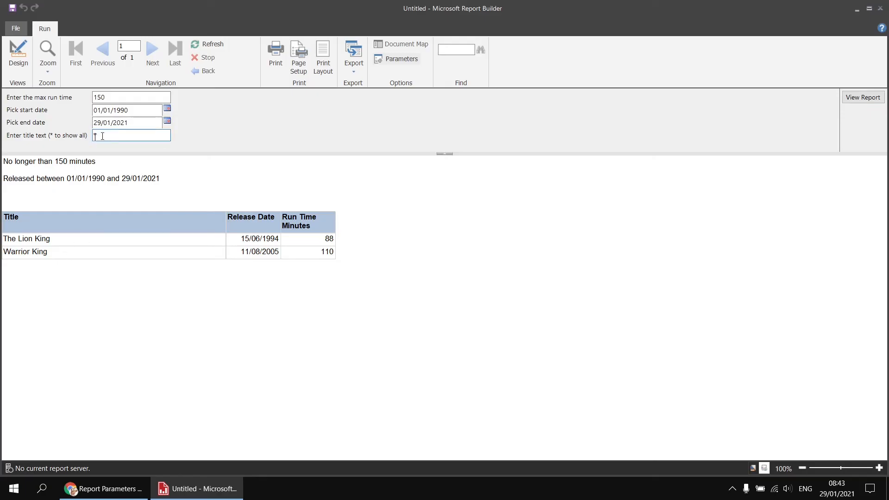
{"action": "left_click", "coordinate": [857, 98]}
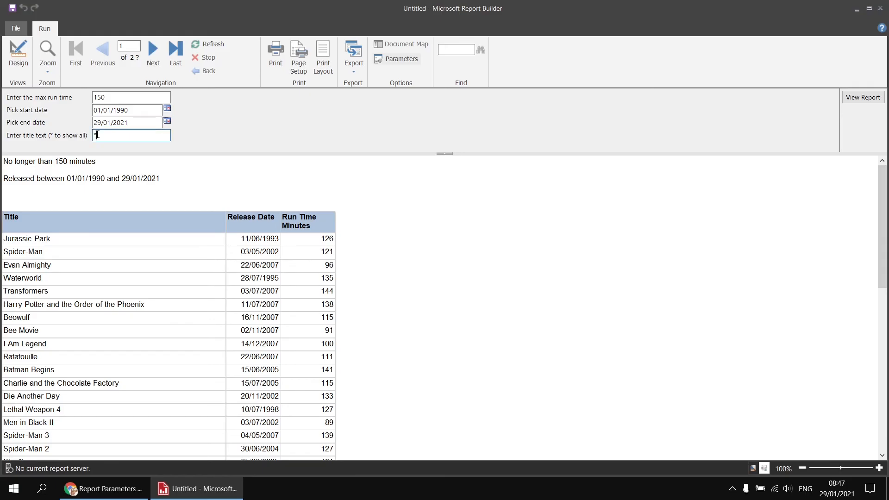
Replace the title text with "star" without wildcards and return to the report design
{"action": "double_click", "coordinate": [113, 135]}
{"action": "type", "text": "star"}
{"action": "left_click", "coordinate": [17, 61]}
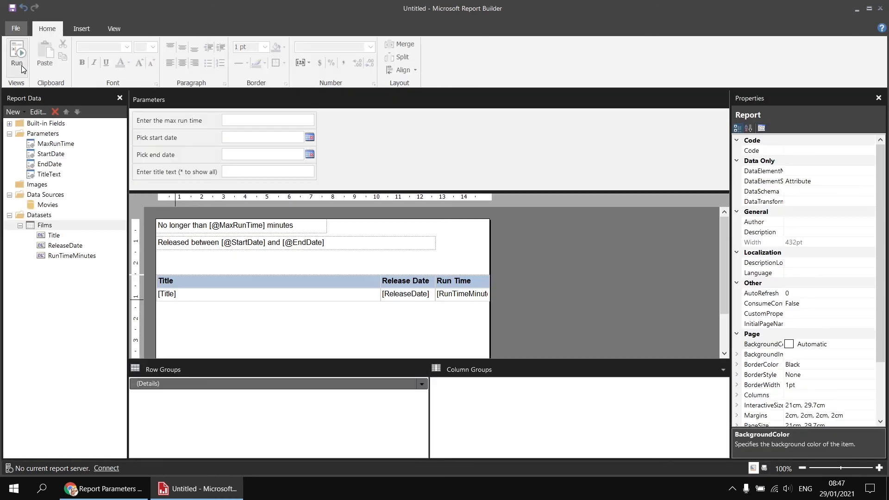
Change the value of the Films dataset's Title filter to the expression ="*" & Parameters!TitleText.Value & "*"
{"action": "right_click", "coordinate": [62, 227]}
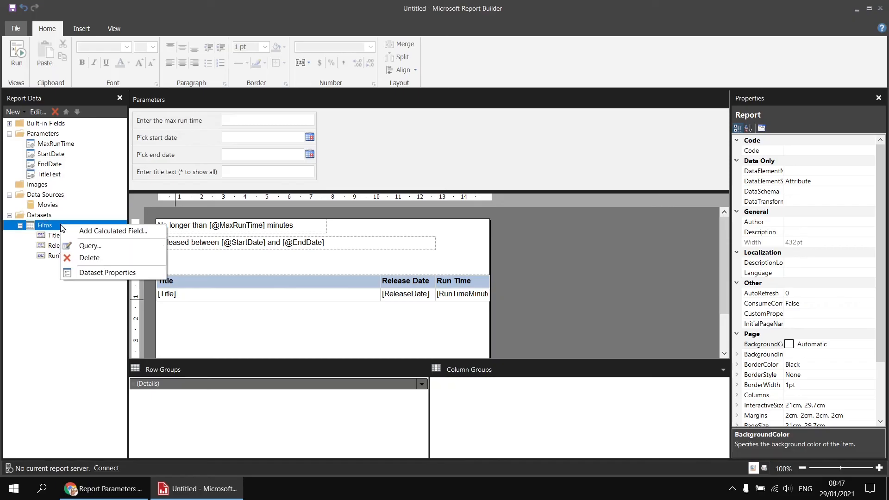
{"action": "left_click", "coordinate": [112, 274]}
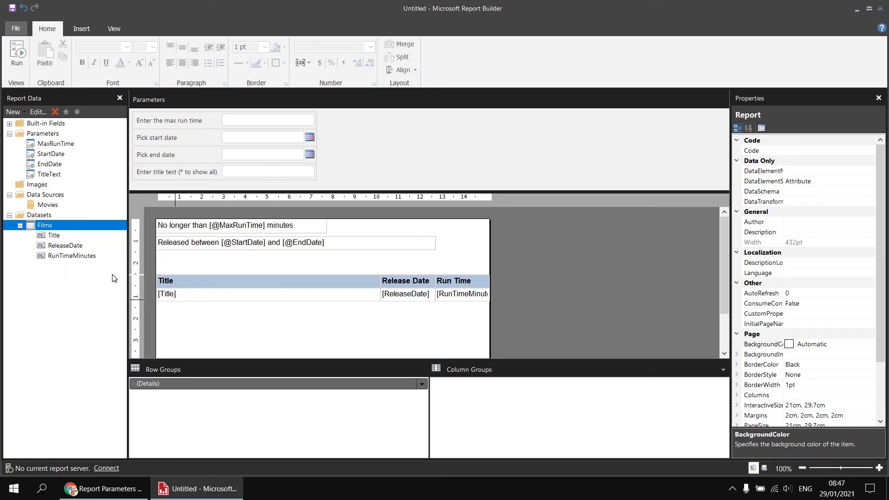
{"action": "left_click", "coordinate": [281, 104]}
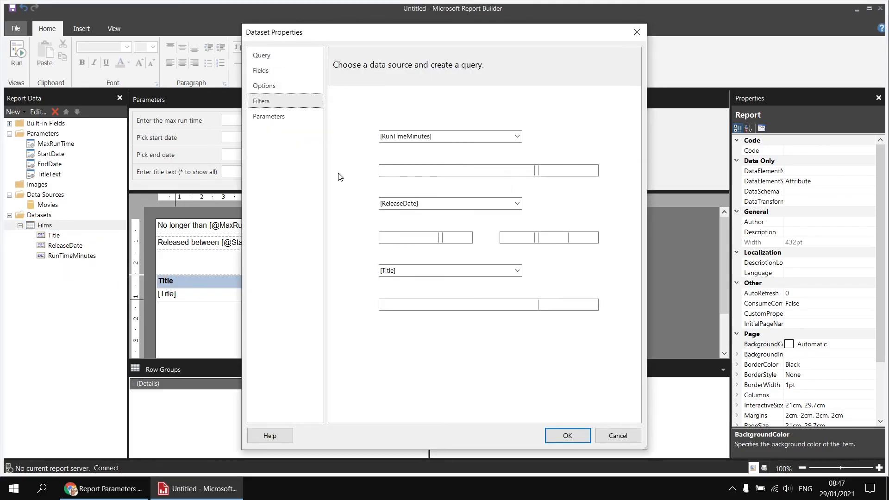
{"action": "left_click", "coordinate": [442, 306]}
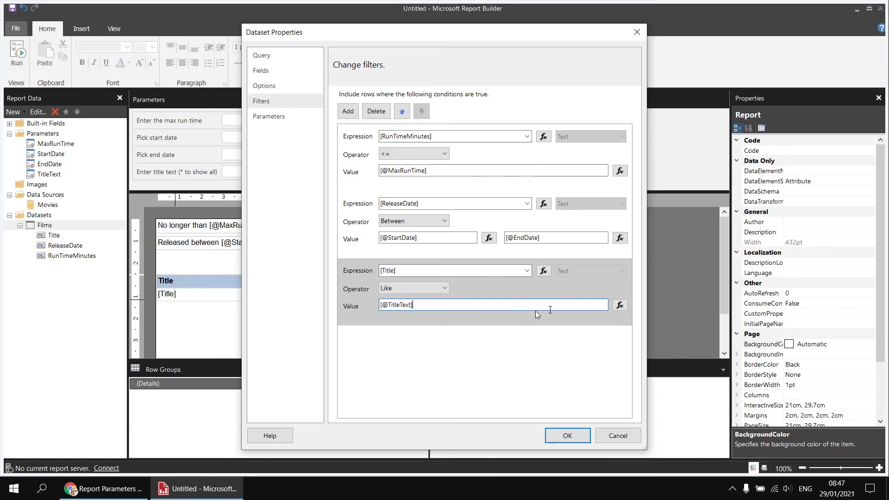
{"action": "left_click", "coordinate": [621, 305]}
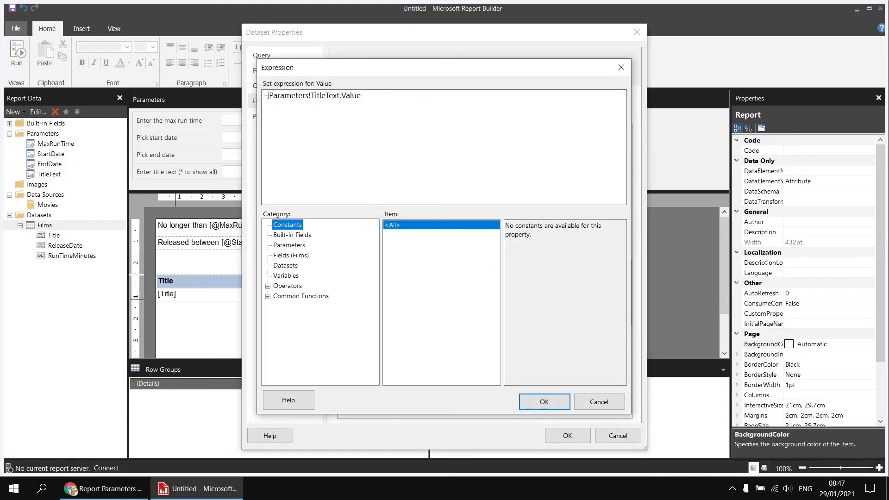
{"action": "left_click_drag", "start_coordinate": [267, 95], "coordinate": [361, 96]}
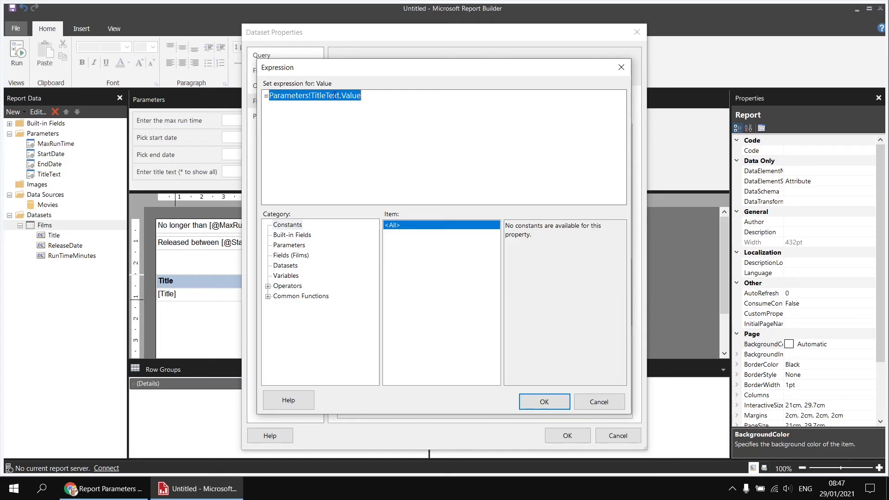
{"action": "left_click", "coordinate": [267, 96]}
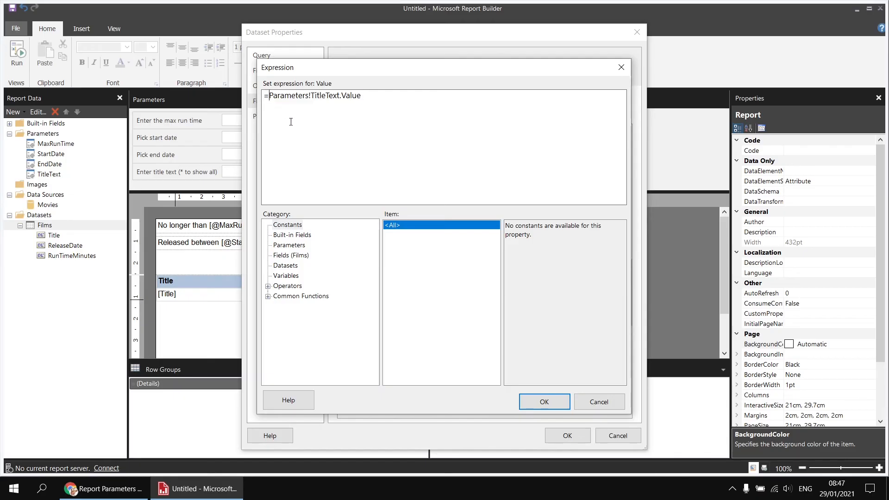
{"action": "type", "text": "\"*\" "}
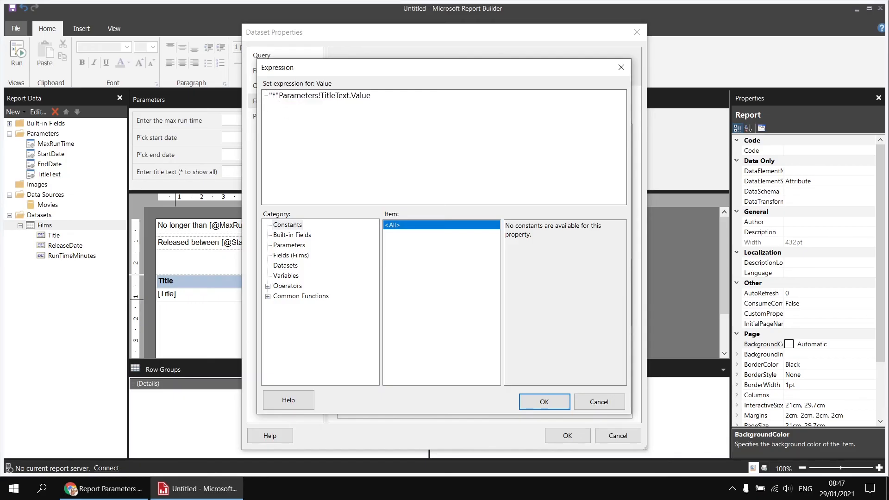
{"action": "type", "text": "& "}
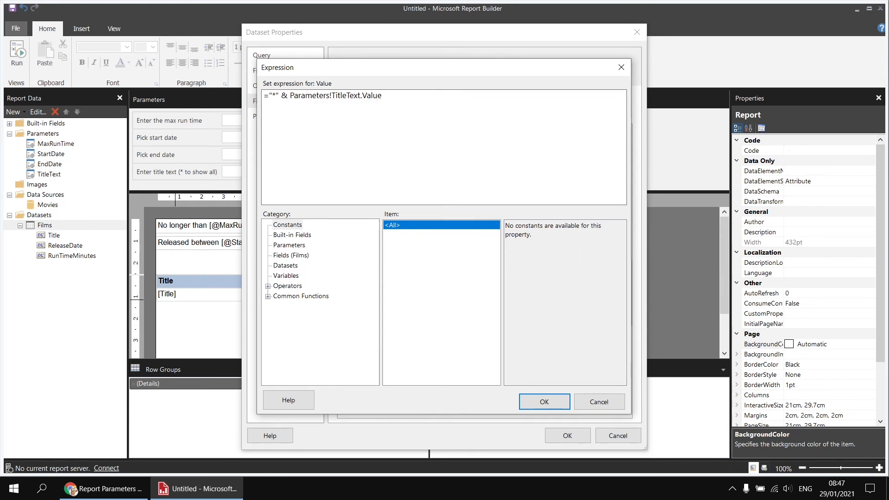
{"action": "type", "text": " & \"*\""}
{"action": "left_click", "coordinate": [543, 402]}
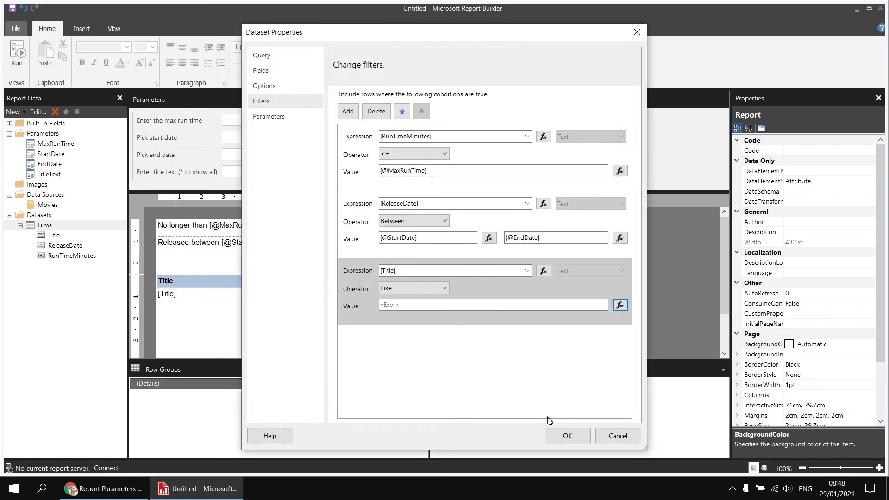
{"action": "left_click", "coordinate": [567, 436]}
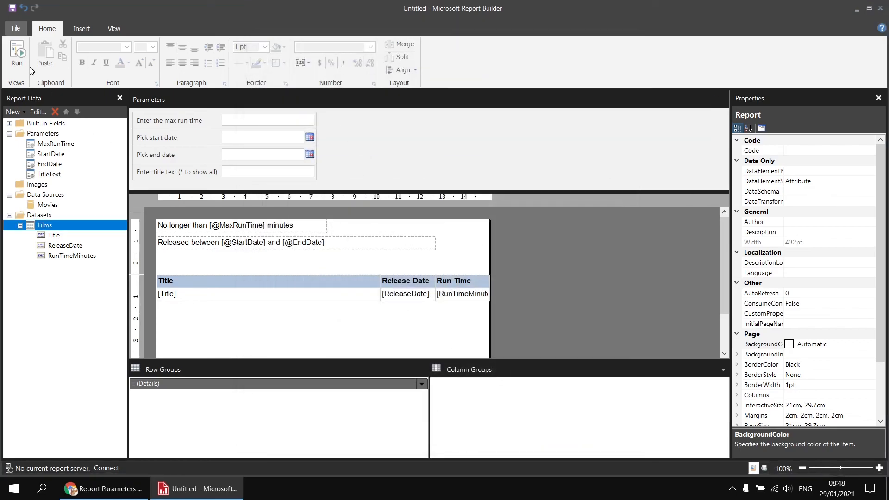
Run the report and set the max run time to 150, start date to 1/1/1990 and end date to 29/01/2021
{"action": "left_click", "coordinate": [17, 54]}
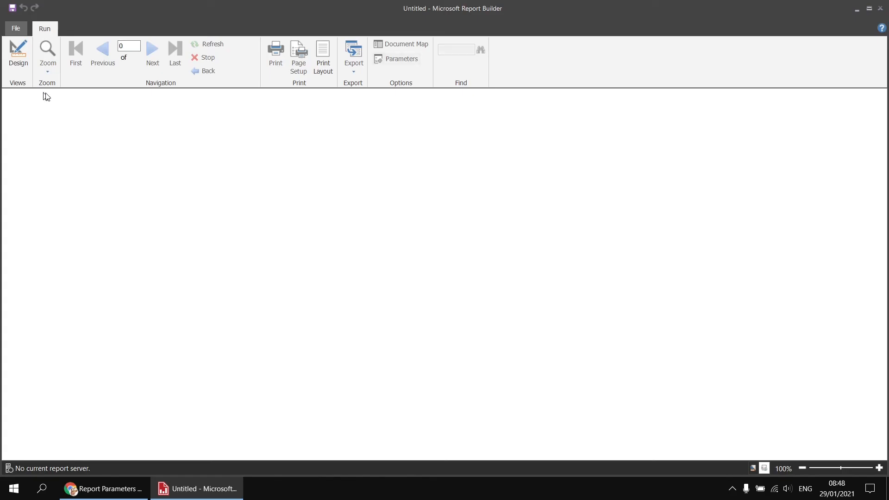
{"action": "left_click", "coordinate": [115, 96]}
{"action": "type", "text": "15"}
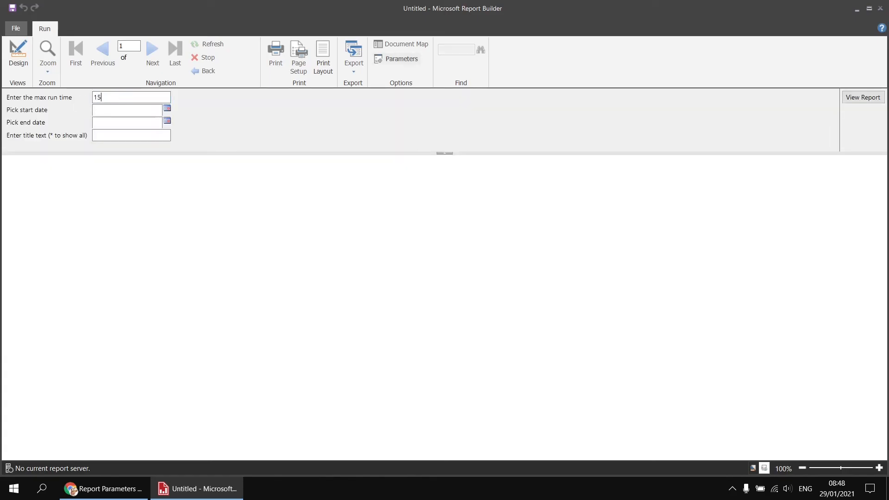
{"action": "type", "text": "0"}
{"action": "key", "text": "Tab"}
{"action": "type", "text": "1/1/11"}
{"action": "key", "text": "BackSpace"}
{"action": "type", "text": "9"}
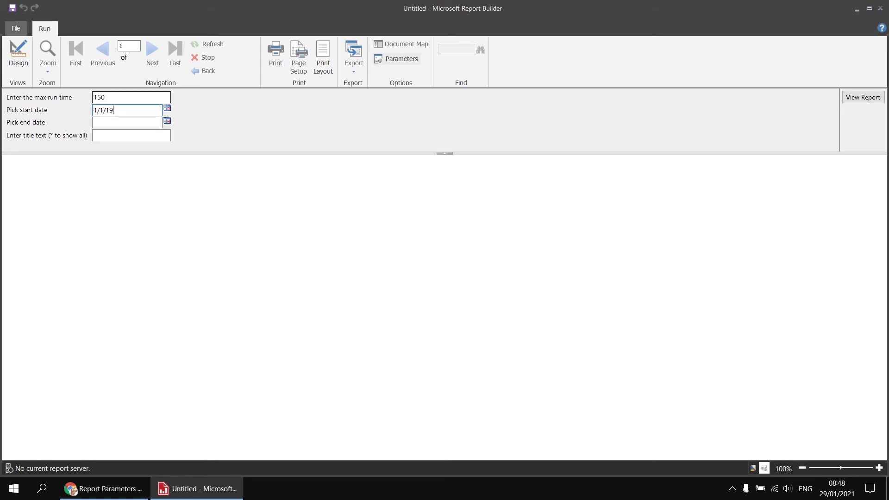
{"action": "type", "text": "0"}
{"action": "key", "text": "BackSpace"}
{"action": "type", "text": "90"}
{"action": "left_click", "coordinate": [167, 120]}
{"action": "left_click", "coordinate": [168, 204]}
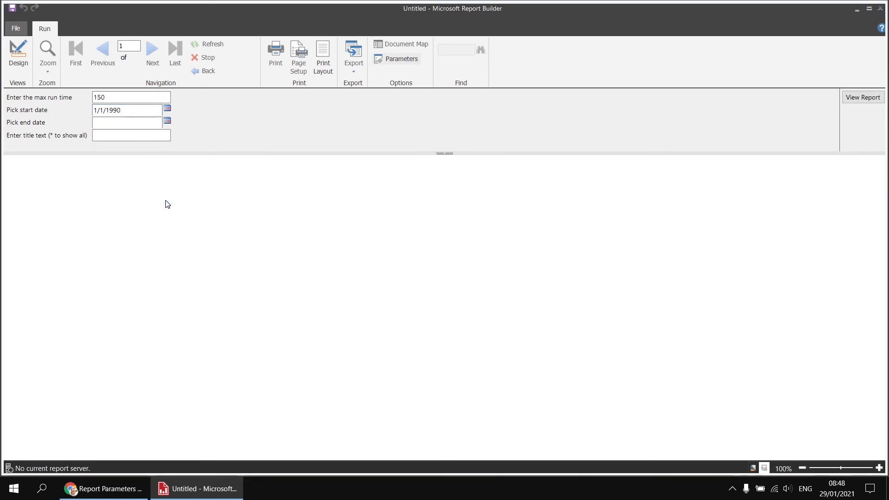
View the report with the title text "star" and again with "king", both without wildcards
{"action": "left_click", "coordinate": [122, 135]}
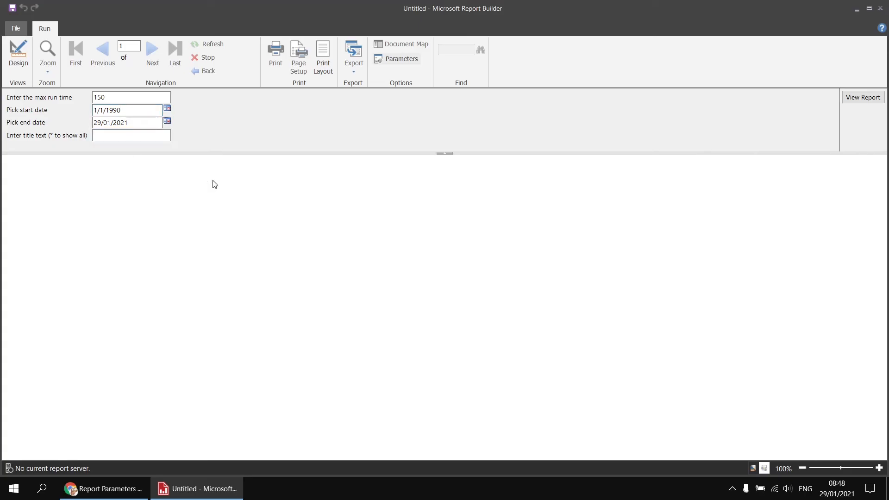
{"action": "type", "text": "star"}
{"action": "left_click", "coordinate": [861, 98]}
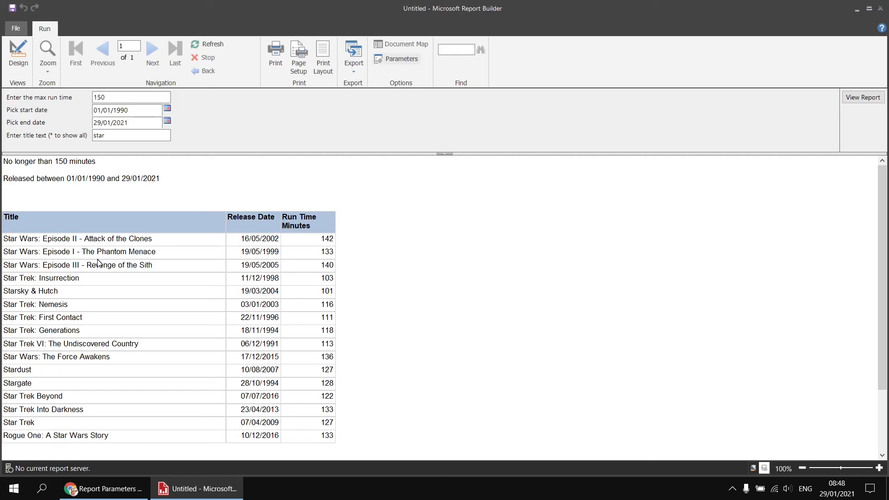
{"action": "double_click", "coordinate": [113, 138]}
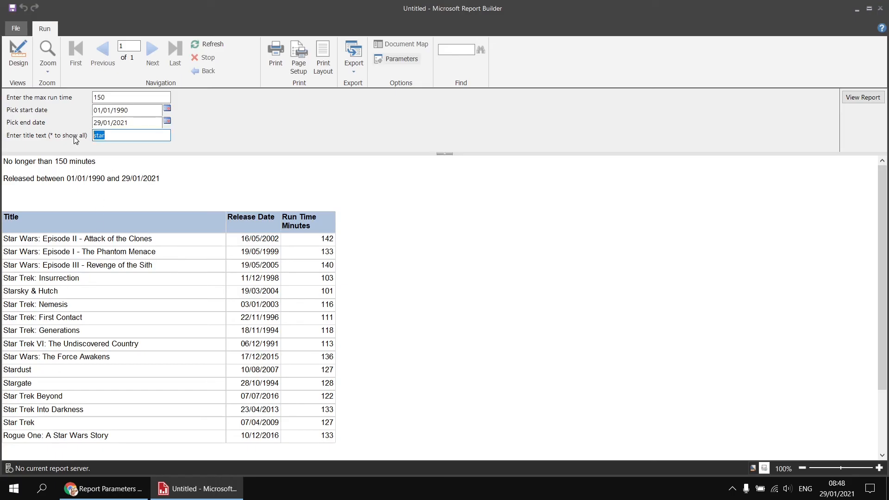
{"action": "type", "text": "king"}
{"action": "key", "text": "Return"}
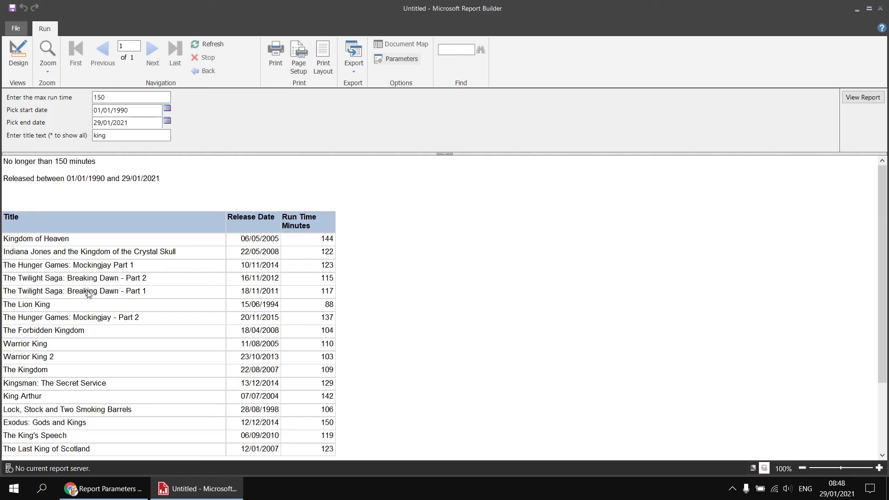
Replace the title text with "harry" and view the report again
{"action": "double_click", "coordinate": [100, 135]}
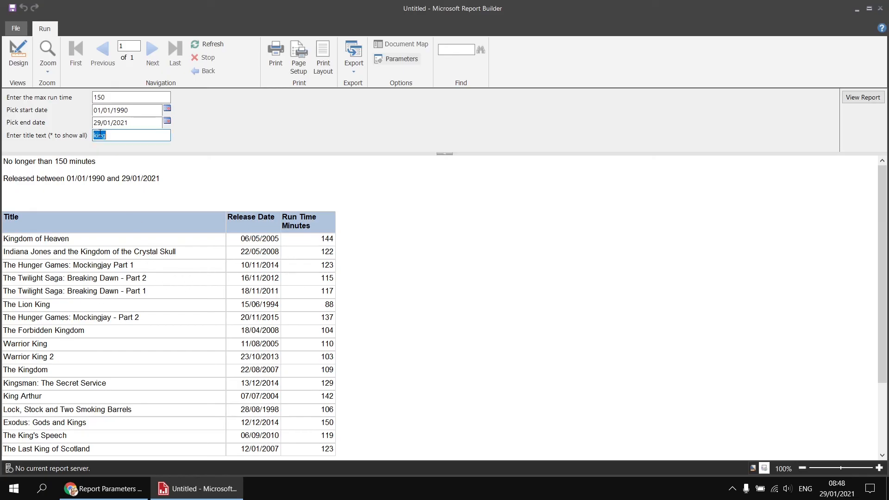
{"action": "type", "text": "the"}
{"action": "type", "text": "harry"}
{"action": "key", "text": "Return"}
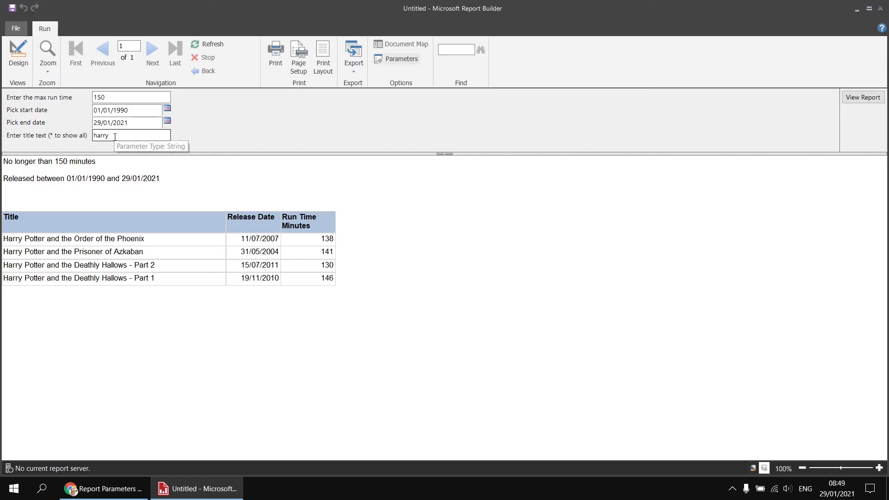
{"action": "left_click_drag", "start_coordinate": [108, 135], "coordinate": [94, 134]}
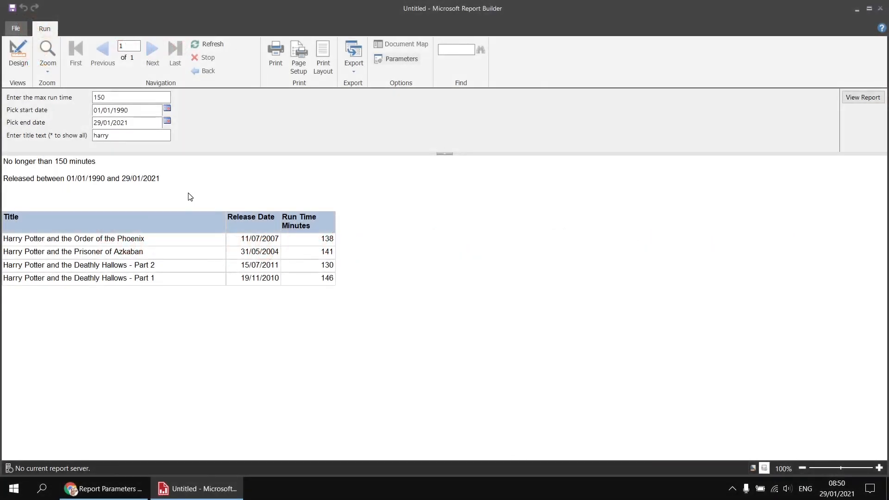
{"action": "left_click", "coordinate": [100, 137]}
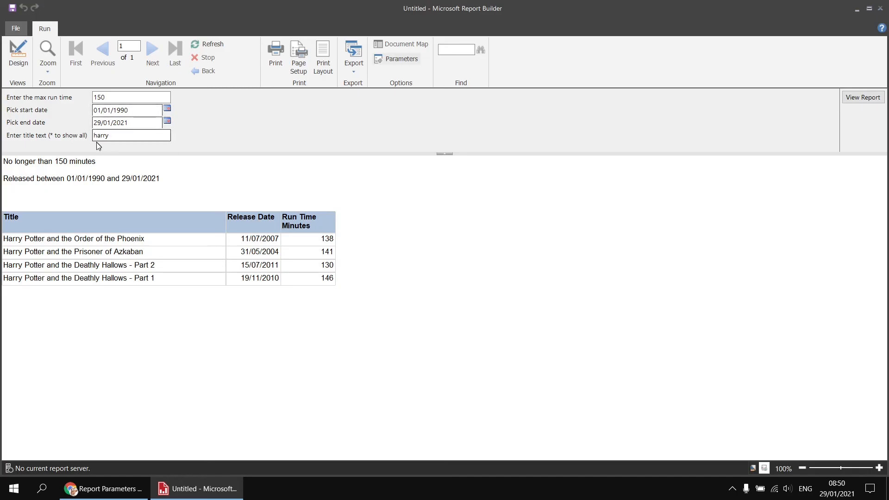
Switch to the published Report Parameters report in the browser and view it with the title text "star*"
{"action": "left_click", "coordinate": [107, 488]}
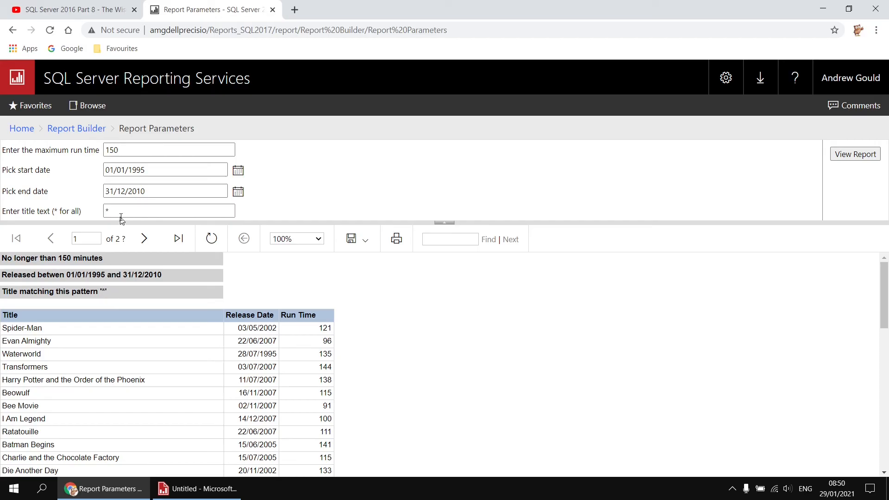
{"action": "left_click_drag", "start_coordinate": [121, 213], "coordinate": [96, 215]}
{"action": "type", "text": "star"}
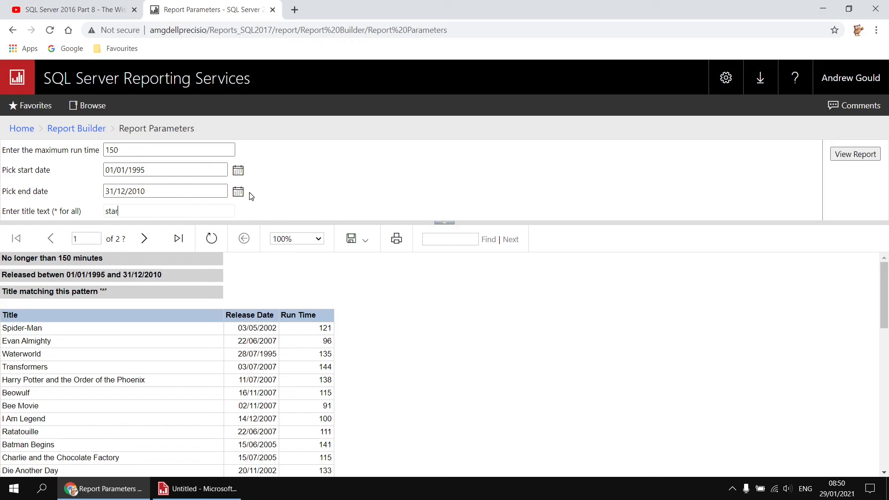
{"action": "type", "text": "*"}
{"action": "left_click", "coordinate": [854, 155]}
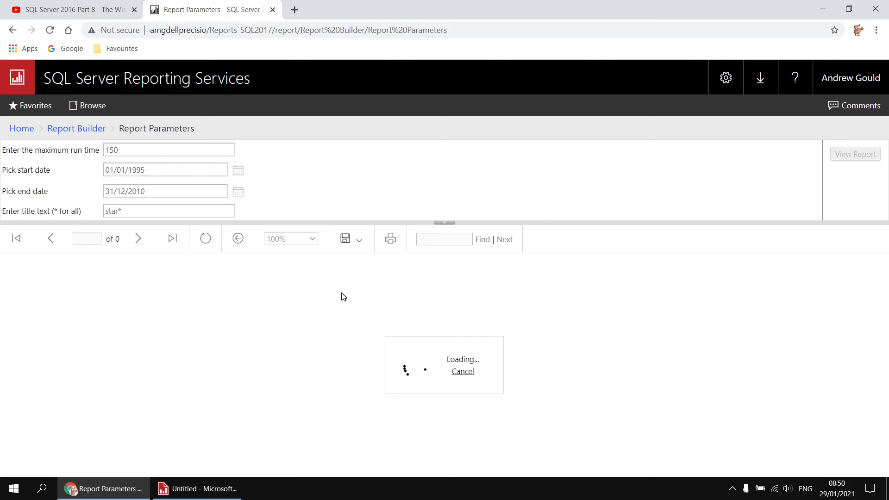
Set the published report's maximum run time to 12 and view it to check its no-rows message
{"action": "double_click", "coordinate": [118, 150]}
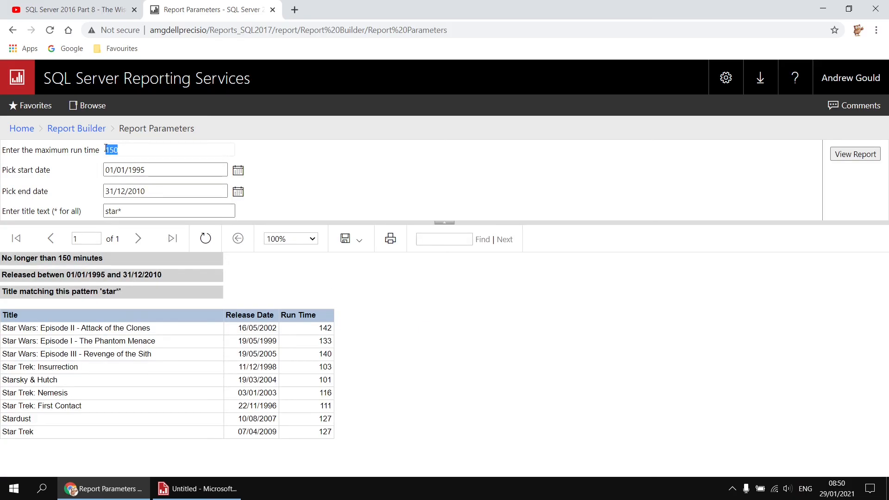
{"action": "type", "text": "12"}
{"action": "left_click", "coordinate": [851, 156]}
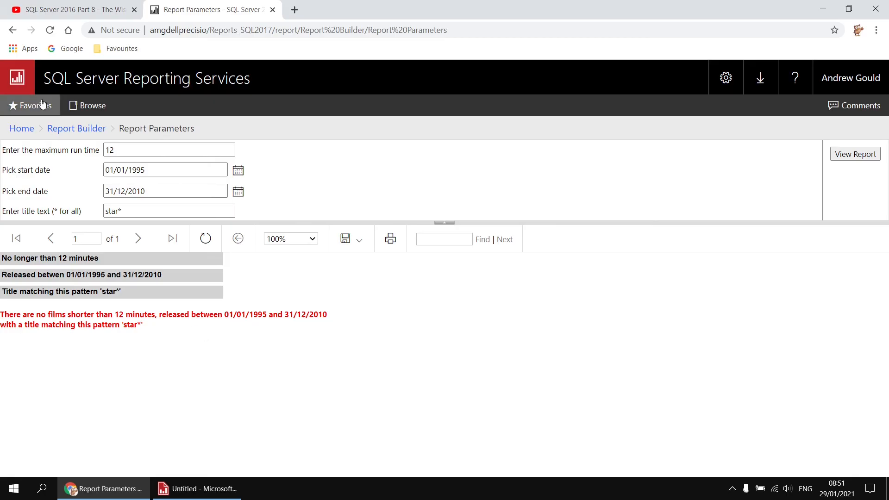
Switch back to Report Builder's design view and extend the films table's NoRowsMessage expression with ", released between " & after the minutes text
{"action": "left_click", "coordinate": [198, 488]}
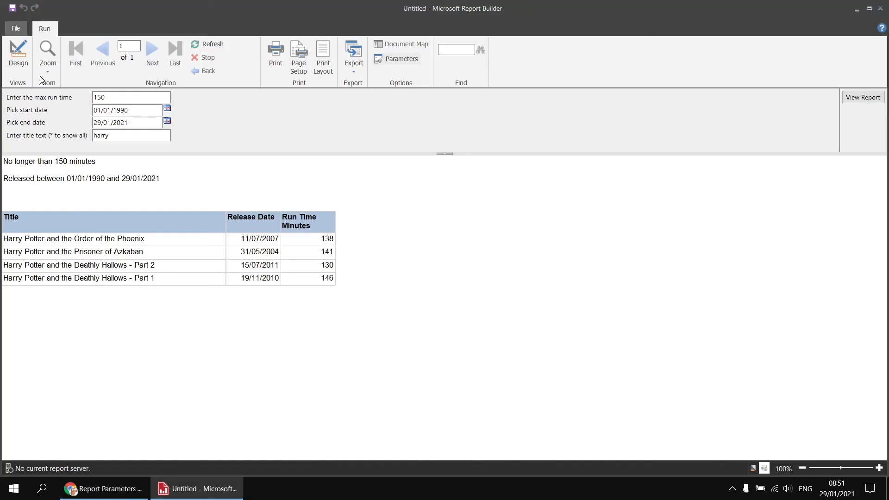
{"action": "left_click", "coordinate": [18, 61]}
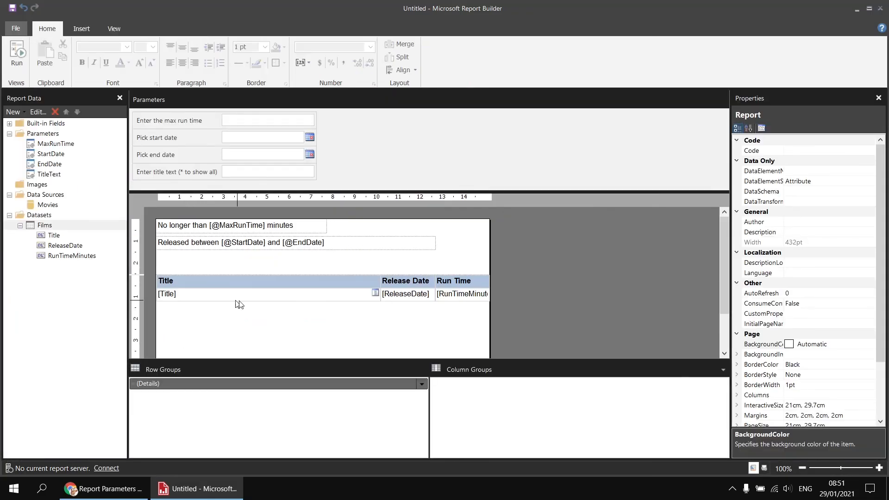
{"action": "left_click", "coordinate": [245, 295]}
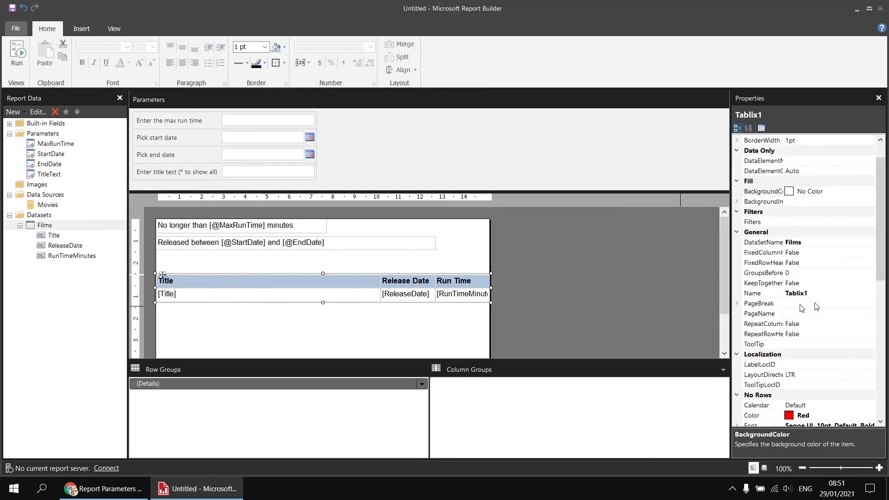
{"action": "scroll", "coordinate": [841, 267], "scroll_direction": "down", "scroll_amount": 5}
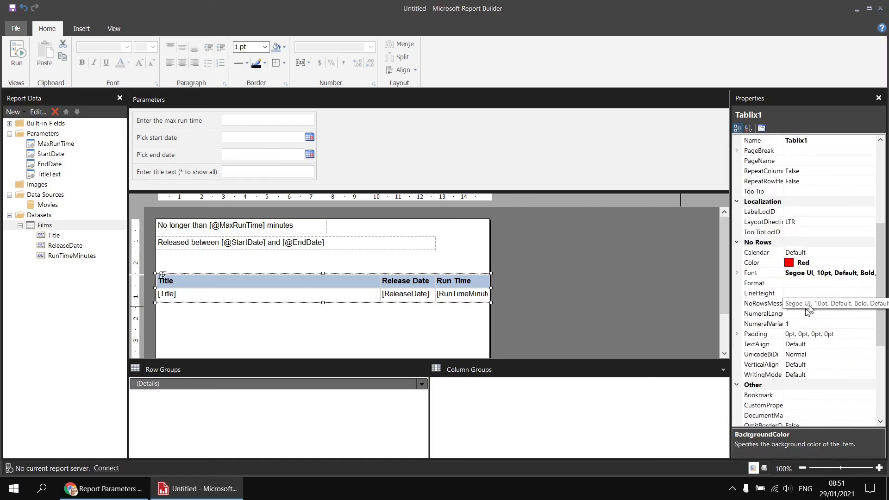
{"action": "left_click", "coordinate": [815, 304]}
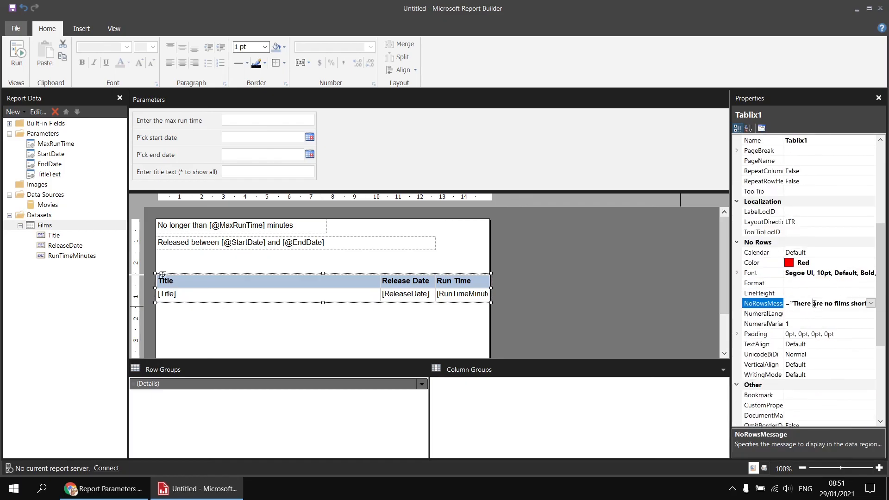
{"action": "left_click", "coordinate": [870, 304]}
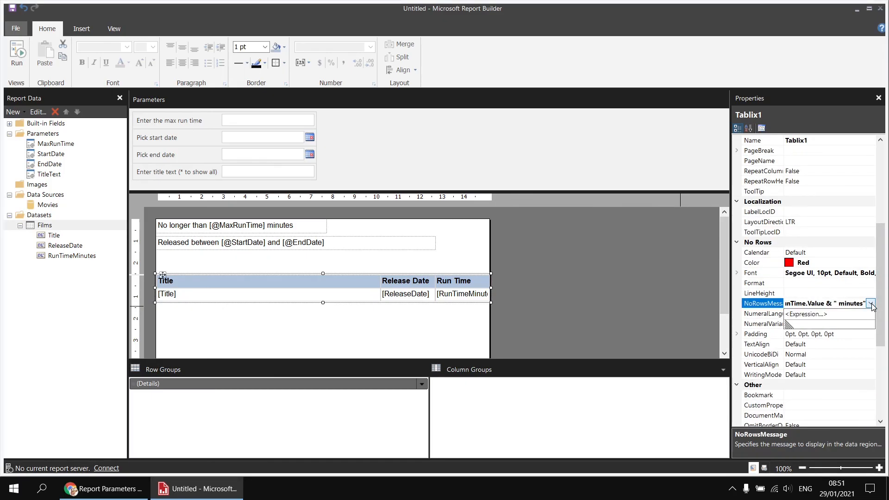
{"action": "left_click", "coordinate": [812, 314]}
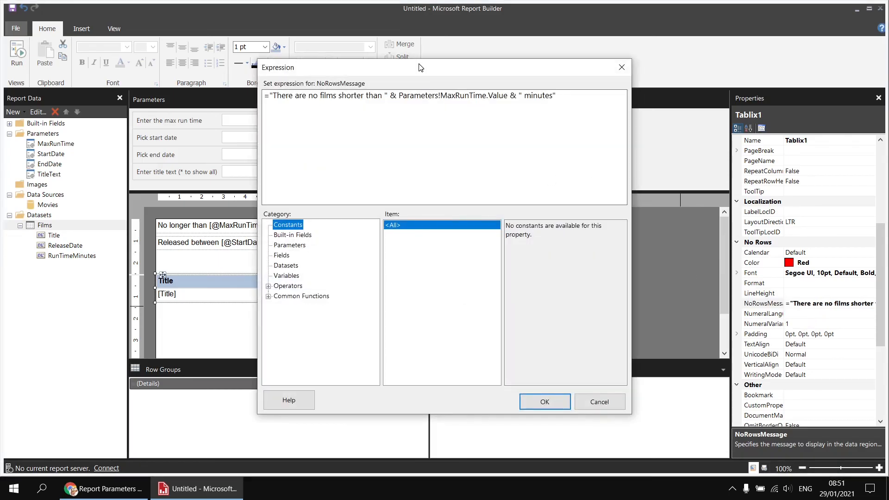
{"action": "left_click_drag", "start_coordinate": [420, 67], "coordinate": [411, 67]}
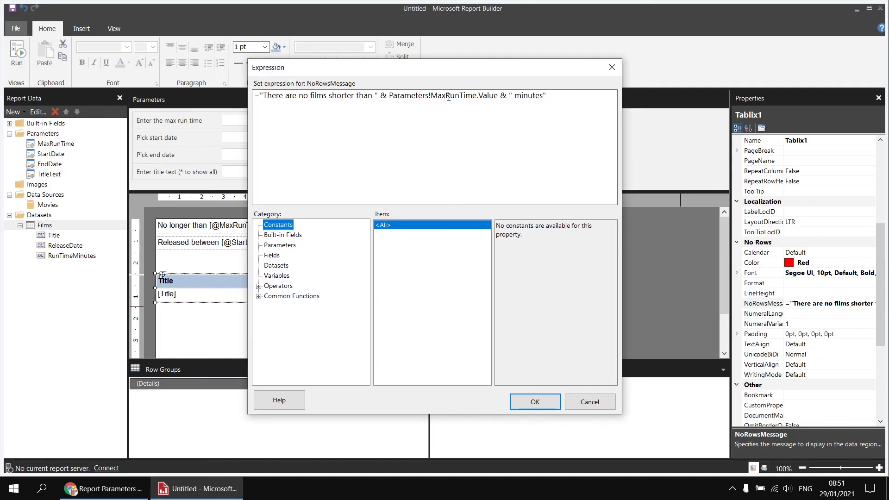
{"action": "left_click", "coordinate": [545, 96]}
{"action": "type", "text": ", "}
{"action": "type", "text": "release"}
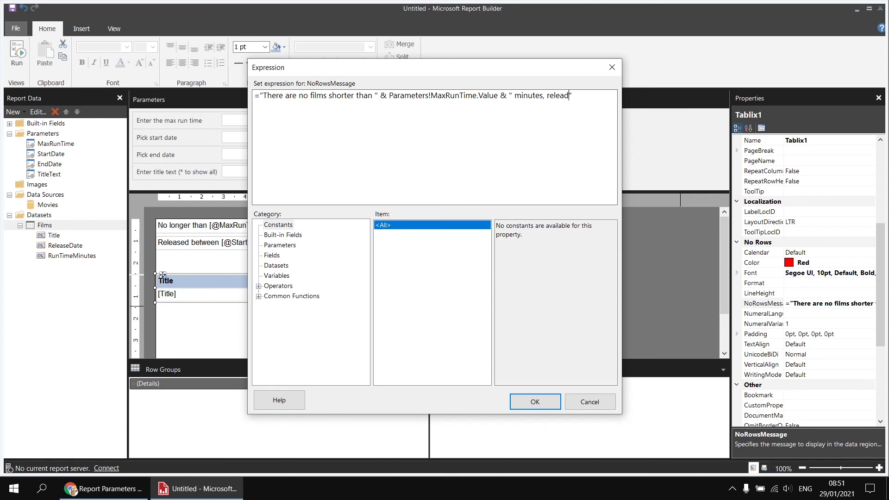
{"action": "type", "text": "d between \" &"}
Append the Format function with the StartDate parameter to the no-rows expression: Format(Parameters!StartDate.Value, "dd/MM/yyyy")
{"action": "left_click", "coordinate": [259, 296]}
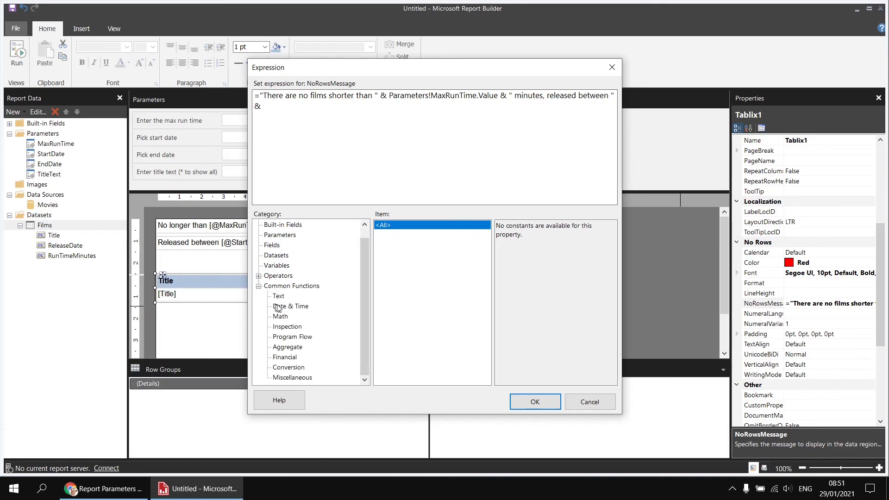
{"action": "left_click", "coordinate": [278, 296]}
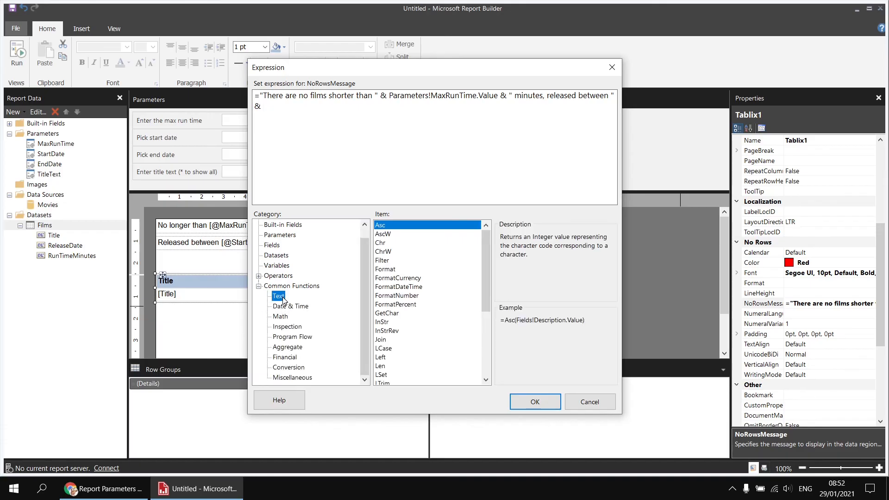
{"action": "left_click", "coordinate": [391, 272]}
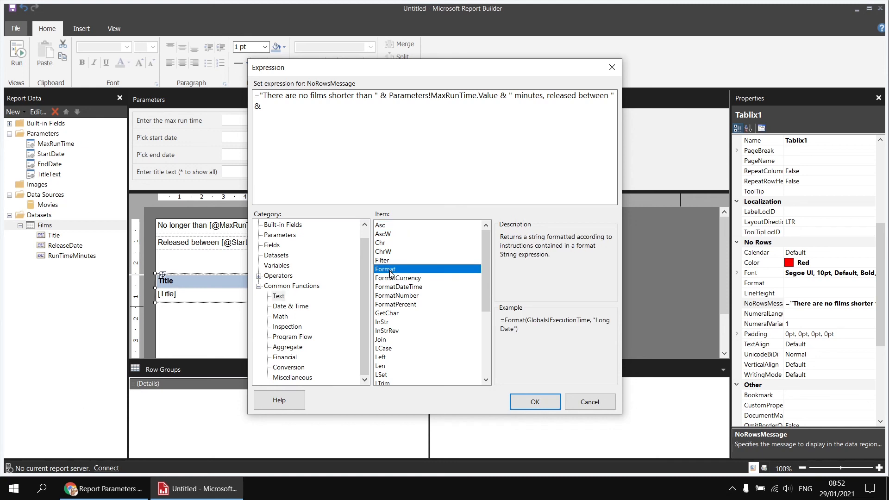
{"action": "double_click", "coordinate": [392, 269]}
{"action": "left_click", "coordinate": [299, 238]}
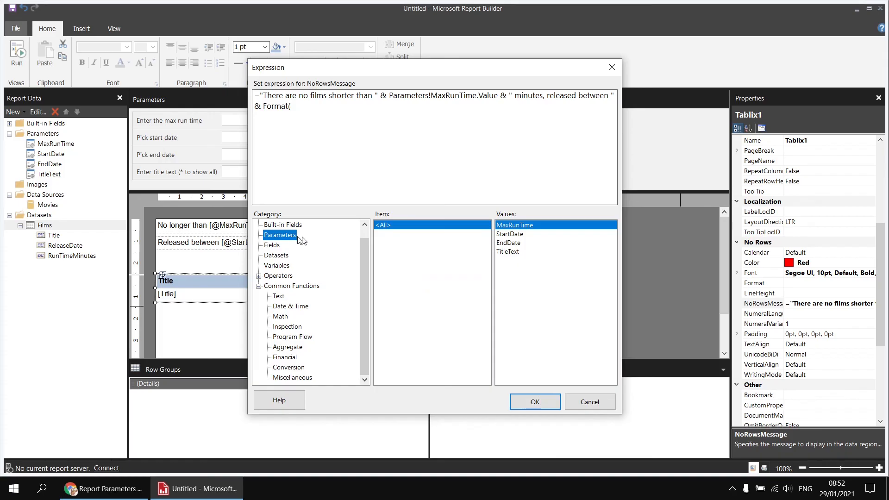
{"action": "double_click", "coordinate": [508, 235]}
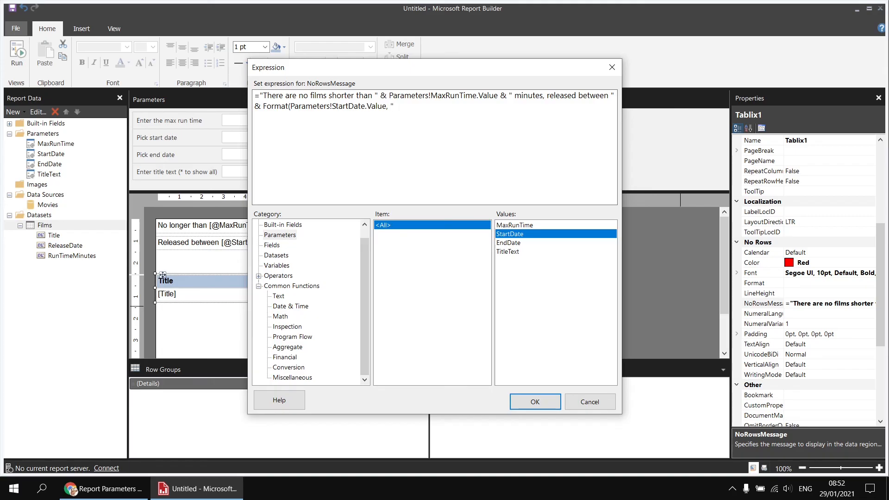
{"action": "type", "text": ", \"dd/MM/yyyy\")"}
Complete the no-rows expression with & " and " & Format(Parameters!EndDate.Value, "dd/MM/yyyy") and accept it
{"action": "type", "text": "& \" and \" & Format("}
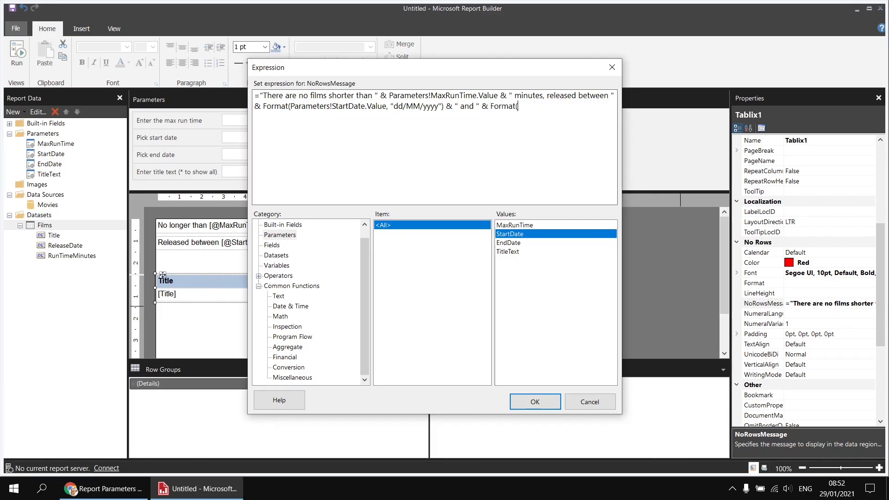
{"action": "double_click", "coordinate": [507, 243]}
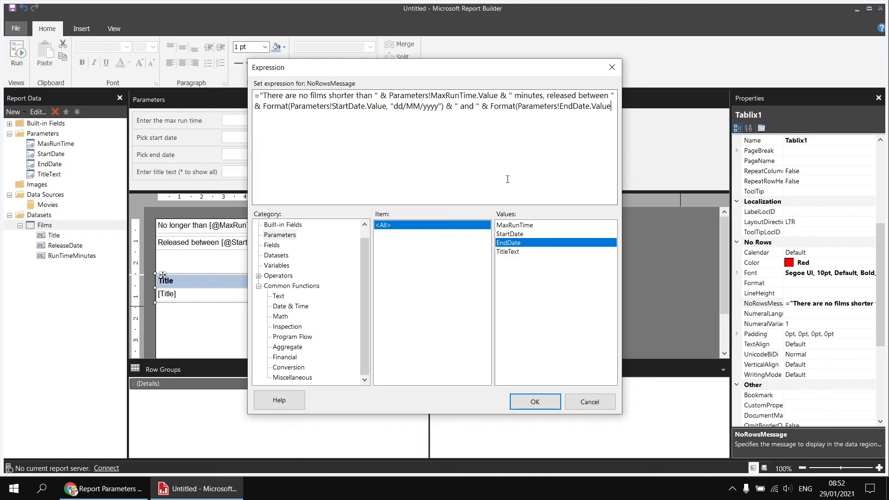
{"action": "type", "text": ", \"dd/MM/yyyy\")"}
{"action": "left_click", "coordinate": [534, 402]}
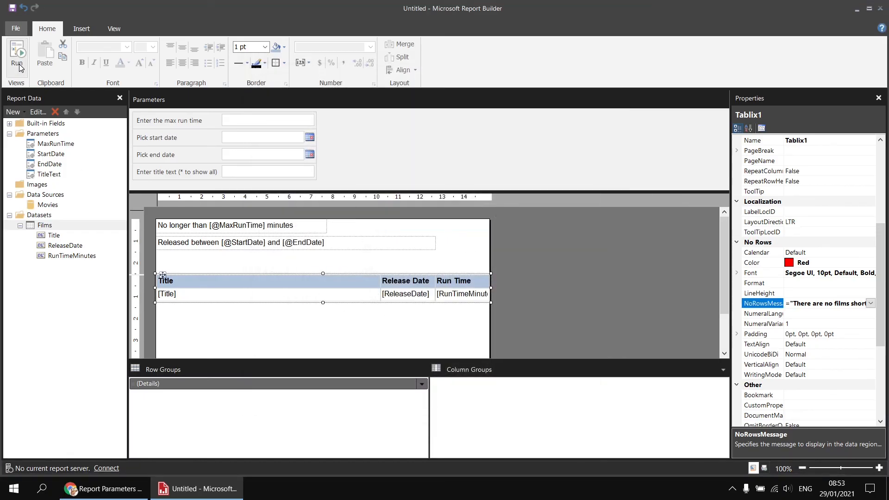
Run the report with max run time 12, start and end dates both 29/01/2021, and title text "qwe"
{"action": "left_click", "coordinate": [17, 58]}
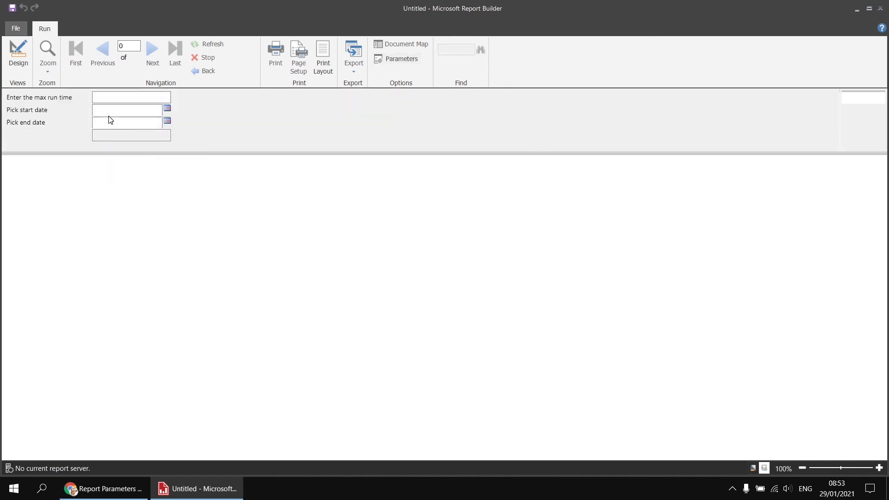
{"action": "left_click", "coordinate": [108, 97]}
{"action": "type", "text": "12"}
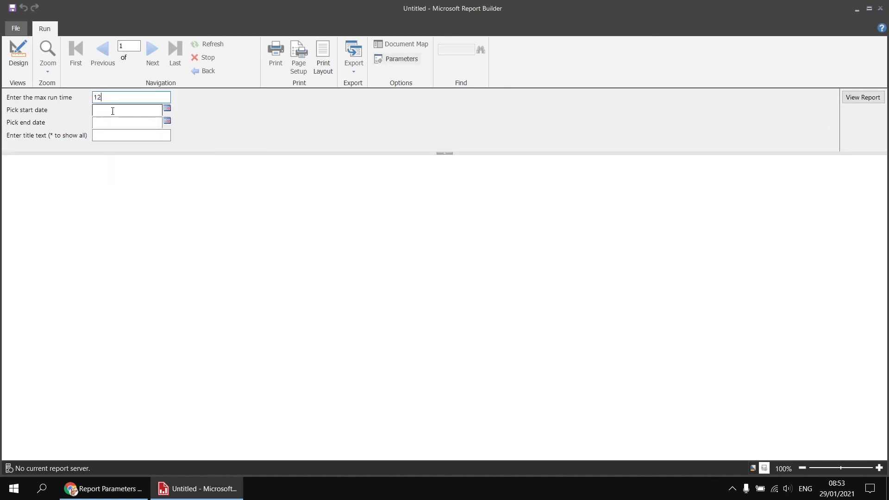
{"action": "left_click", "coordinate": [113, 111]}
{"action": "left_click", "coordinate": [168, 110]}
{"action": "left_click", "coordinate": [172, 185]}
{"action": "left_click", "coordinate": [167, 121]}
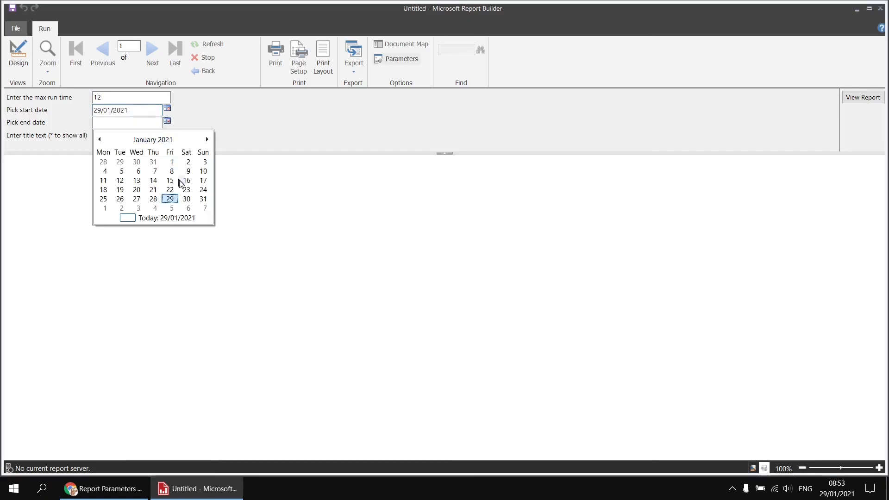
{"action": "left_click", "coordinate": [171, 199]}
{"action": "left_click", "coordinate": [119, 135]}
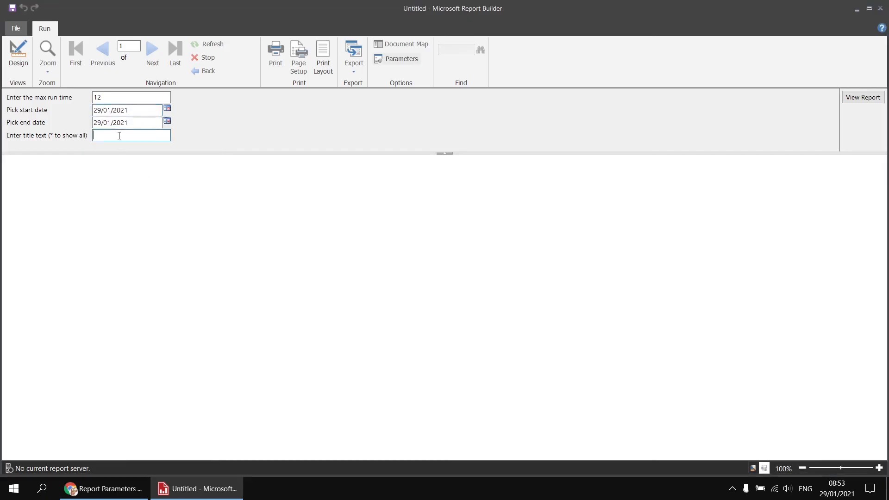
{"action": "type", "text": "qwe"}
{"action": "left_click", "coordinate": [858, 101]}
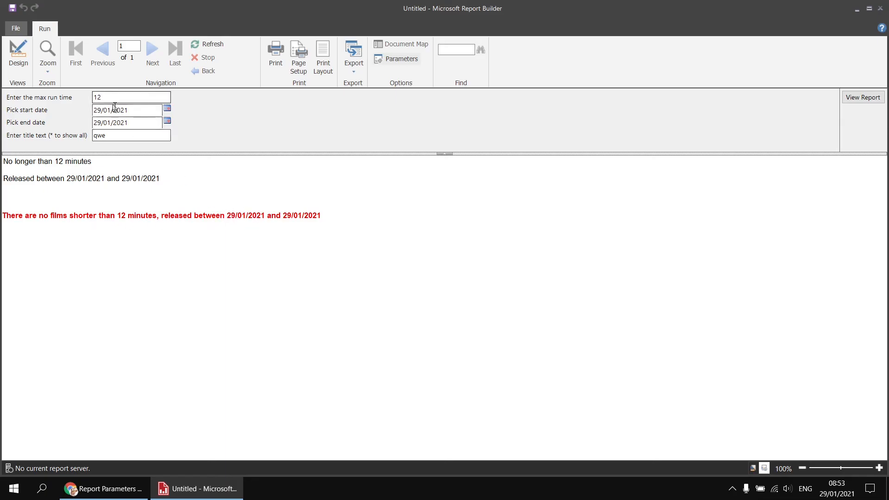
Change the start date to 29/01/2020 and view the report again
{"action": "left_click", "coordinate": [98, 110]}
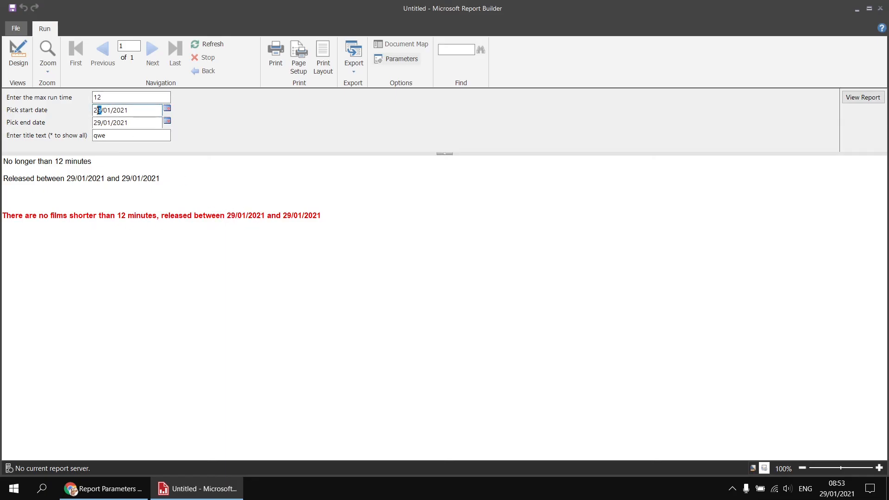
{"action": "left_click", "coordinate": [168, 108]}
{"action": "left_click", "coordinate": [101, 127]}
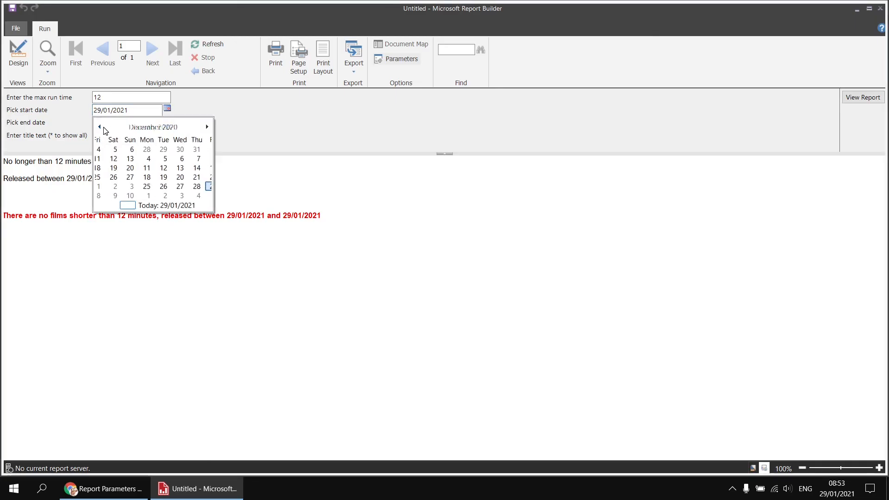
{"action": "left_click", "coordinate": [151, 127]}
{"action": "left_click", "coordinate": [137, 148]}
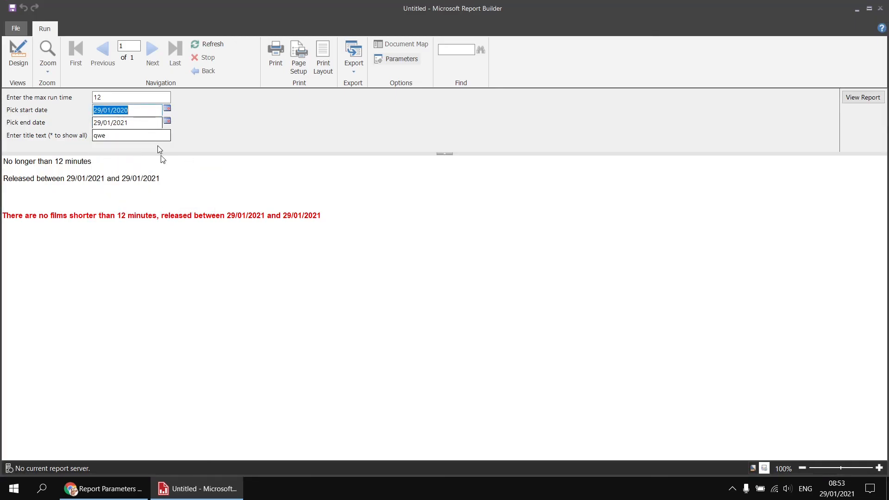
{"action": "left_click", "coordinate": [862, 98]}
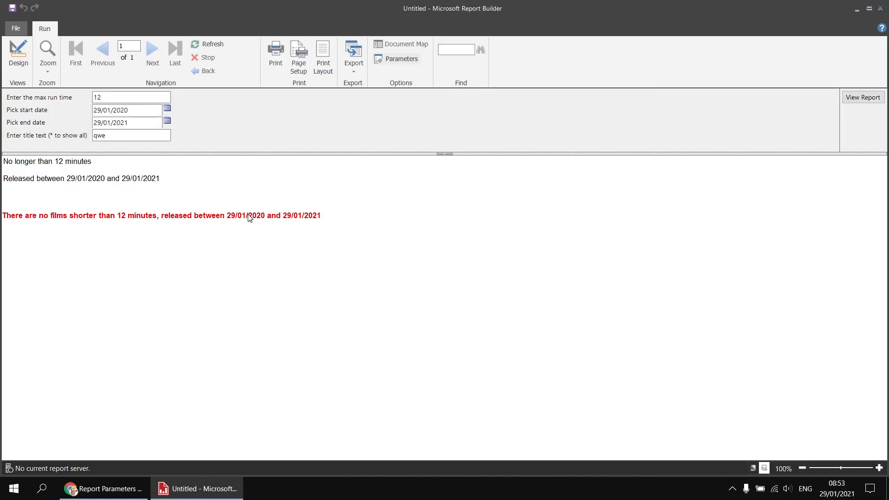